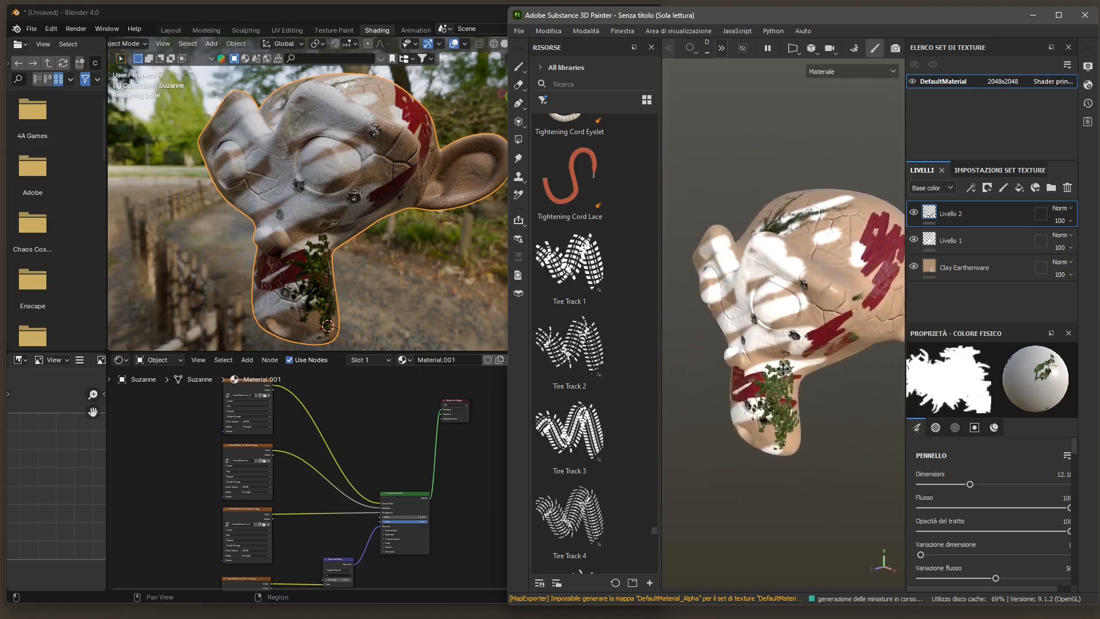
scroll(364, 242, down, 2)
scroll(363, 240, up, 2)
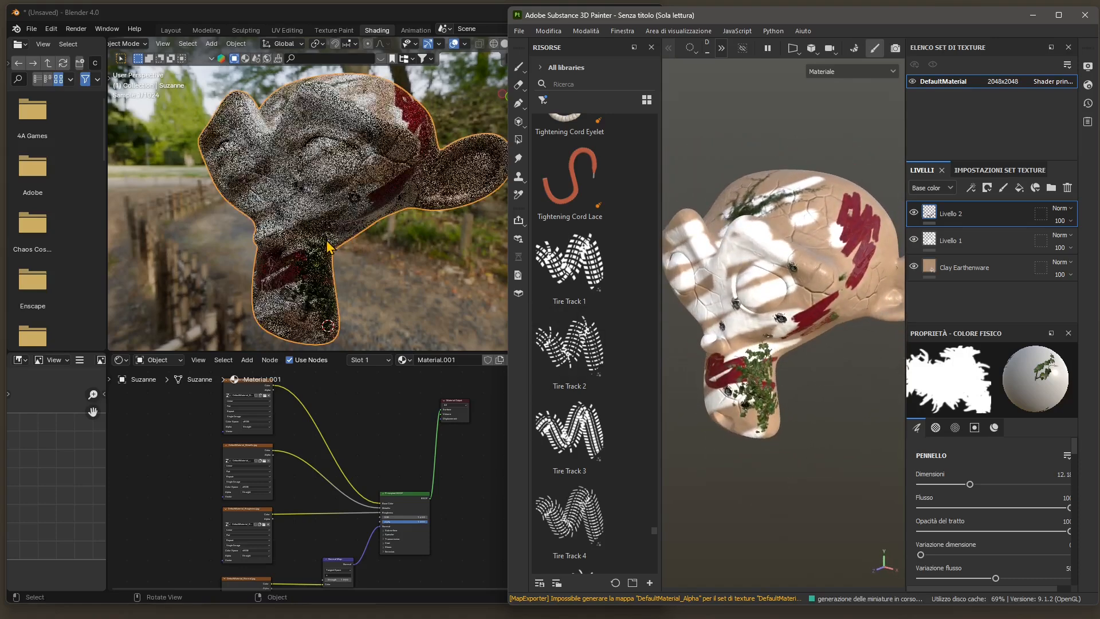
click(345, 158)
alt+middle_drag(272, 232, 290, 243)
middle_drag(400, 237, 397, 261)
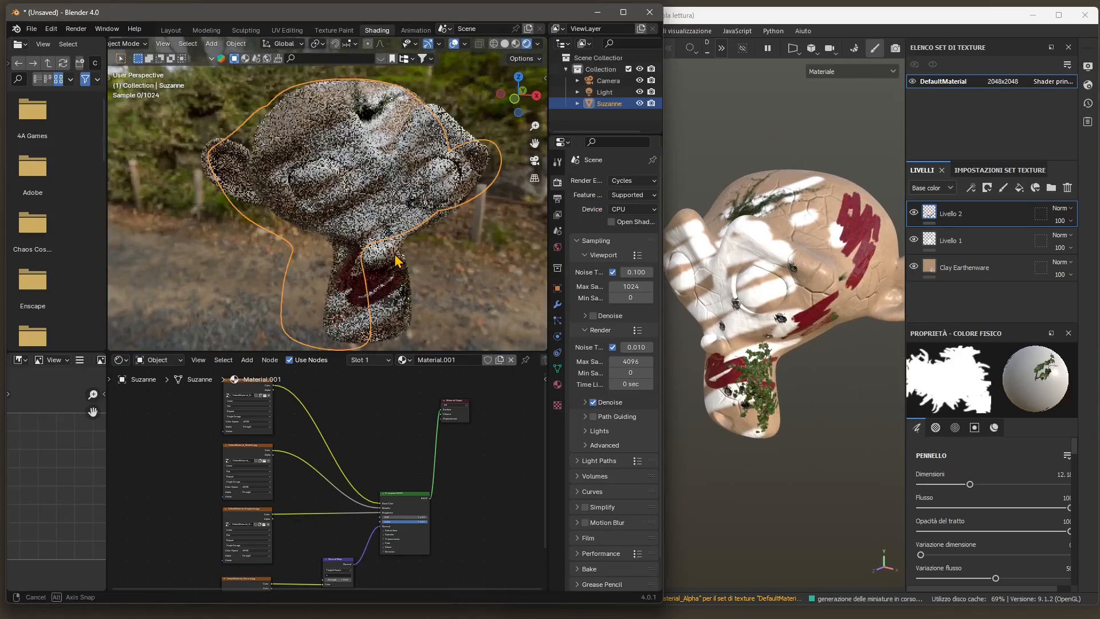
- In Substance 3D Painter, set the interface language to the system default and restart the program, discarding the unsaved project changes
click(770, 18)
click(549, 32)
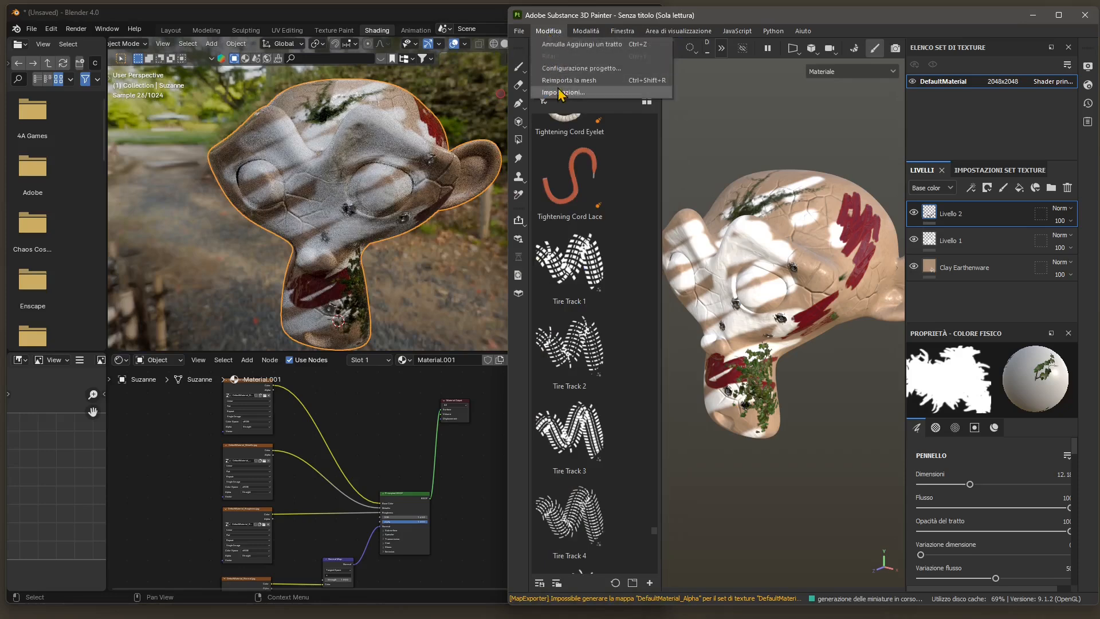
click(561, 93)
click(544, 194)
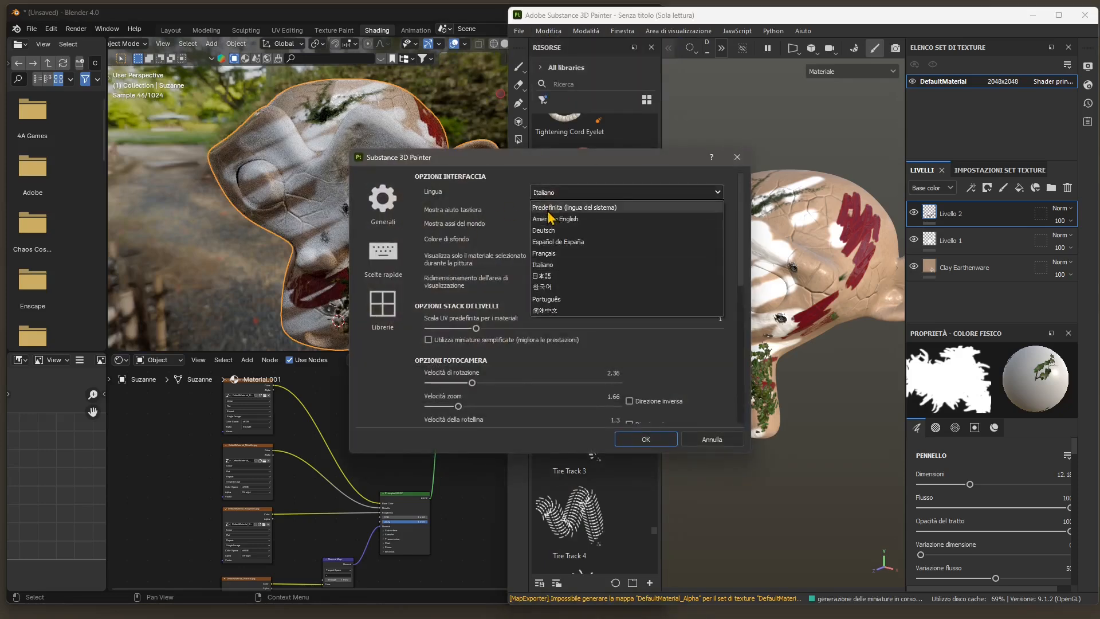
click(556, 209)
click(643, 439)
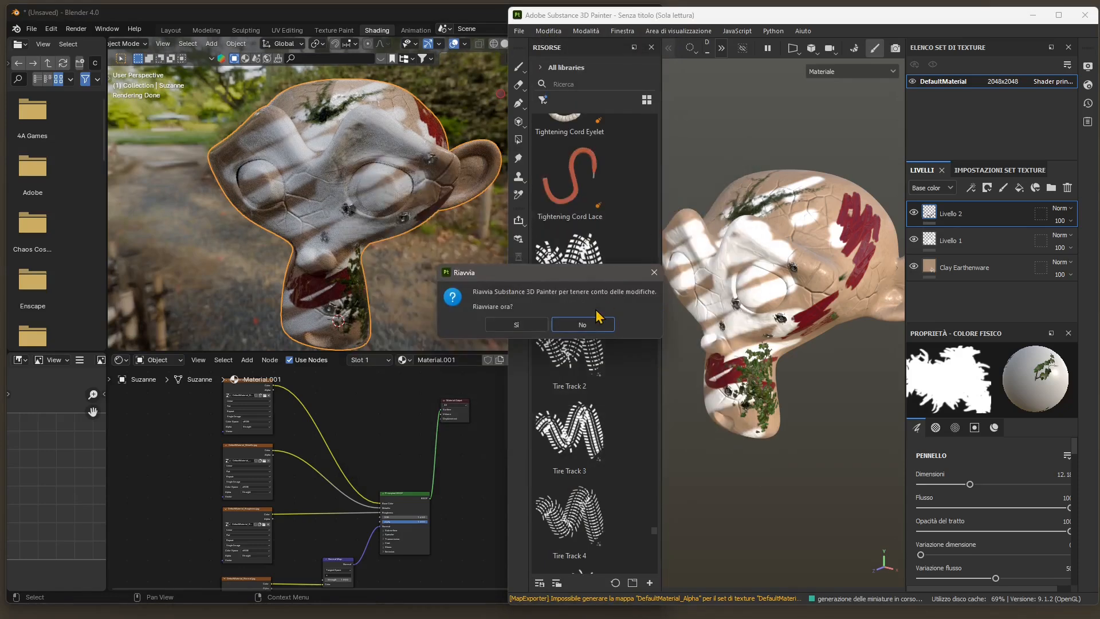
click(516, 325)
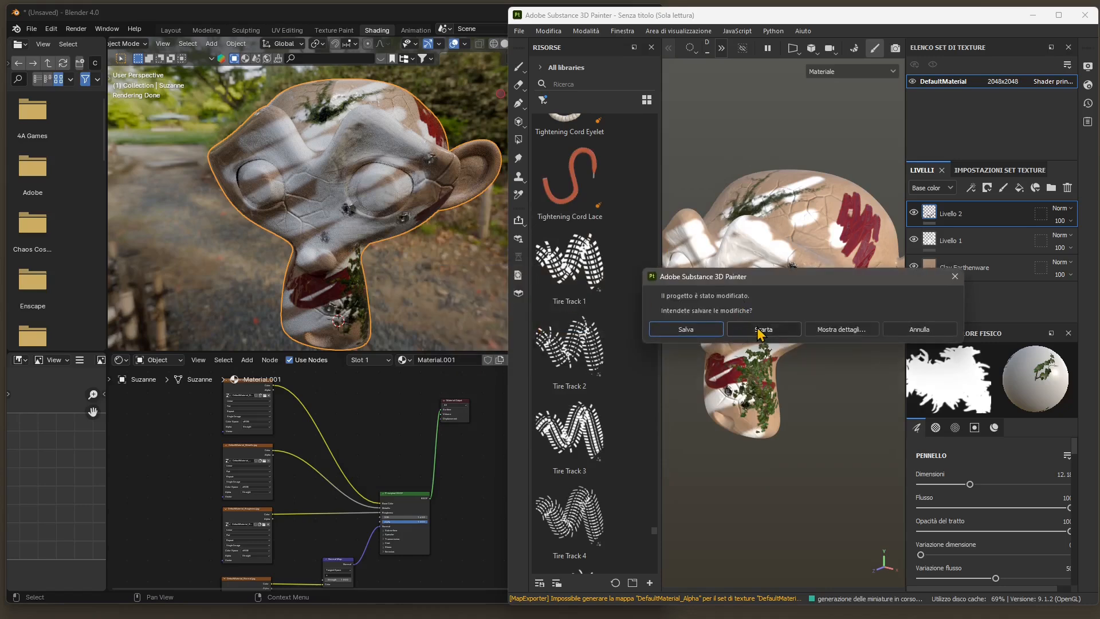
click(763, 329)
- Switch to Blender full screen and start a new General file without saving the current scene
click(624, 12)
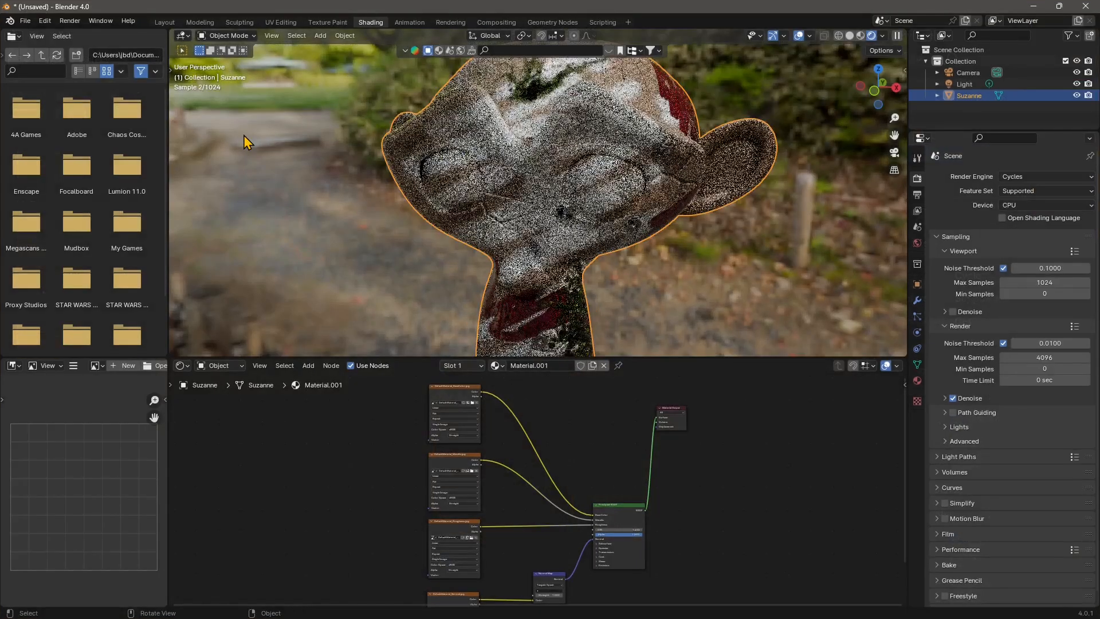
click(26, 20)
mouse_move(39, 36)
click(160, 34)
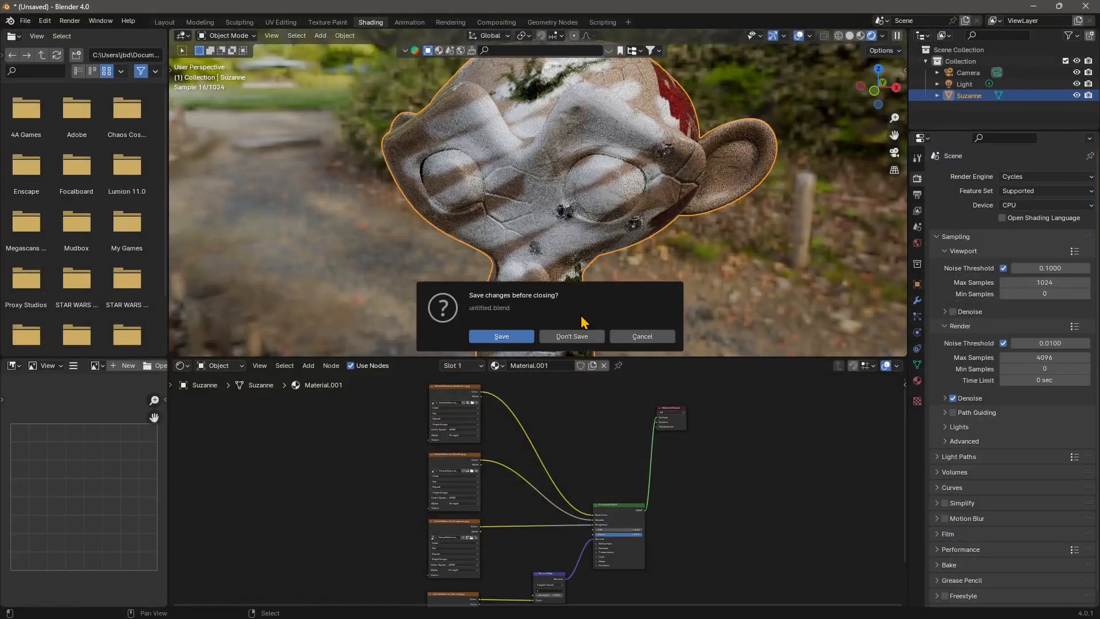
click(573, 337)
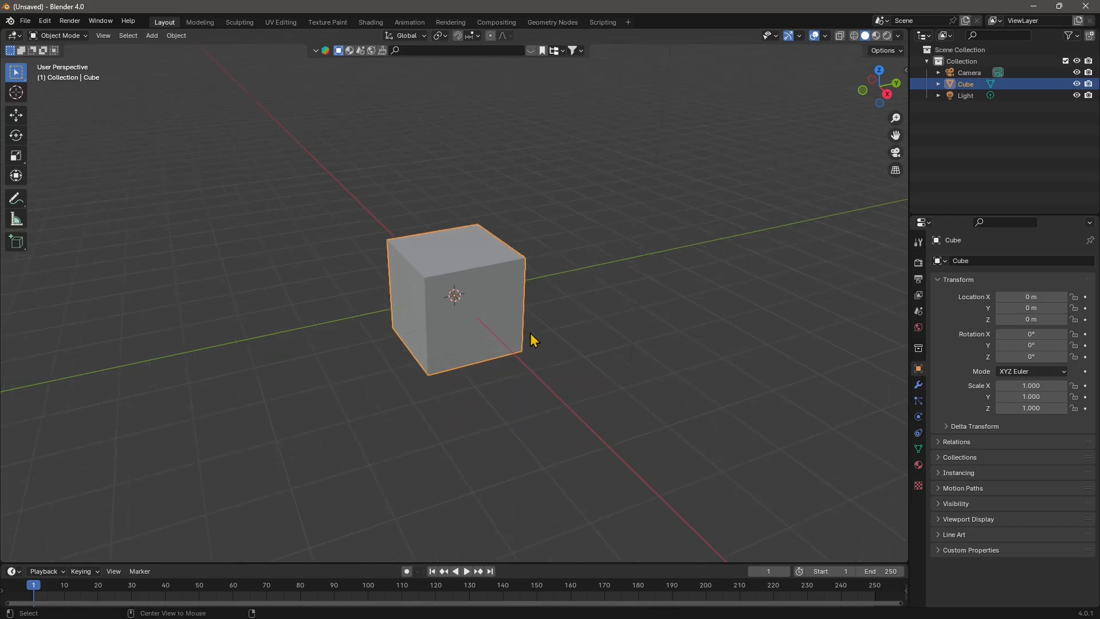
- Delete the default cube from the new scene
middle_drag(541, 347, 504, 356)
scroll(511, 373, up, 3)
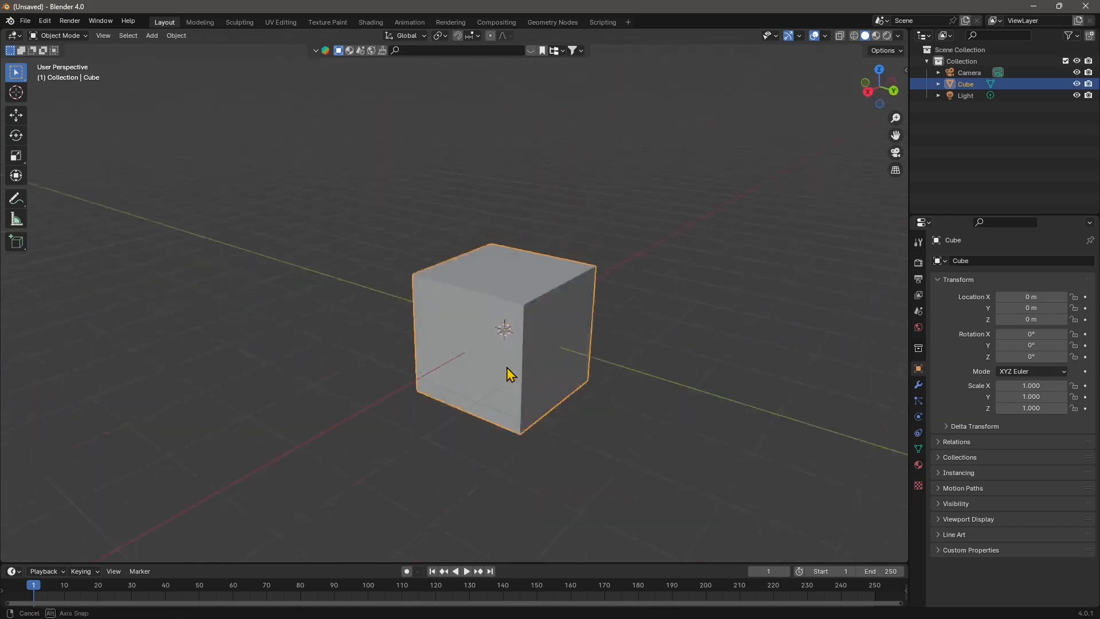
key(Delete)
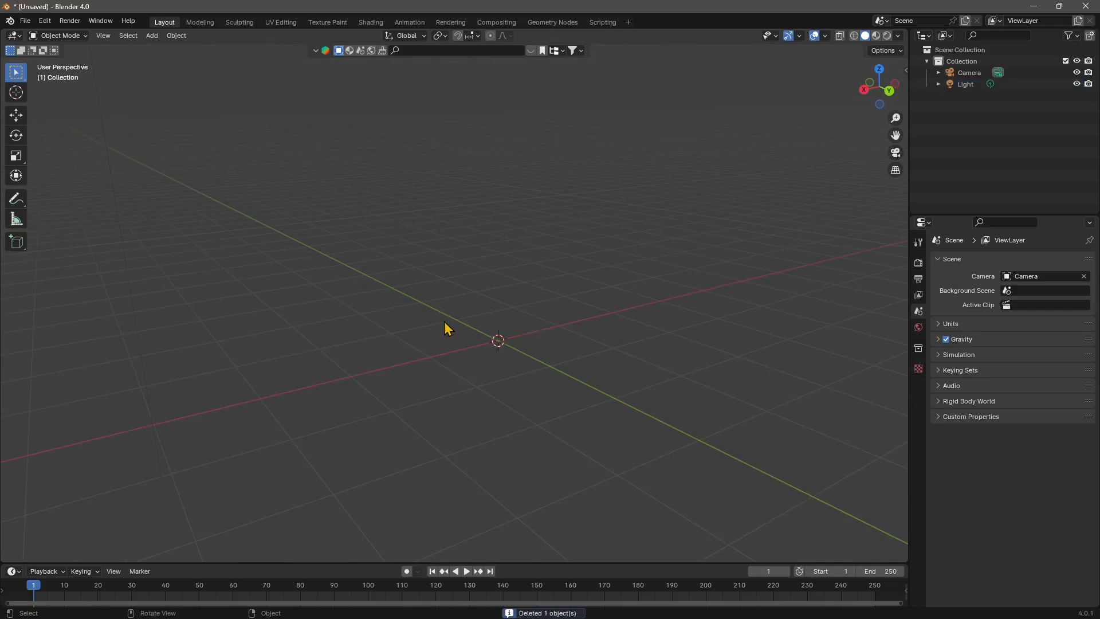
- Add a Monkey mesh at the center of the empty scene
middle_drag(445, 327, 456, 298)
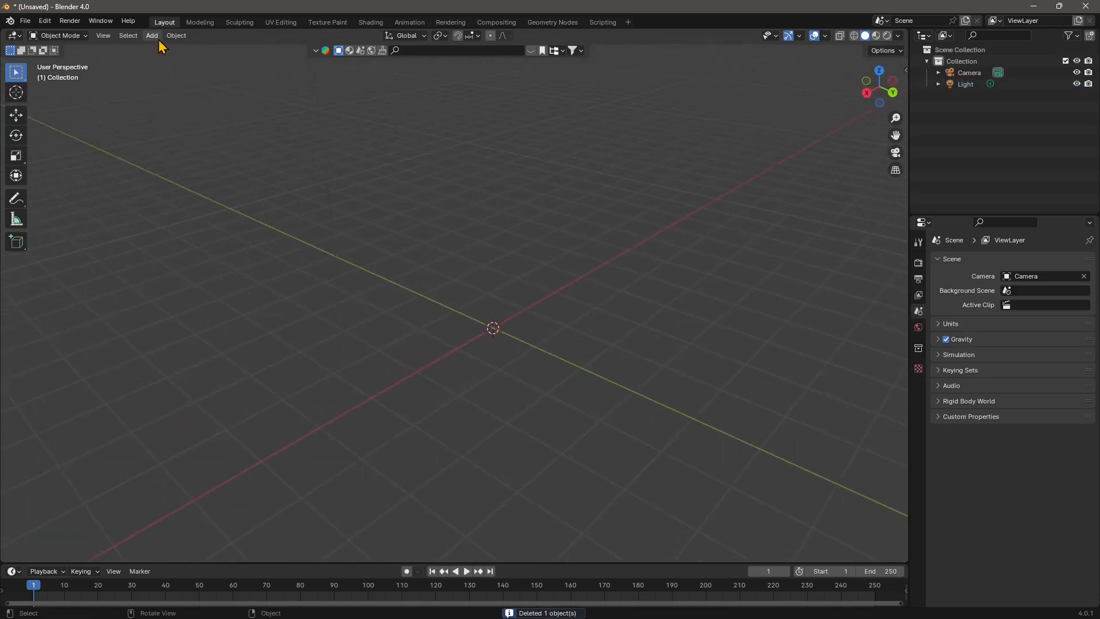
click(158, 40)
mouse_move(161, 52)
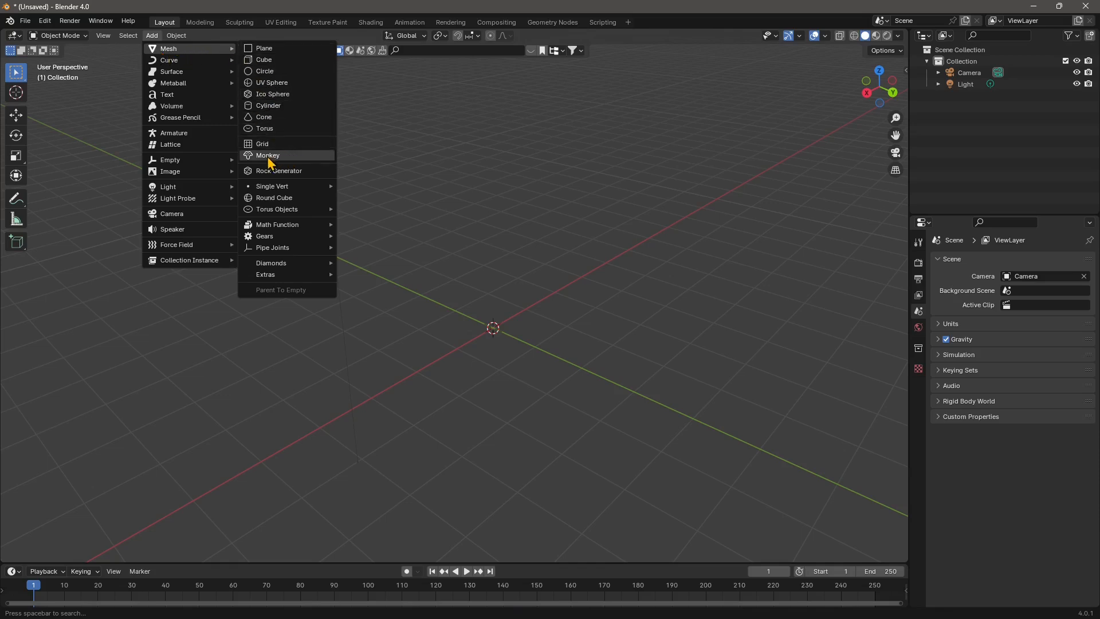
mouse_move(231, 171)
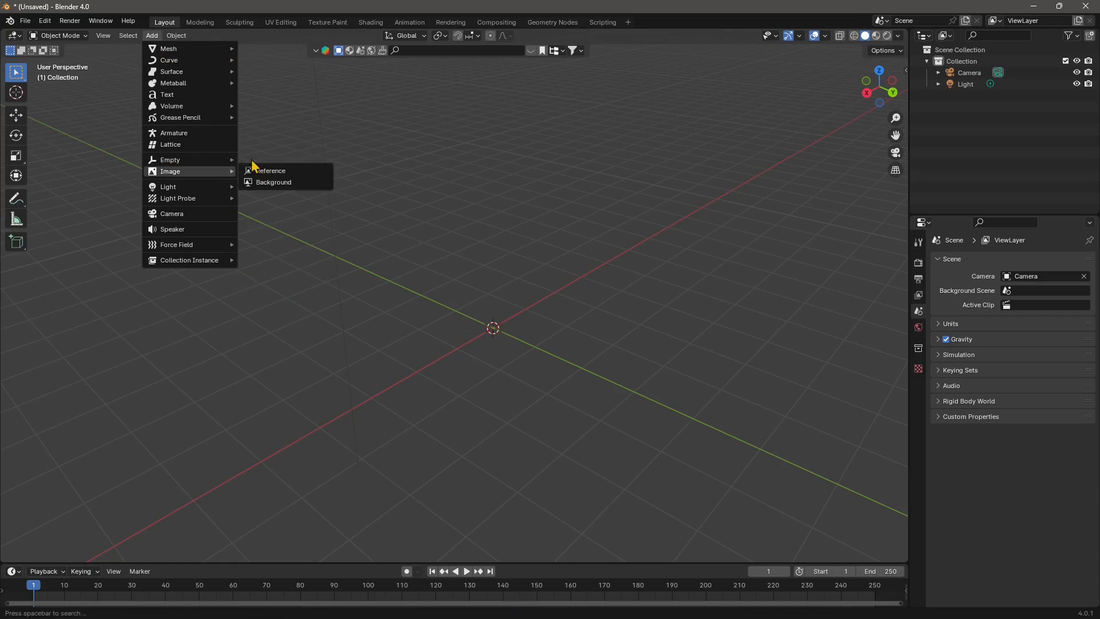
mouse_move(196, 53)
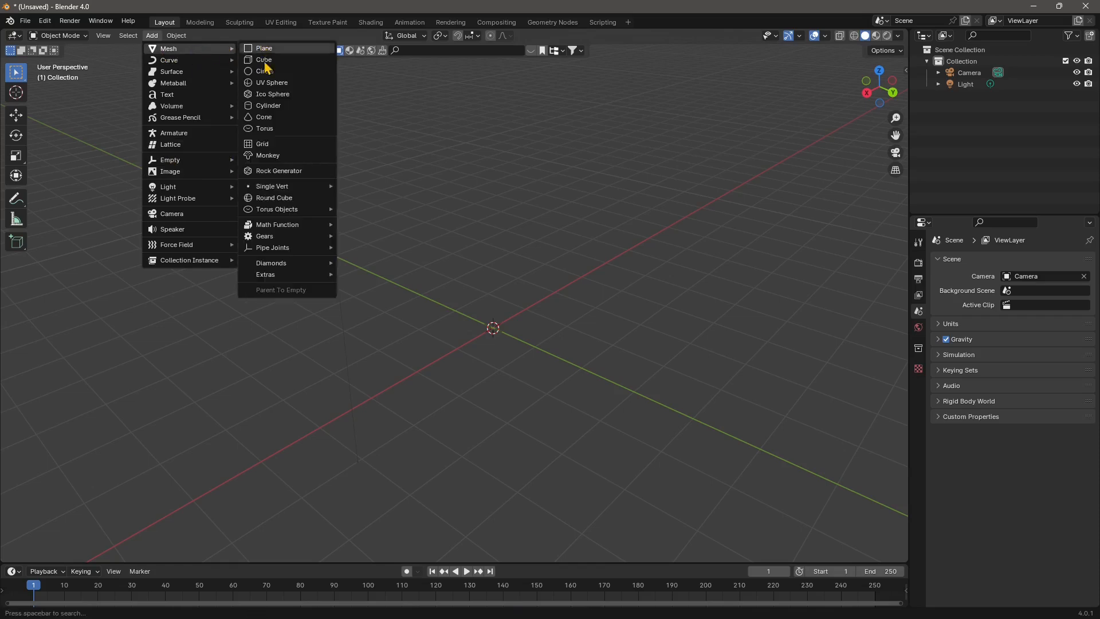
click(272, 161)
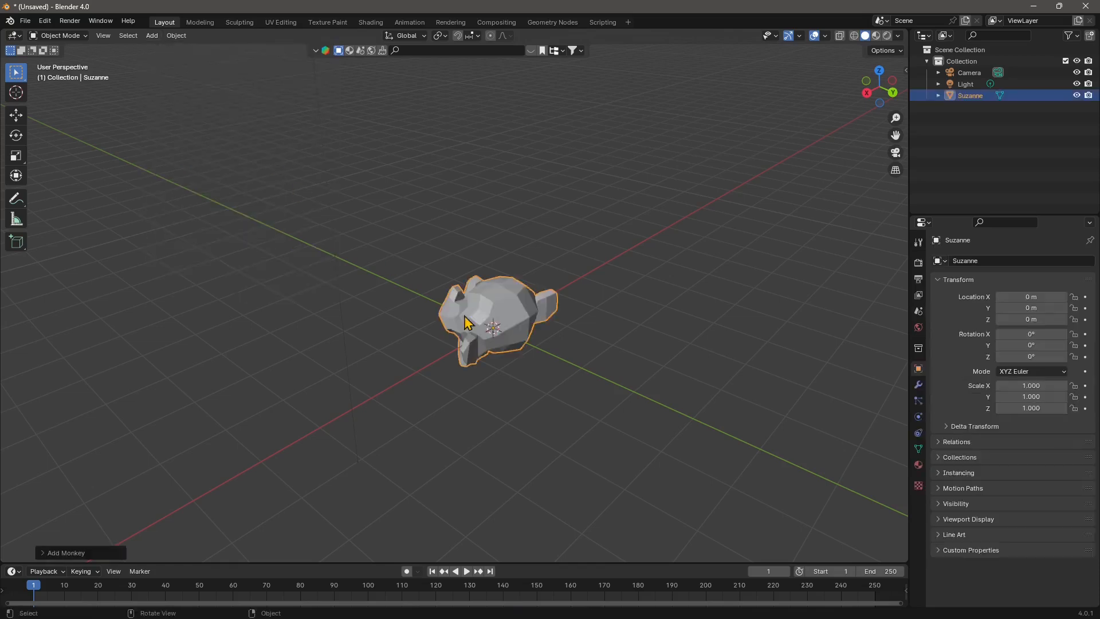
- Move the monkey head straight up along the Z axis by about 1.5 m
scroll(468, 323, up, 3)
middle_drag(475, 380, 591, 368)
scroll(504, 328, up, 2)
click(14, 119)
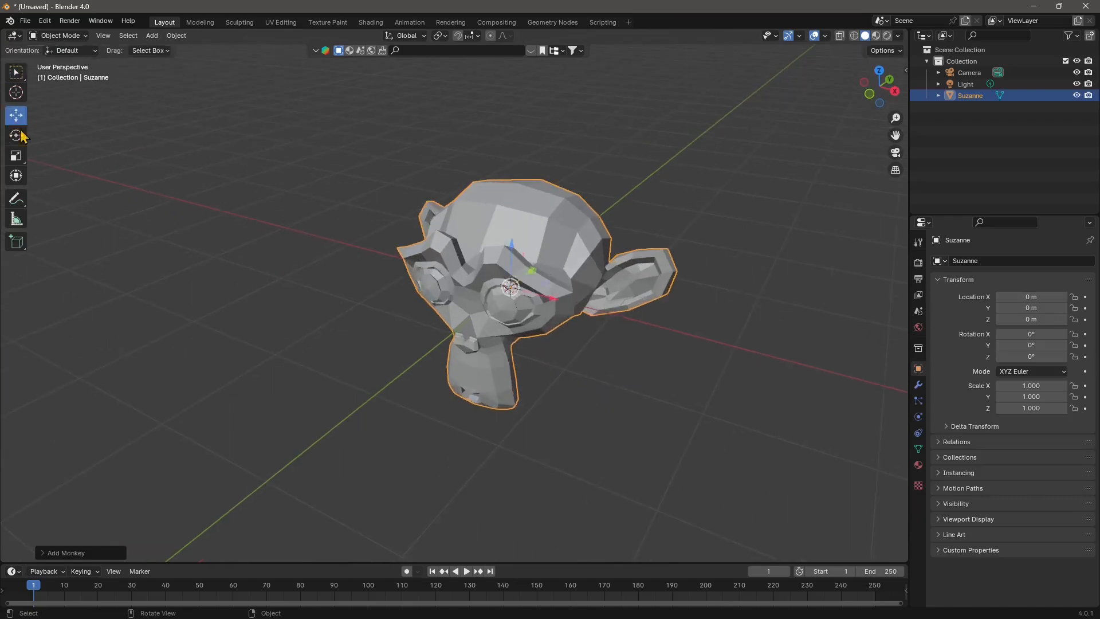
scroll(506, 425, down, 2)
drag(497, 250, 501, 138)
middle_drag(604, 239, 670, 259)
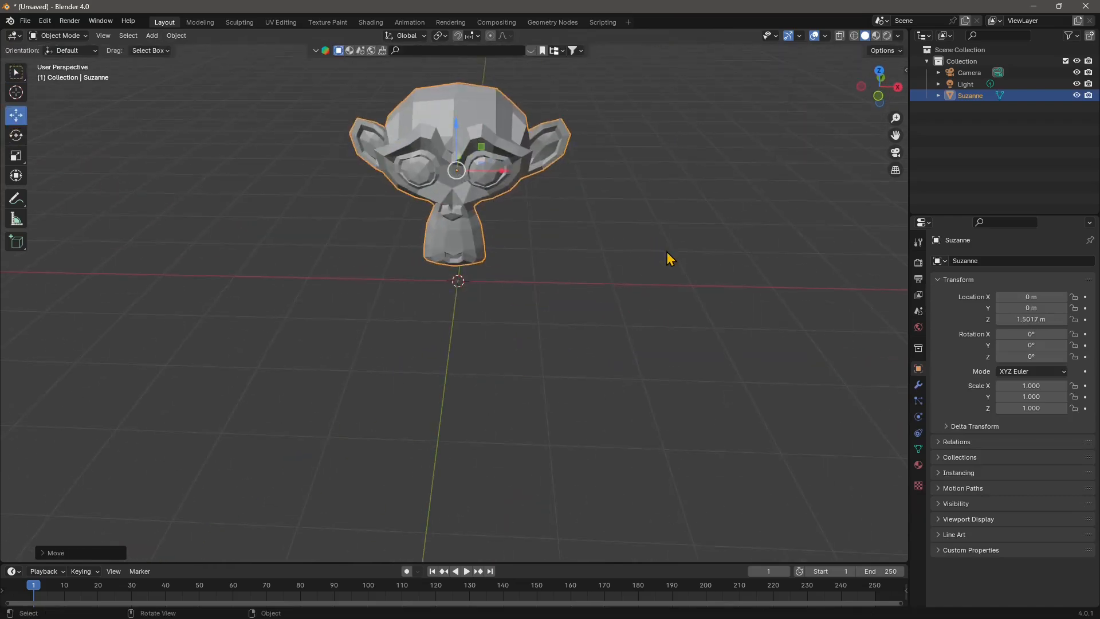
- Add a Subdivision Surface modifier to the monkey head with viewport and render levels both set to 3
click(918, 385)
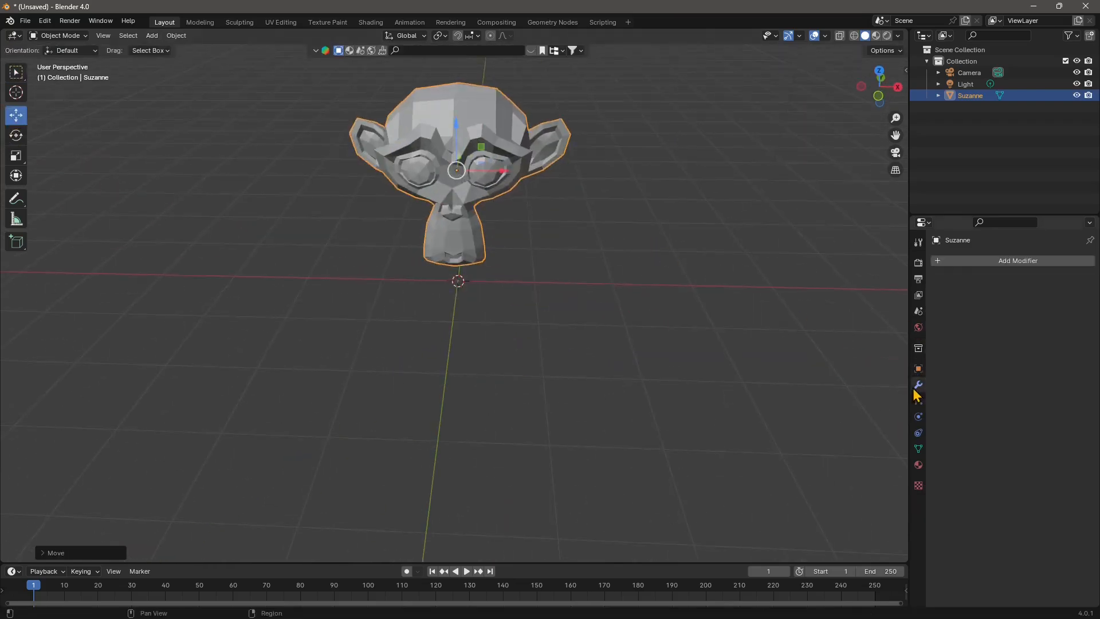
click(986, 263)
mouse_move(987, 270)
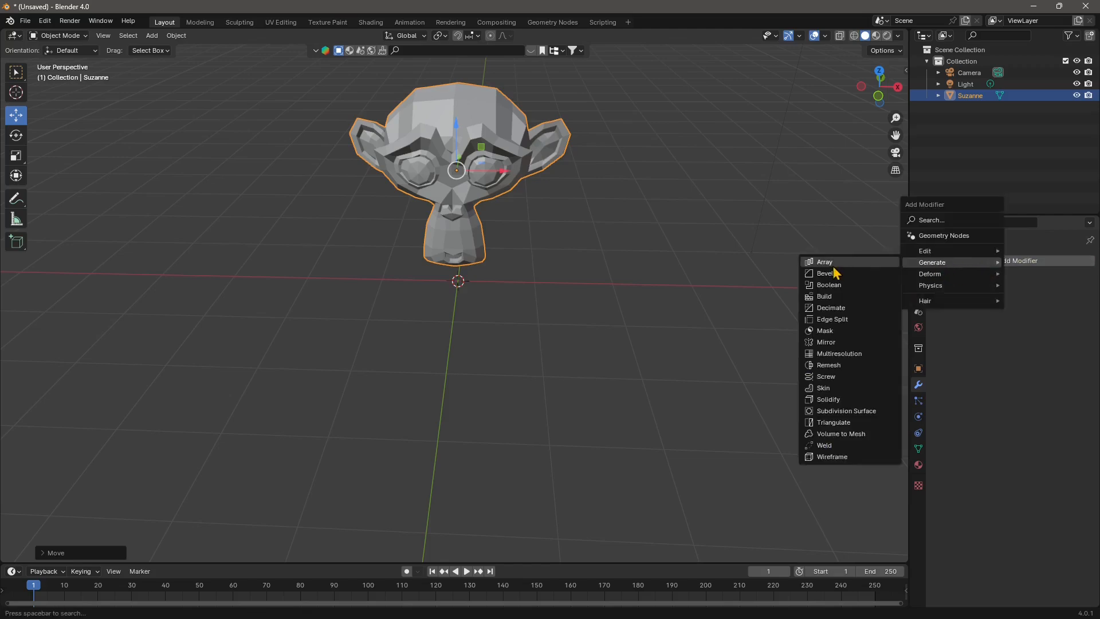
click(832, 411)
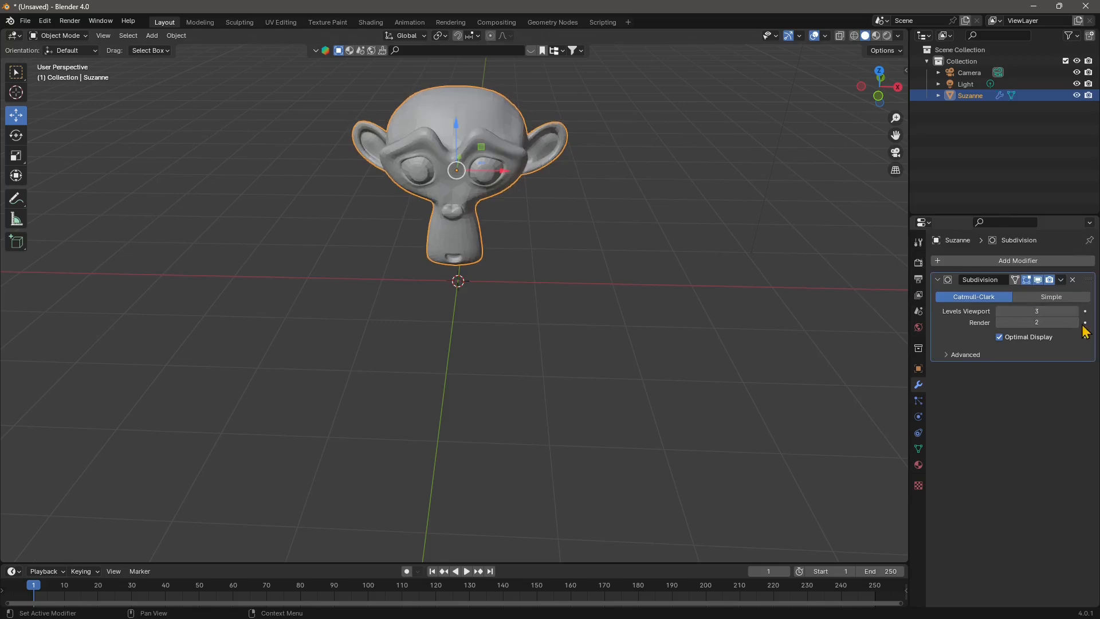
- Apply Shade Smooth to the monkey head
scroll(427, 179, up, 2)
middle_drag(538, 174, 489, 169)
right_click(489, 170)
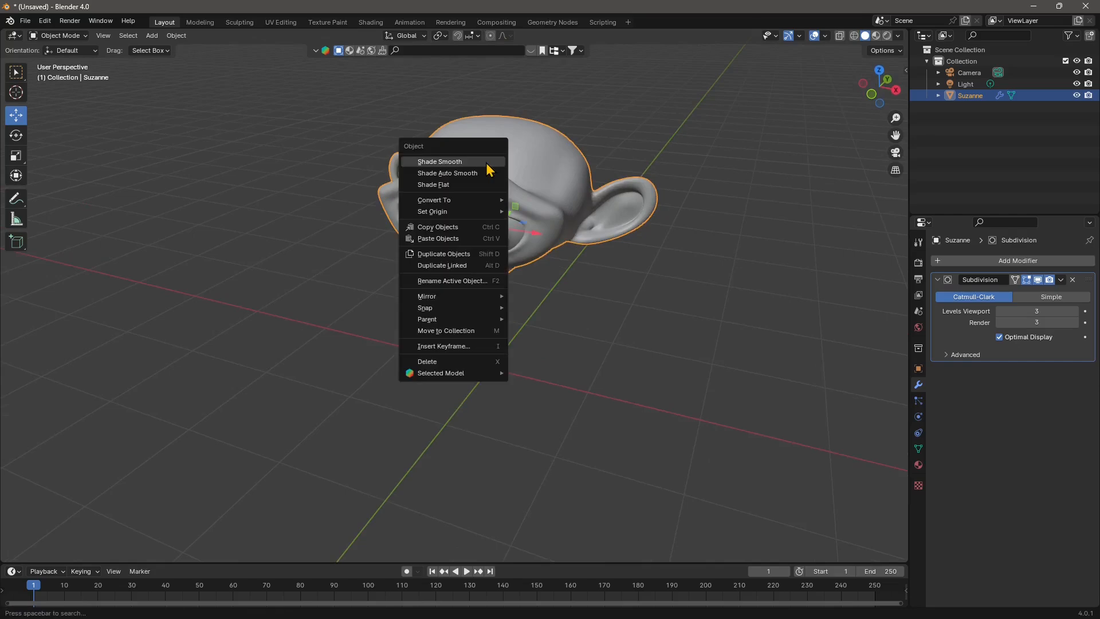
click(426, 162)
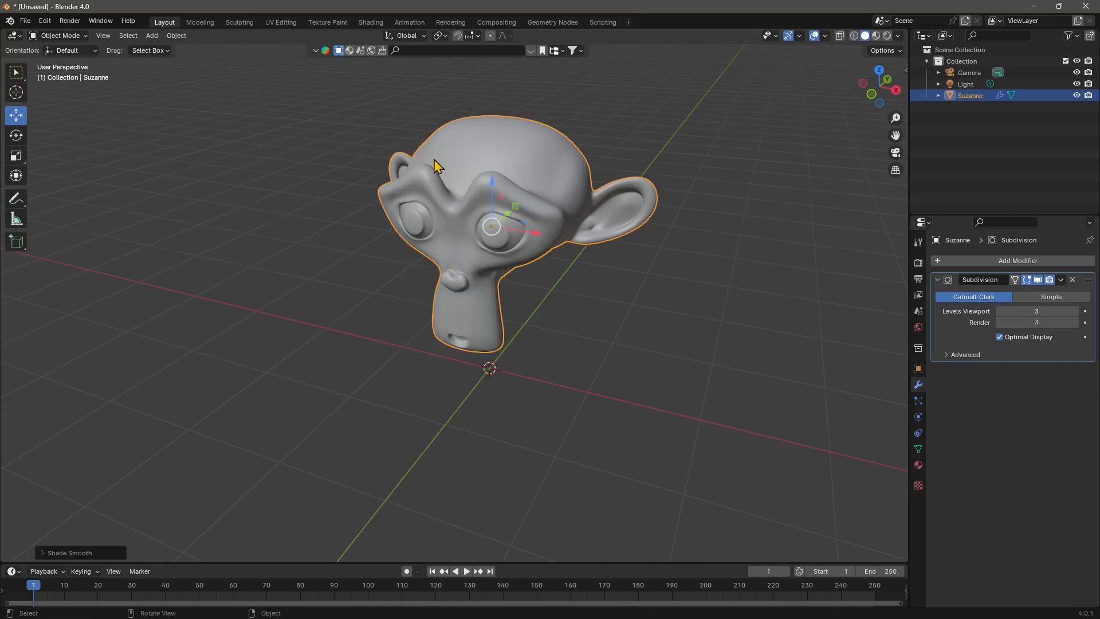
- Convert the monkey head to a mesh so that its subdivision modifier is applied
right_click(451, 168)
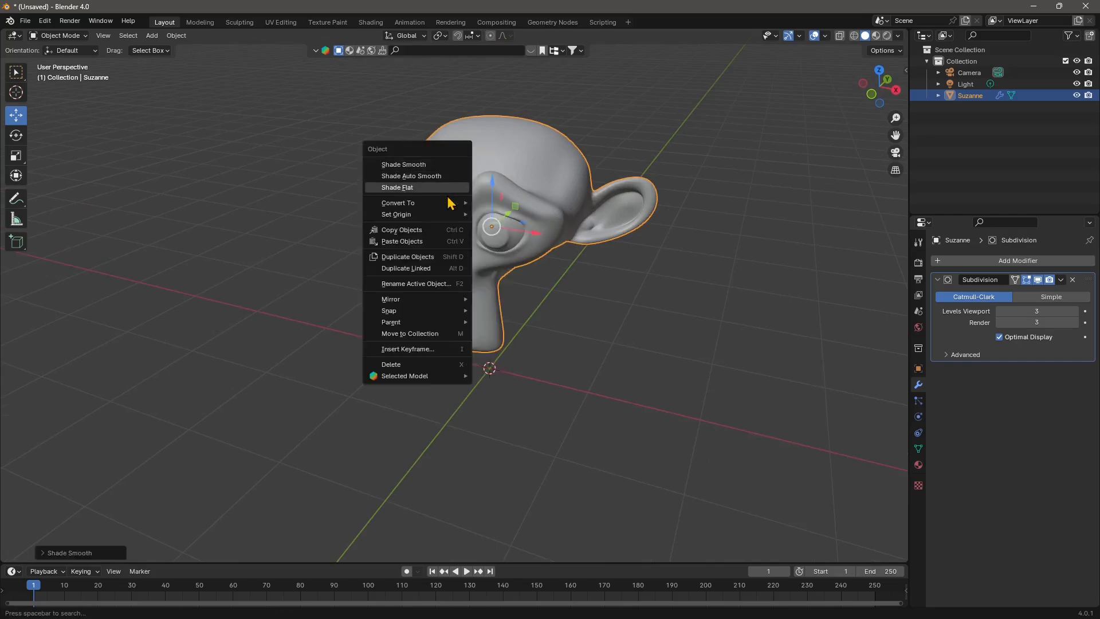
mouse_move(454, 204)
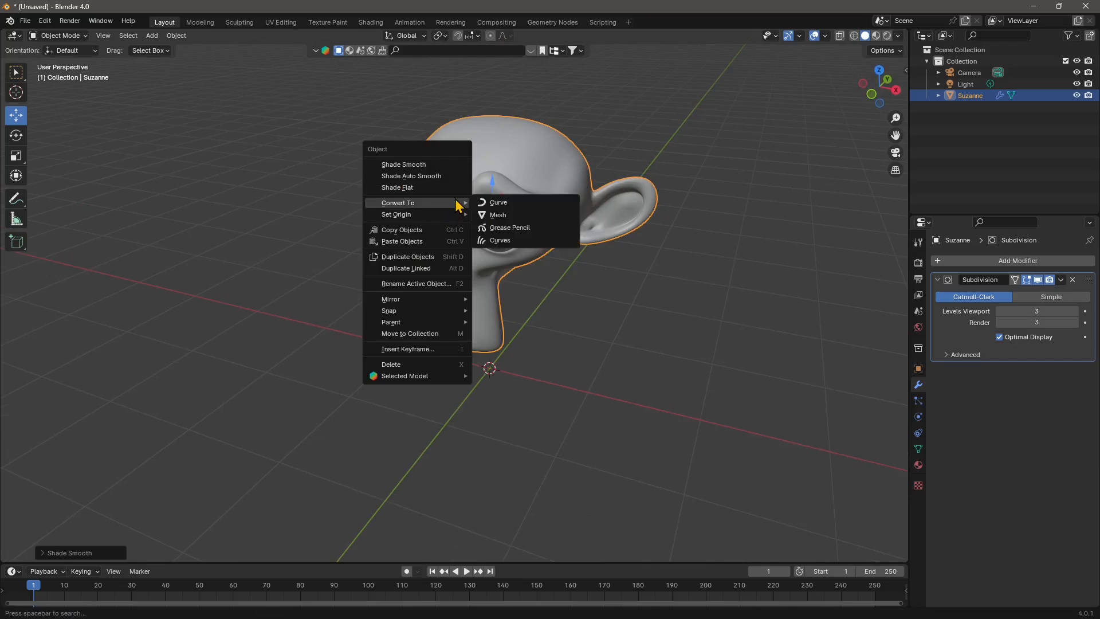
click(497, 214)
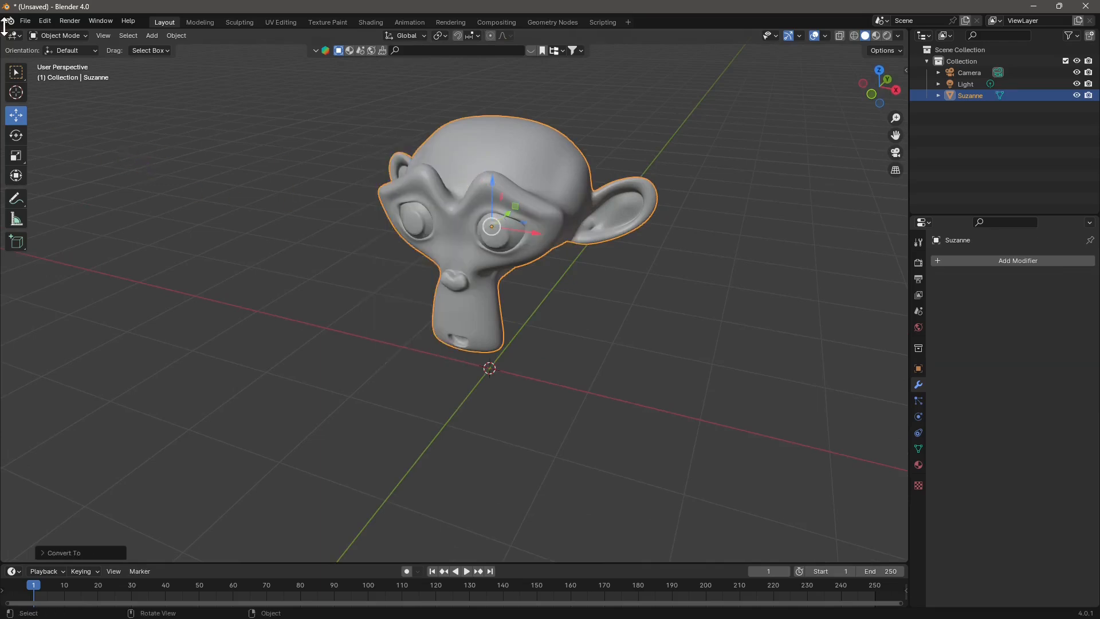
- Export the monkey head as glTF Binary (.glb) to the MonkeyHead folder, overwriting monkey.glb
click(23, 21)
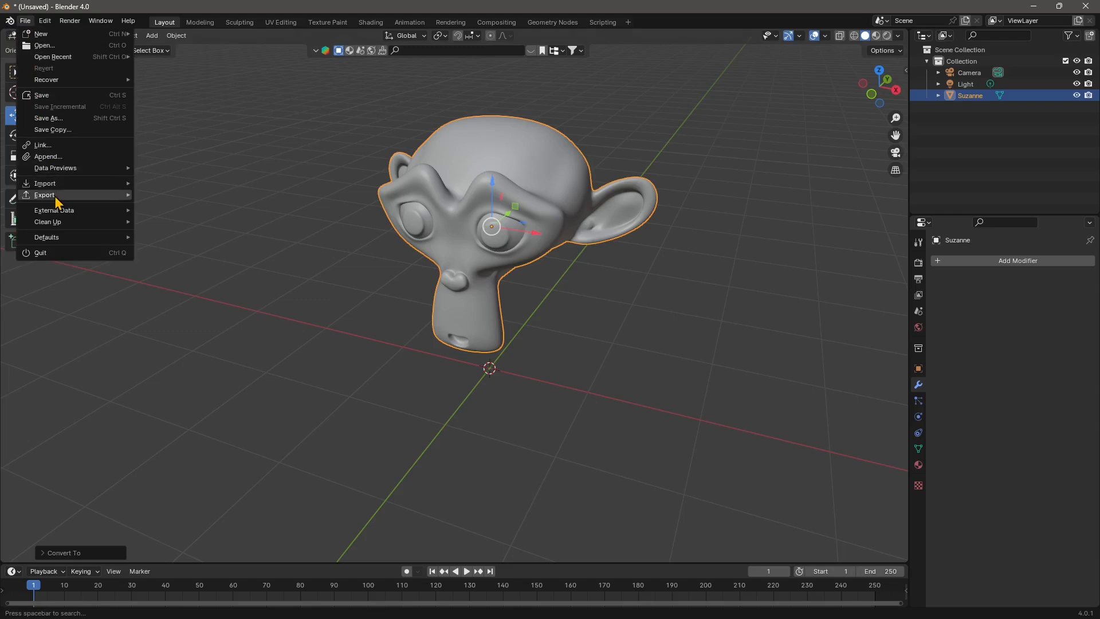
mouse_move(54, 197)
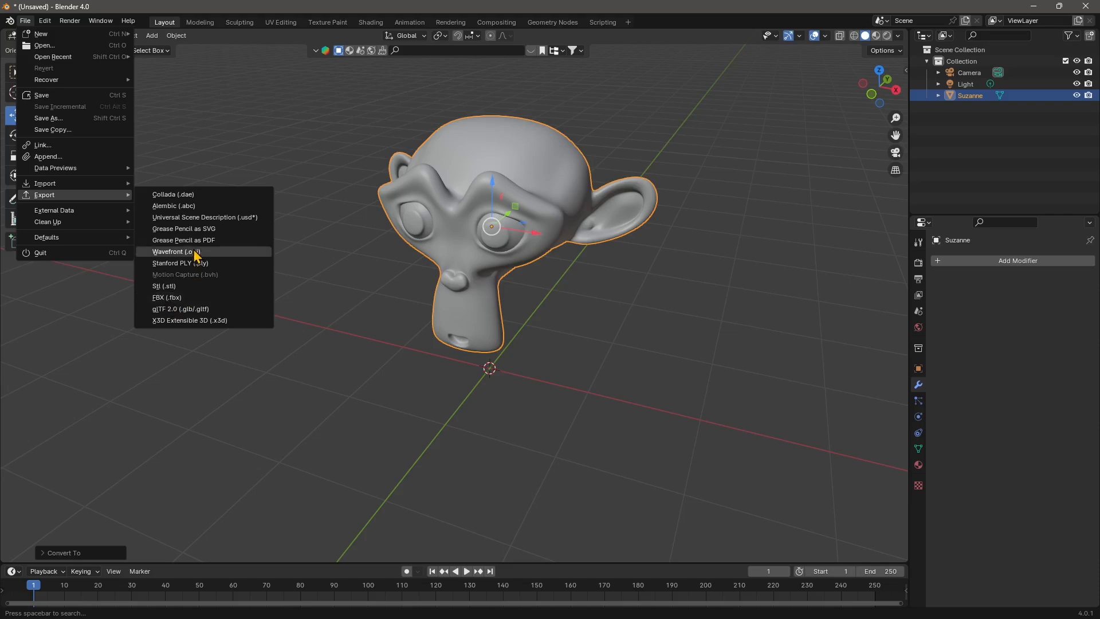
click(169, 311)
click(45, 24)
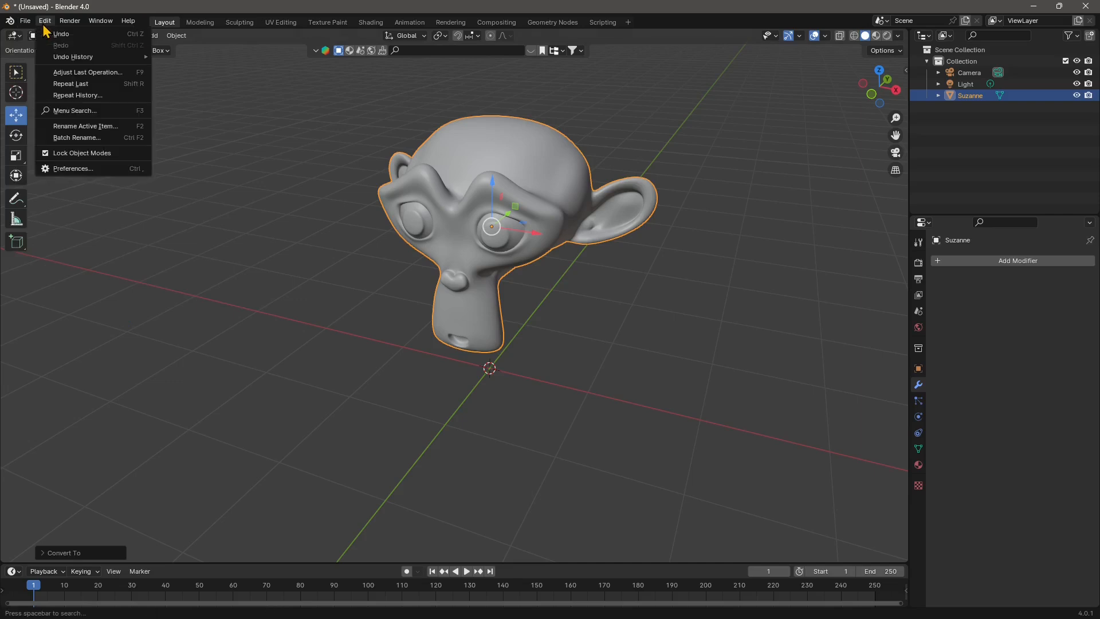
mouse_move(28, 26)
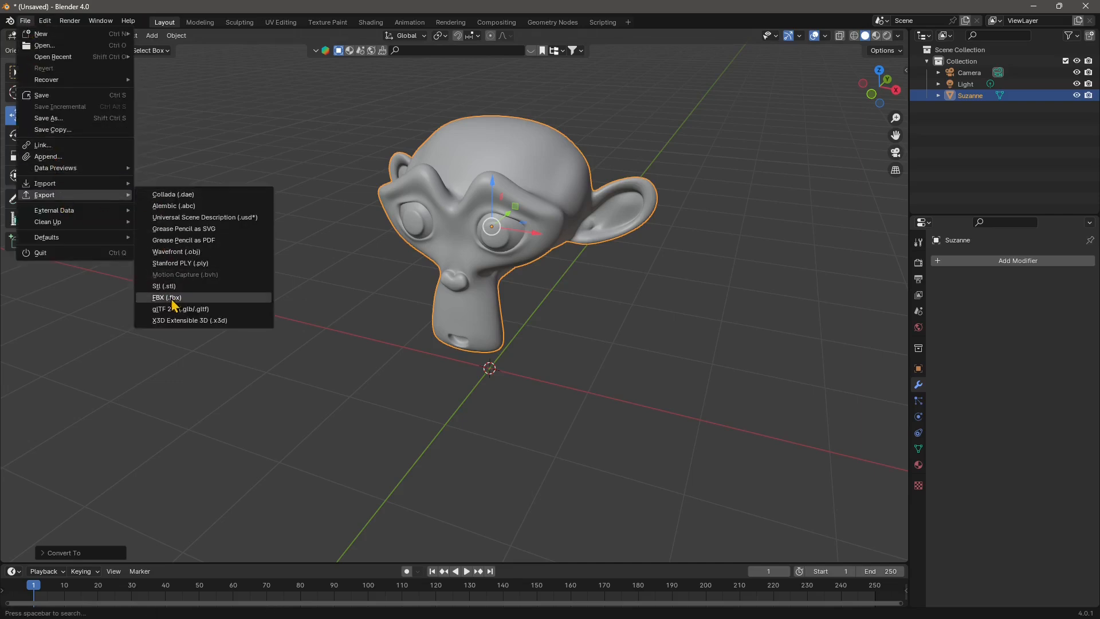
click(168, 311)
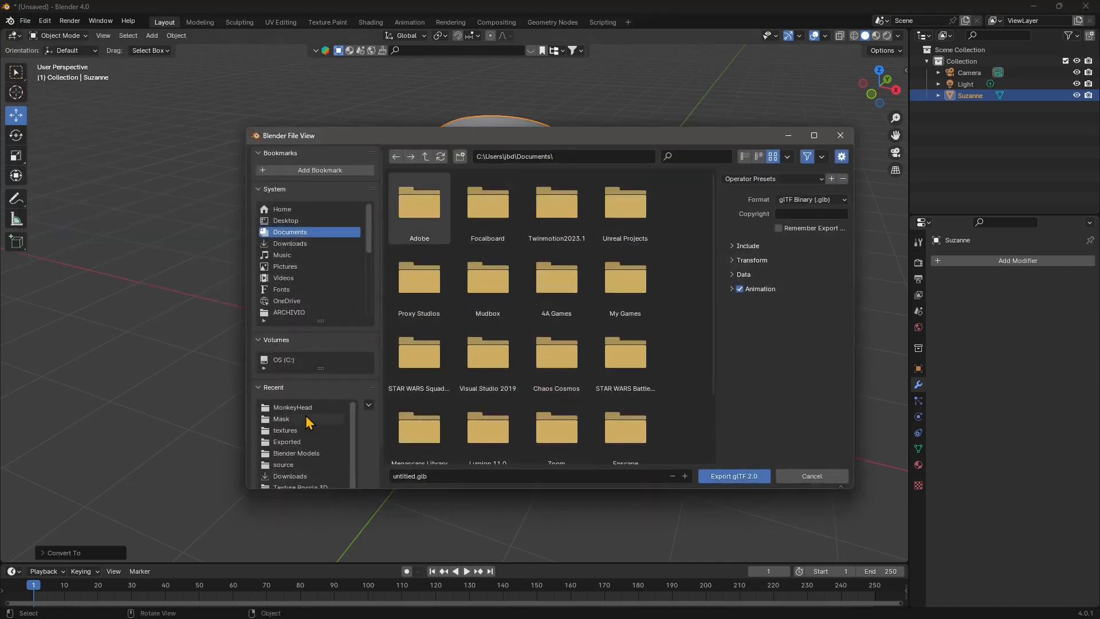
click(310, 407)
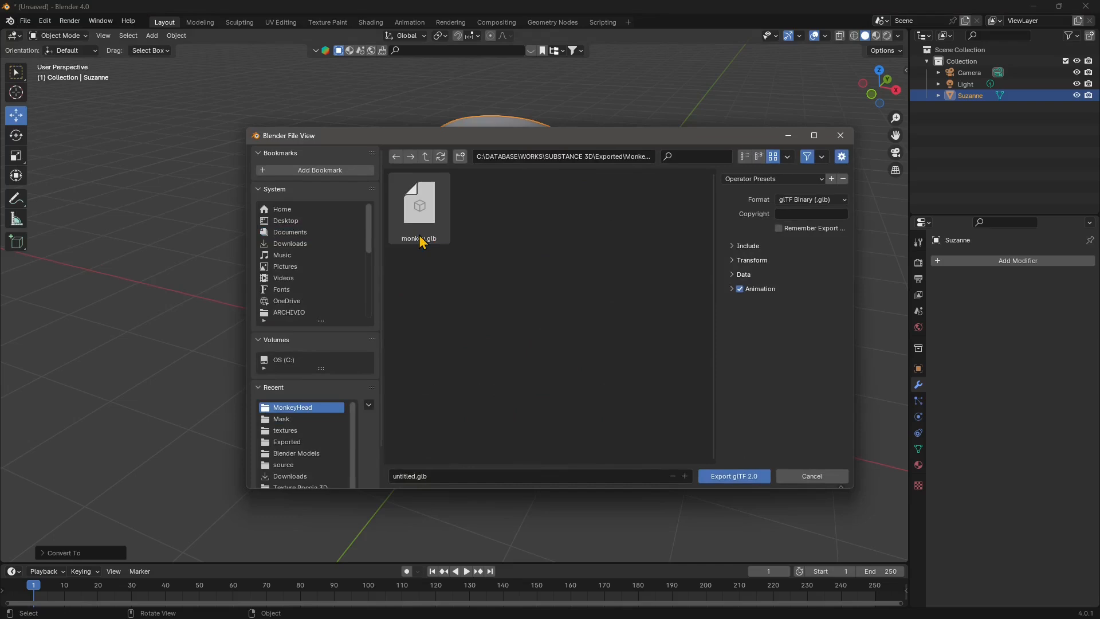
click(413, 242)
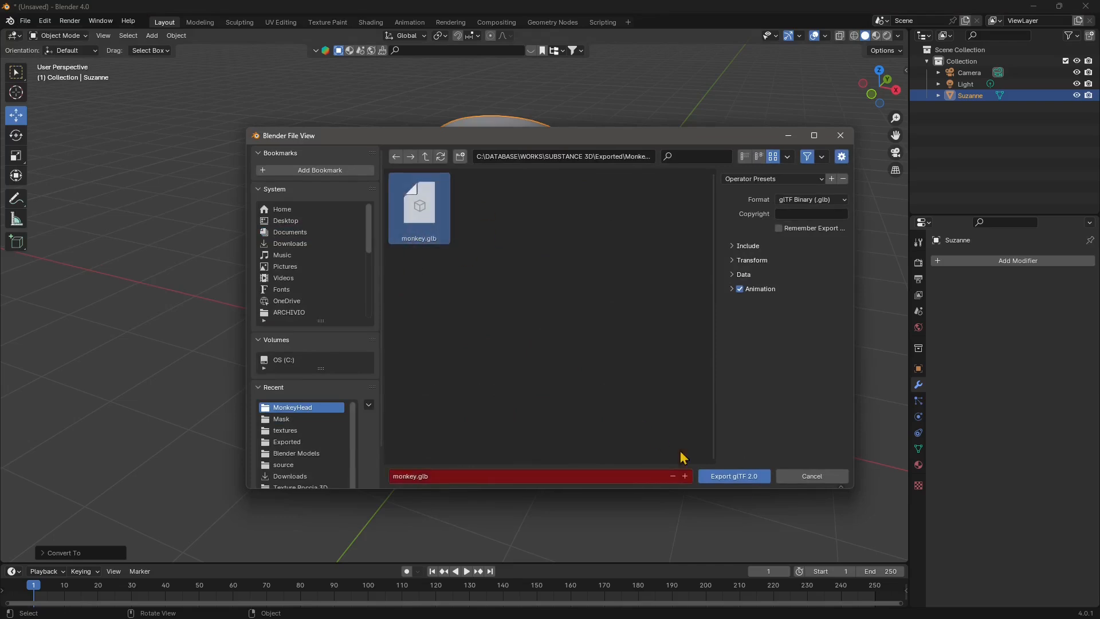
click(734, 477)
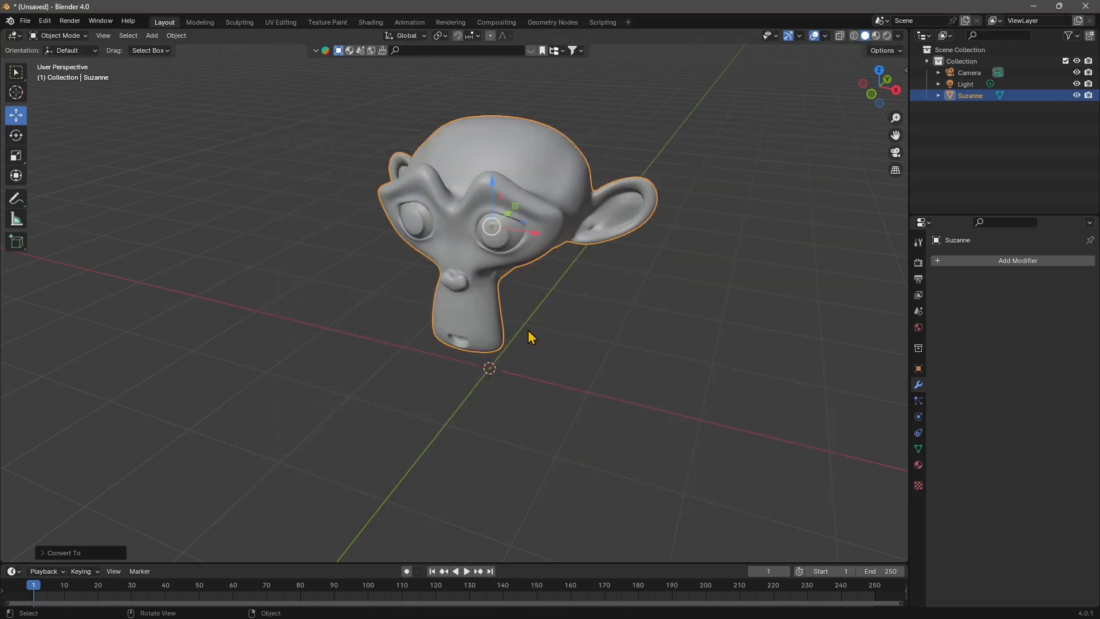
middle_drag(527, 336, 497, 255)
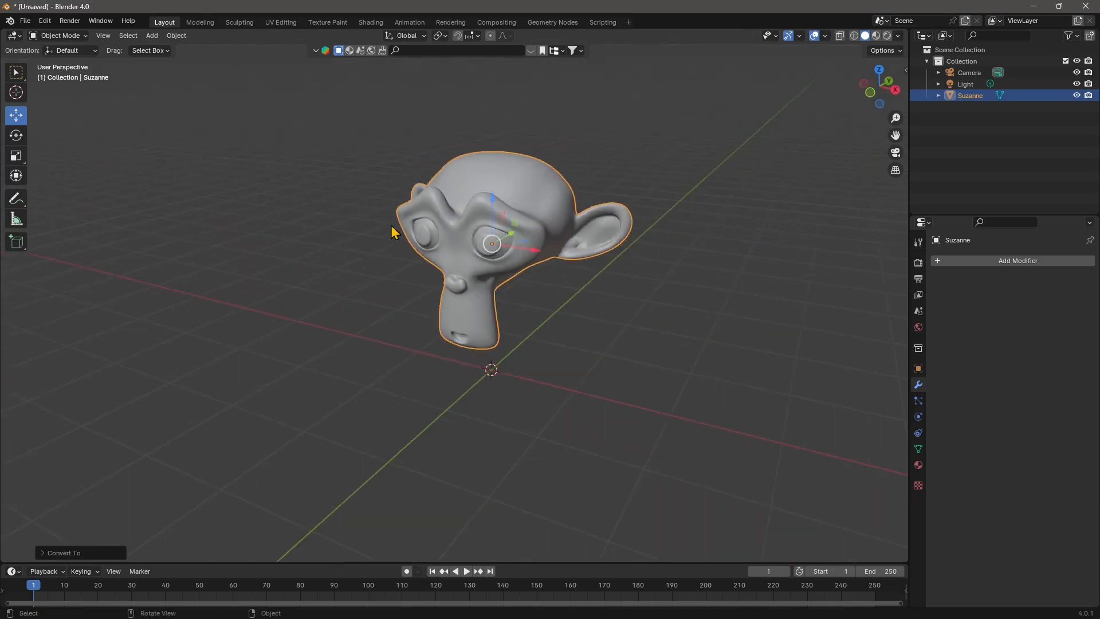
- Switch from Blender to Adobe Substance 3D Painter, dismiss its home screen and maximize the window
middle_drag(409, 283, 326, 136)
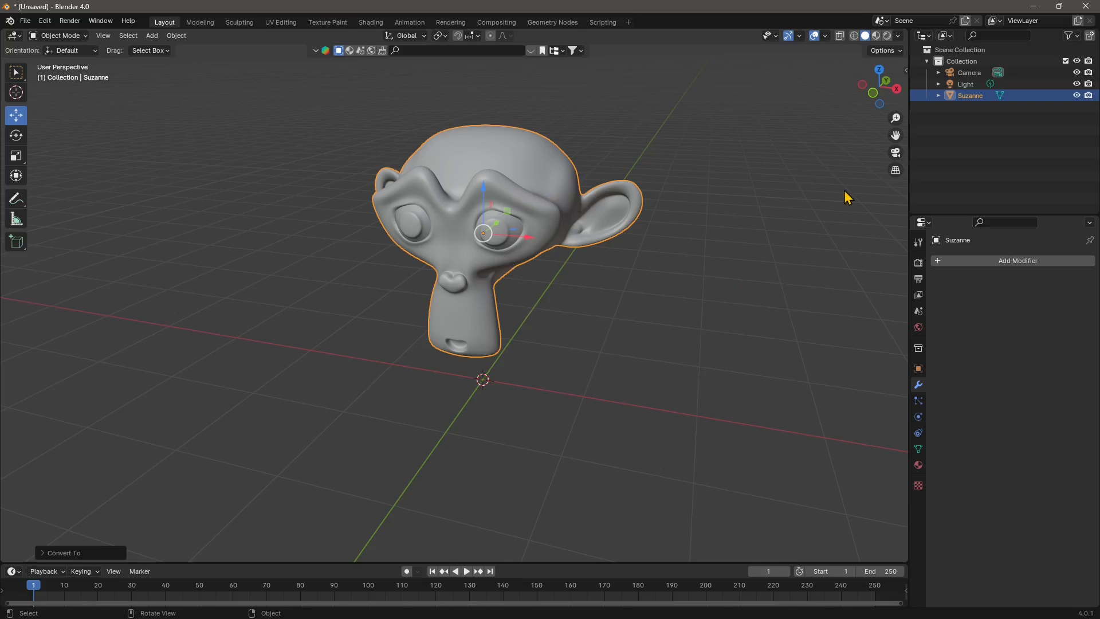
middle_drag(468, 218, 423, 206)
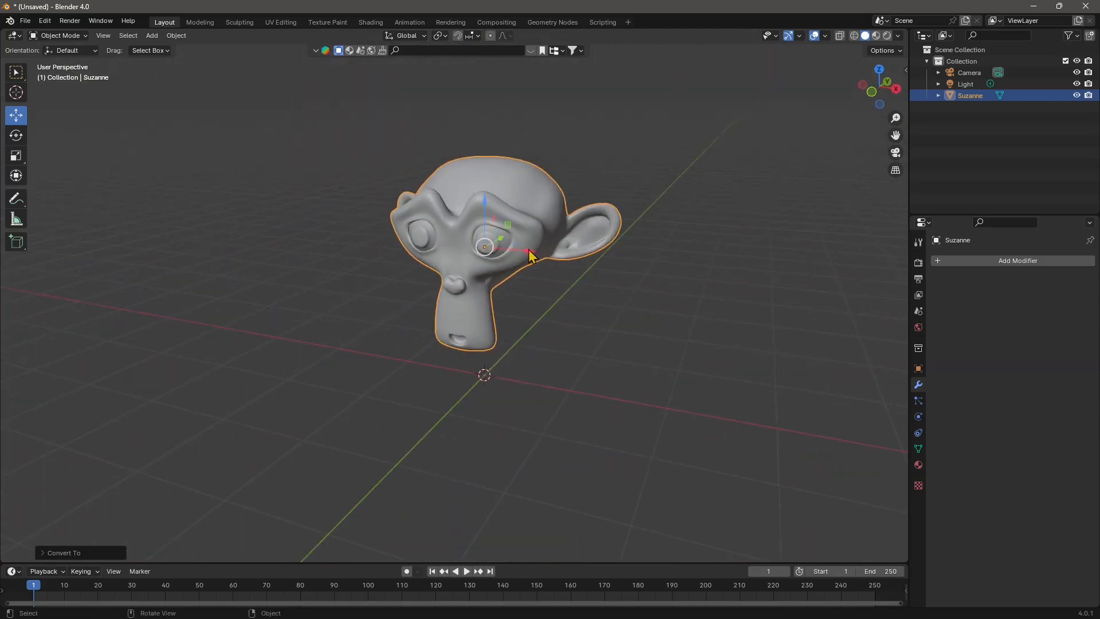
click(1033, 7)
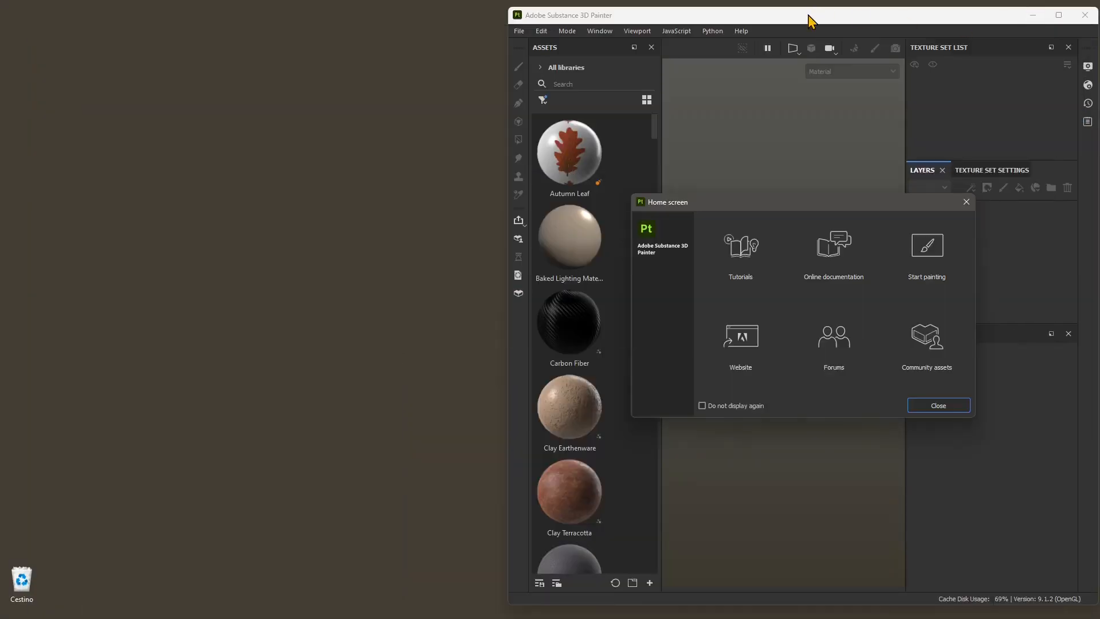
click(939, 405)
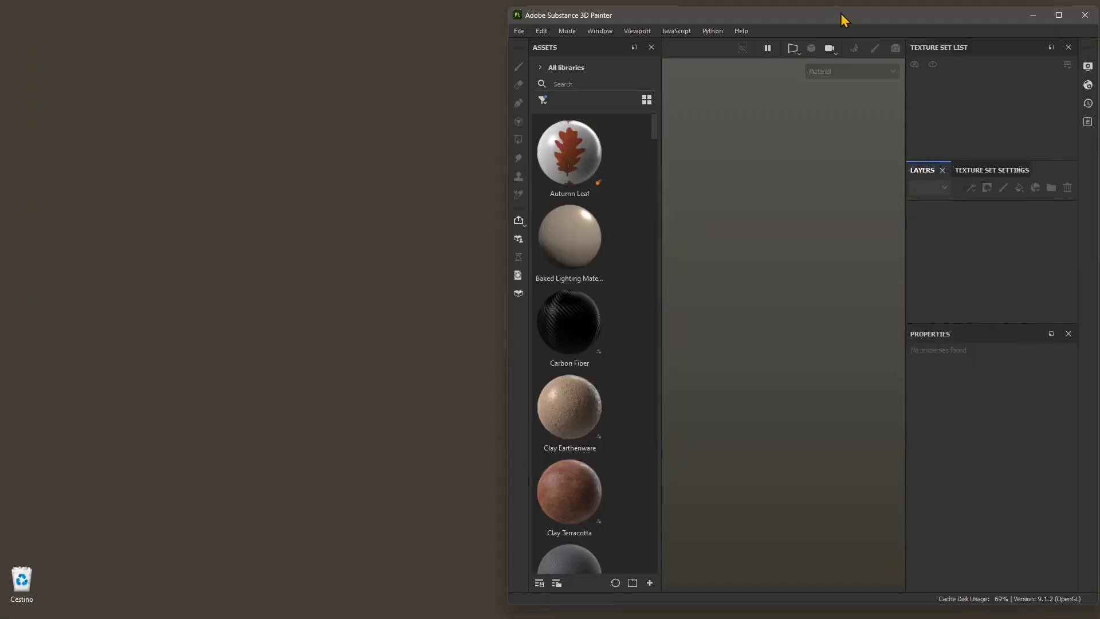
double_click(842, 15)
- Create a new project from monkey.glb in the MonkeyHead folder, keeping 2048 resolution, the OpenGL normal format and Auto-unwrap
click(11, 21)
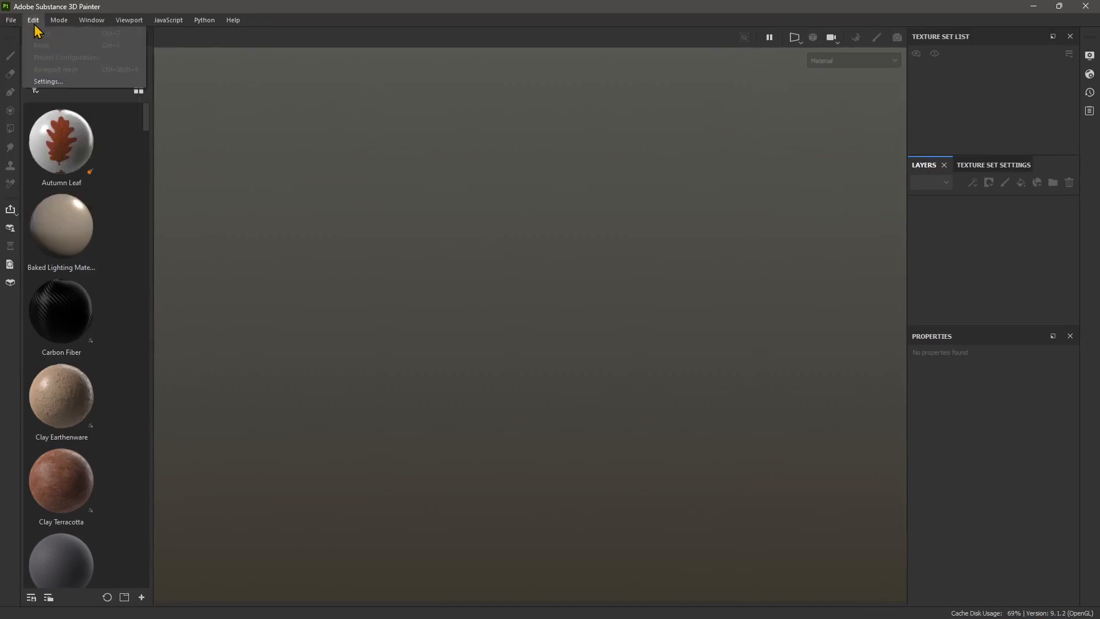
click(18, 33)
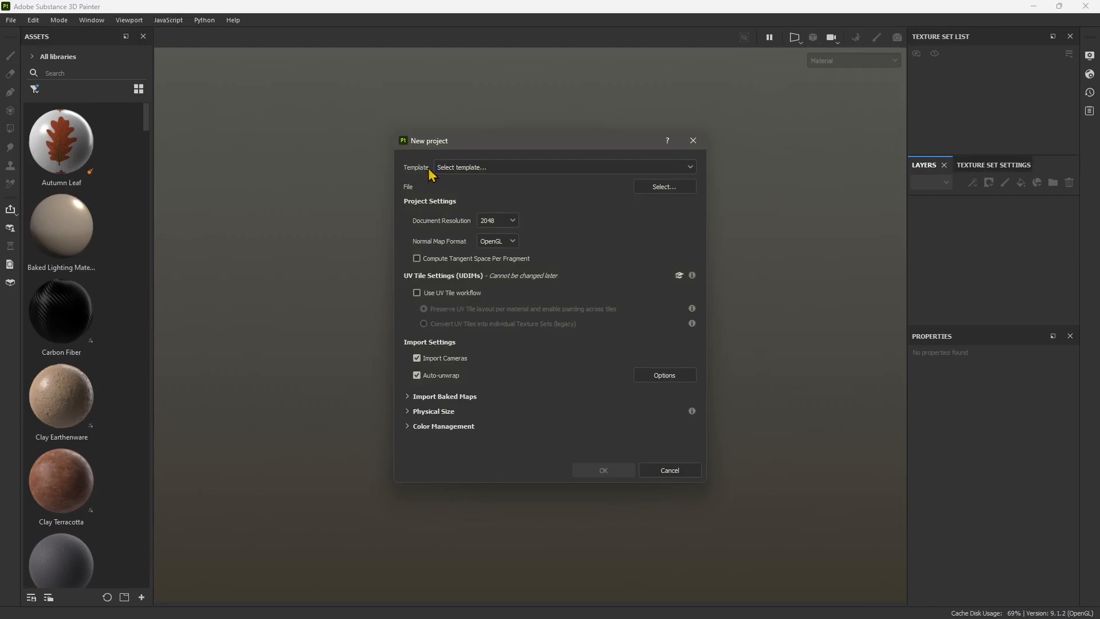
click(664, 187)
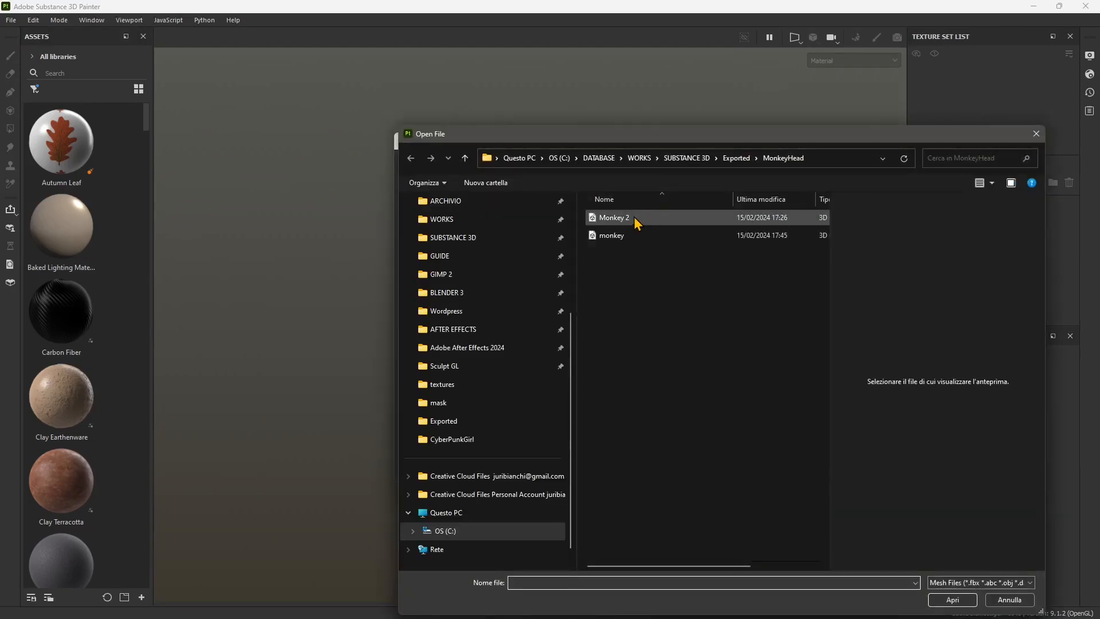
click(629, 234)
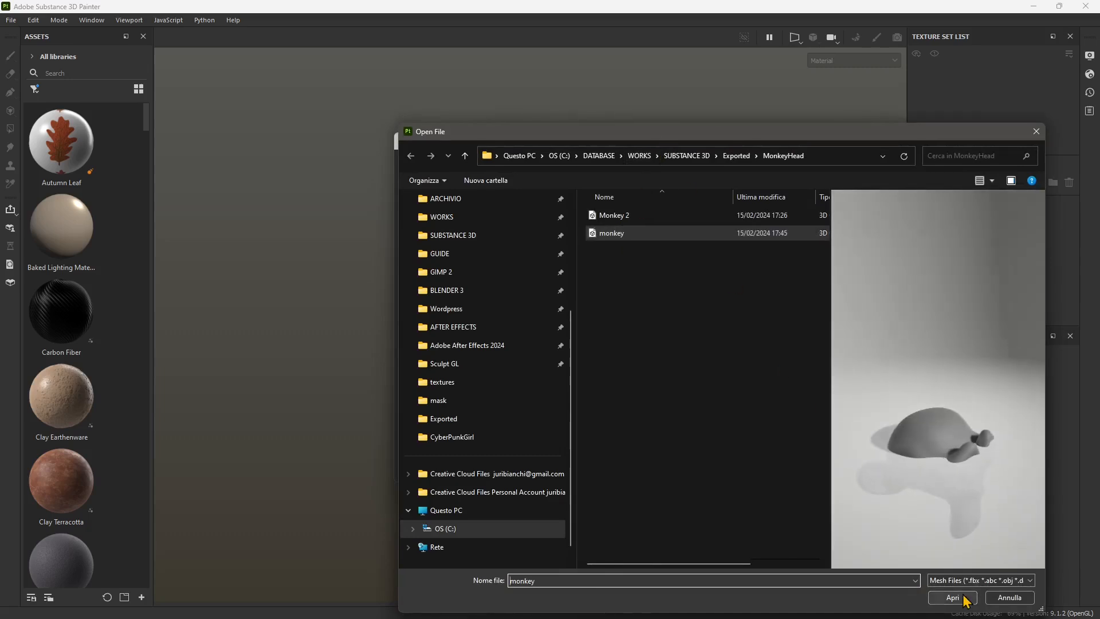
click(952, 597)
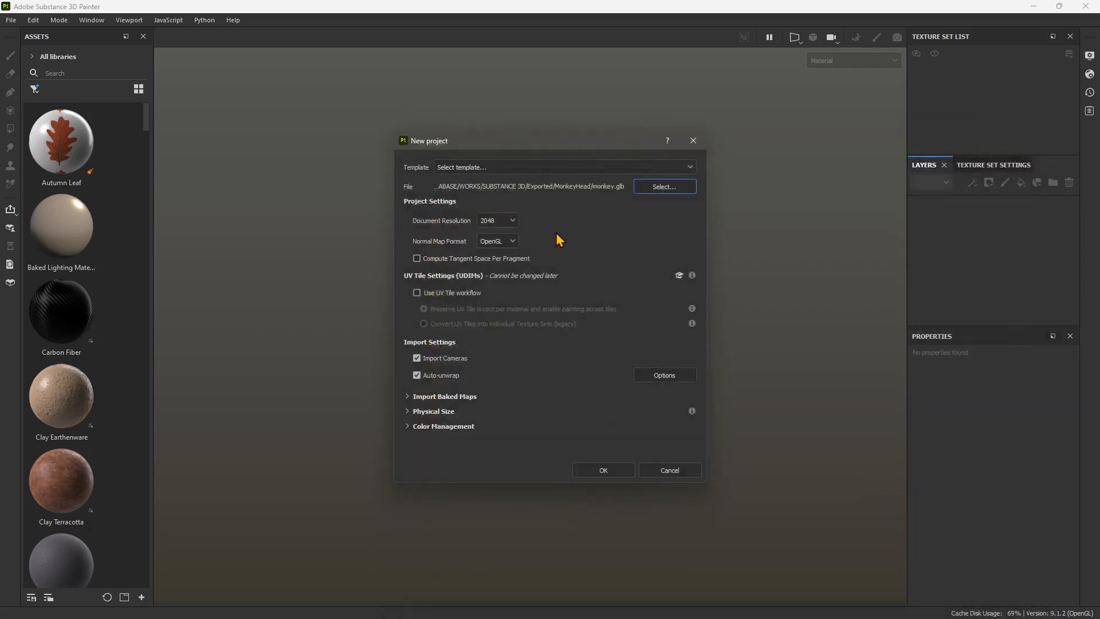
click(608, 473)
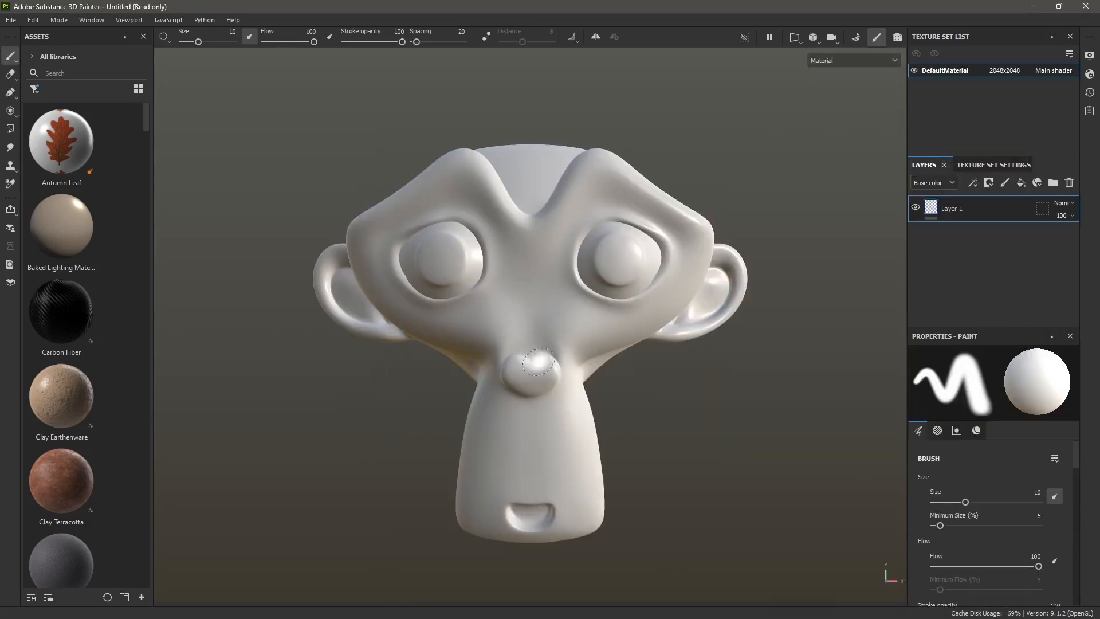
- Try the Carbon Fiber material on the monkey head and inspect it from different angles
alt+drag(573, 304, 499, 347)
scroll(542, 369, down, 2)
scroll(544, 372, up, 1)
alt+middle_drag(543, 373, 567, 364)
drag(49, 324, 580, 365)
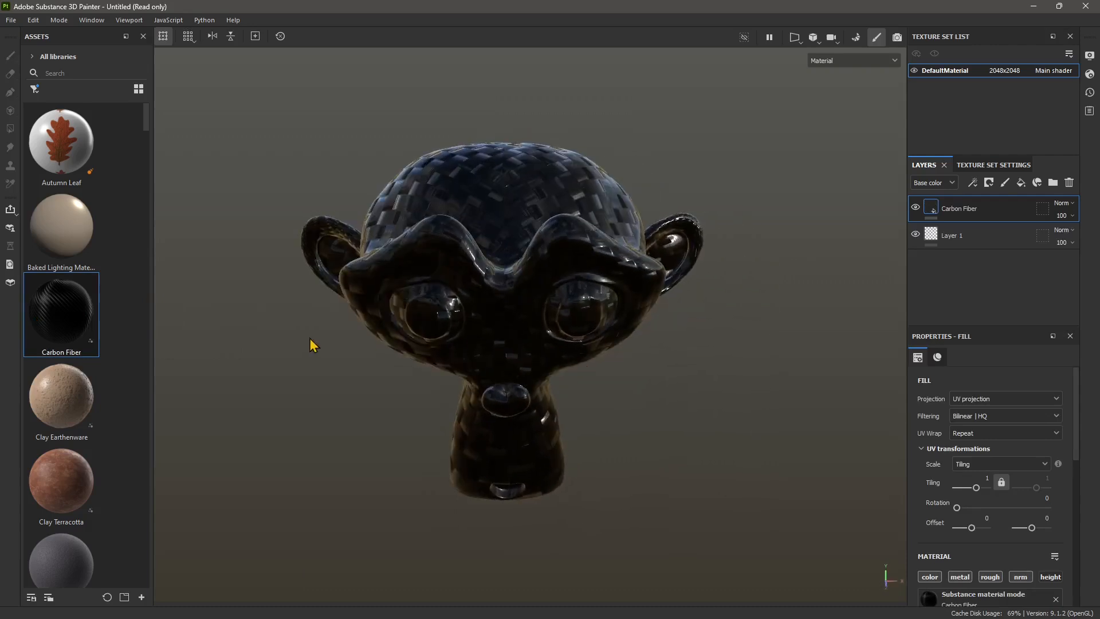
mouse_move(556, 319)
alt+mouse_down()
mouse_move(575, 337)
mouse_move(567, 346)
alt+mouse_up()
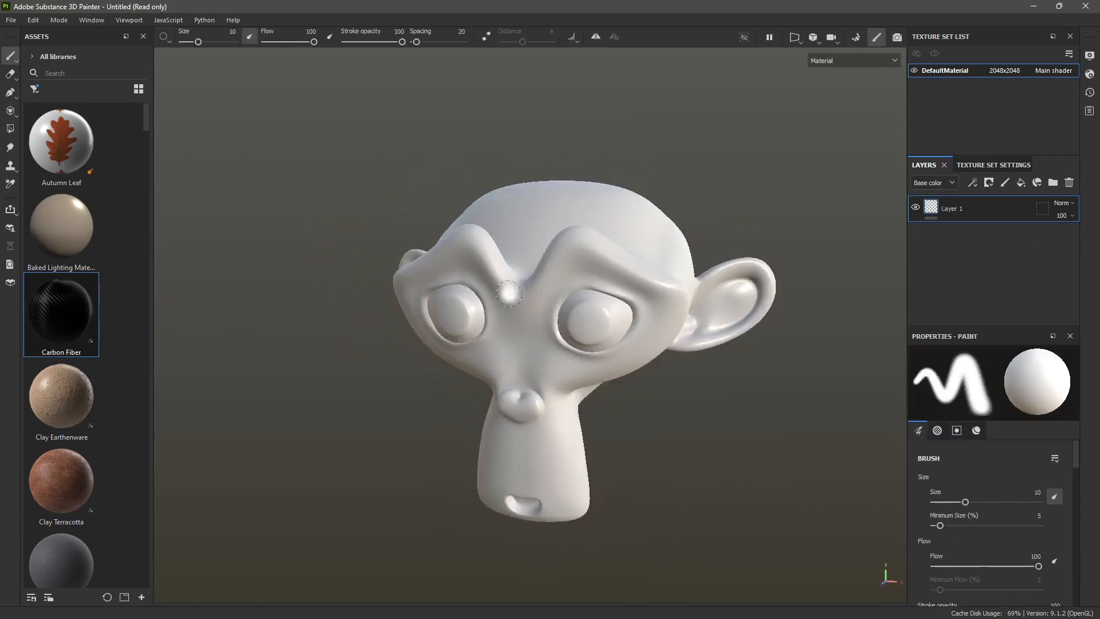
- Try the Fabric Ripstop material on the monkey head and undo it
scroll(79, 373, down, 6)
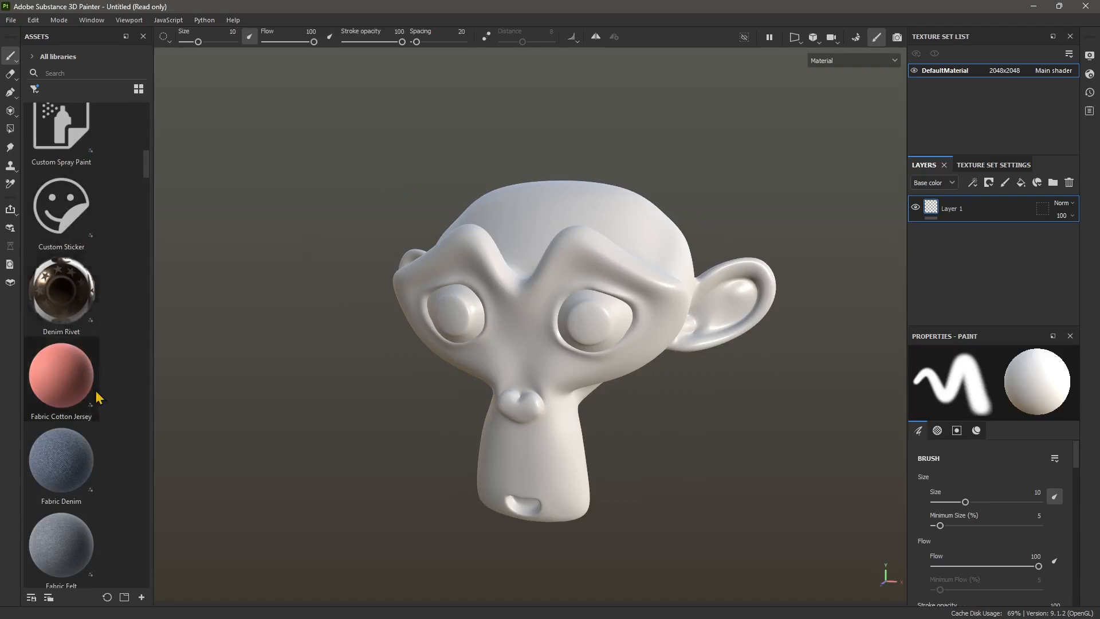
scroll(68, 390, down, 5)
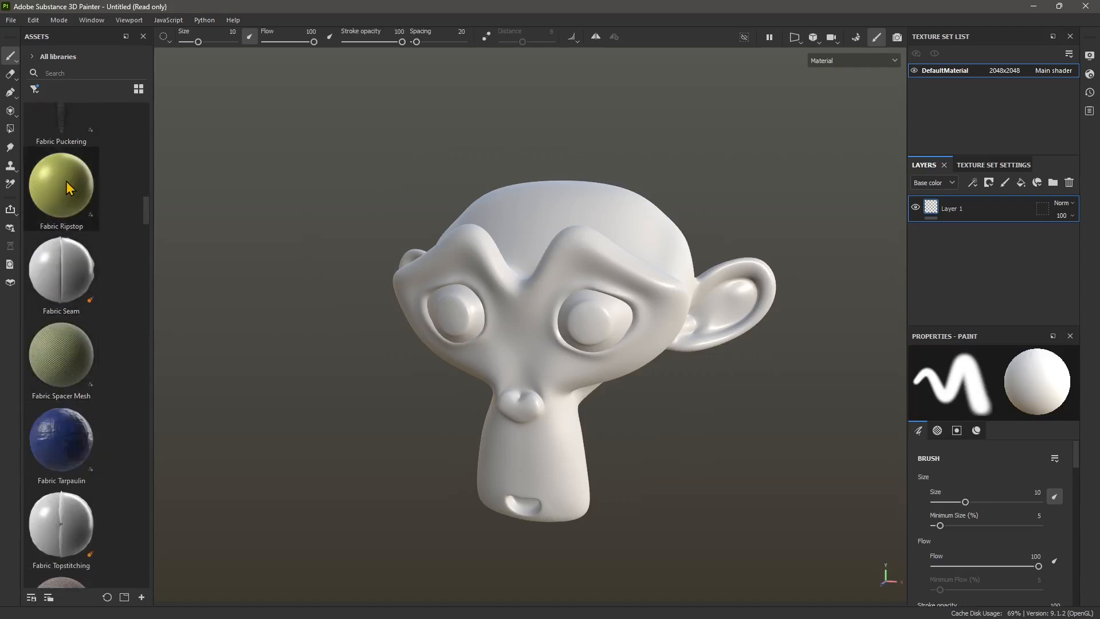
drag(63, 189, 550, 305)
key(ctrl+z)
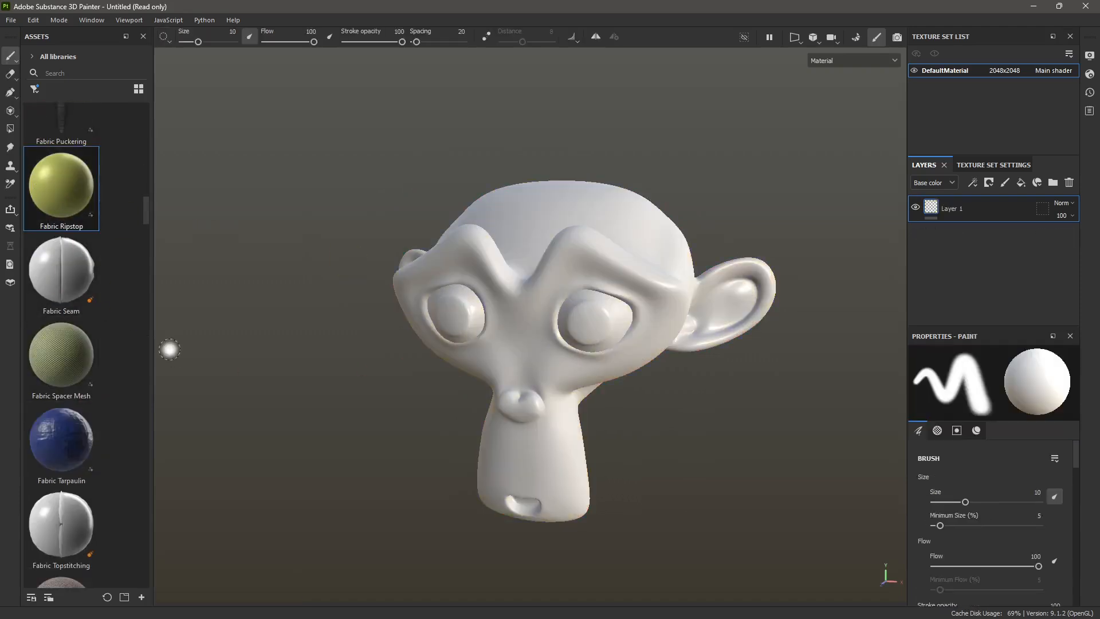
- Try the Ground Sand material on the monkey head, inspect it up close and undo it
scroll(80, 353, down, 5)
drag(62, 421, 516, 328)
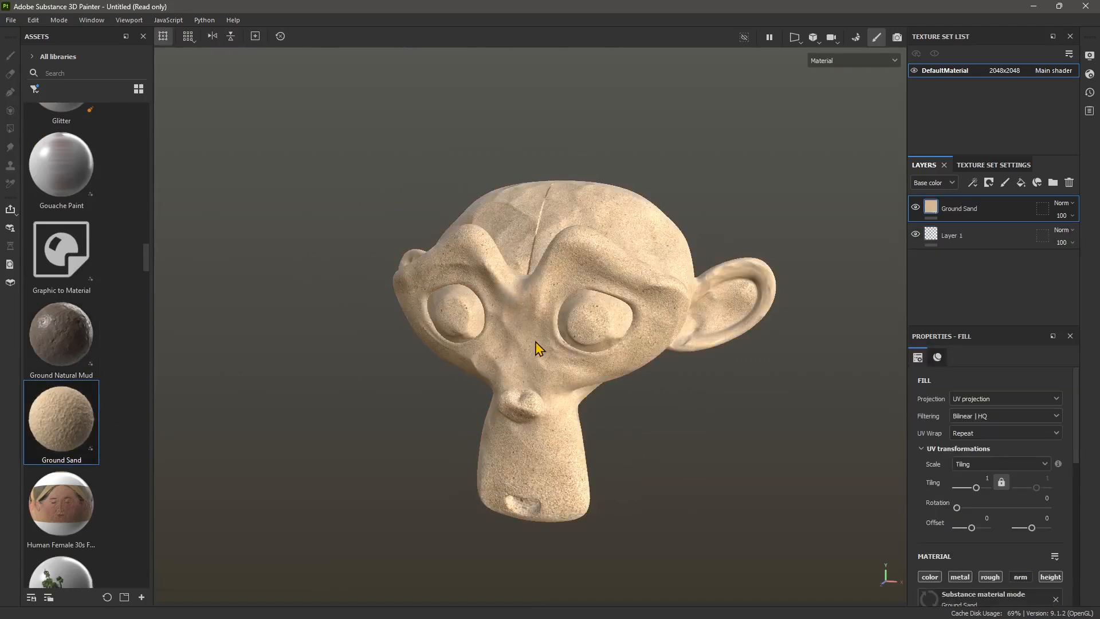
scroll(524, 357, up, 1)
alt+middle_drag(527, 364, 538, 333)
key(ctrl+z)
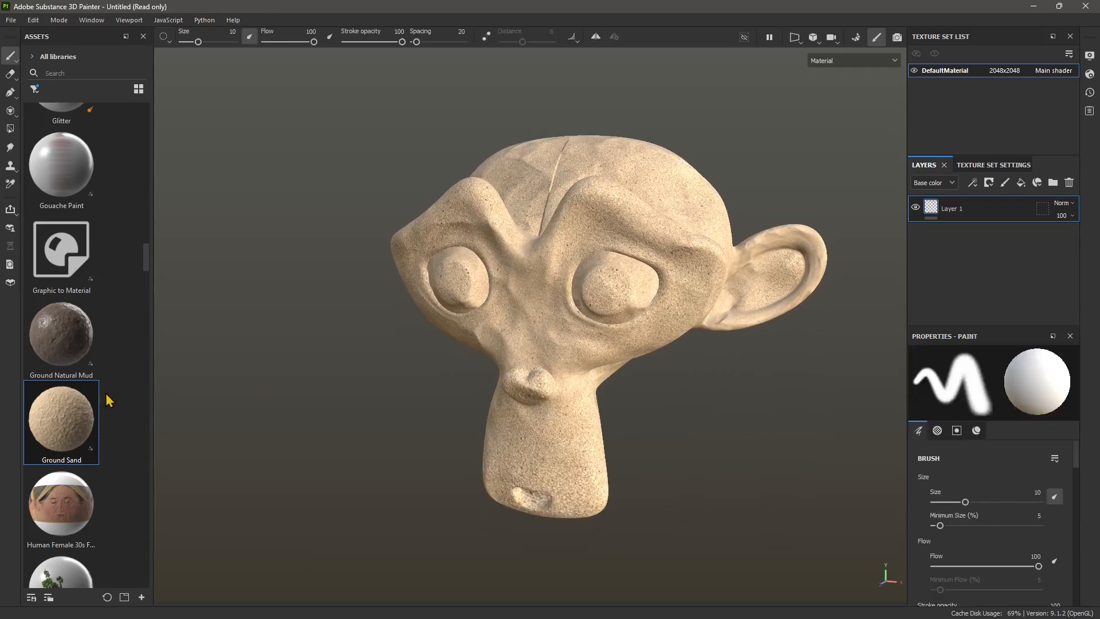
- Try the new_material_preset material on the monkey head and undo it
scroll(82, 383, down, 5)
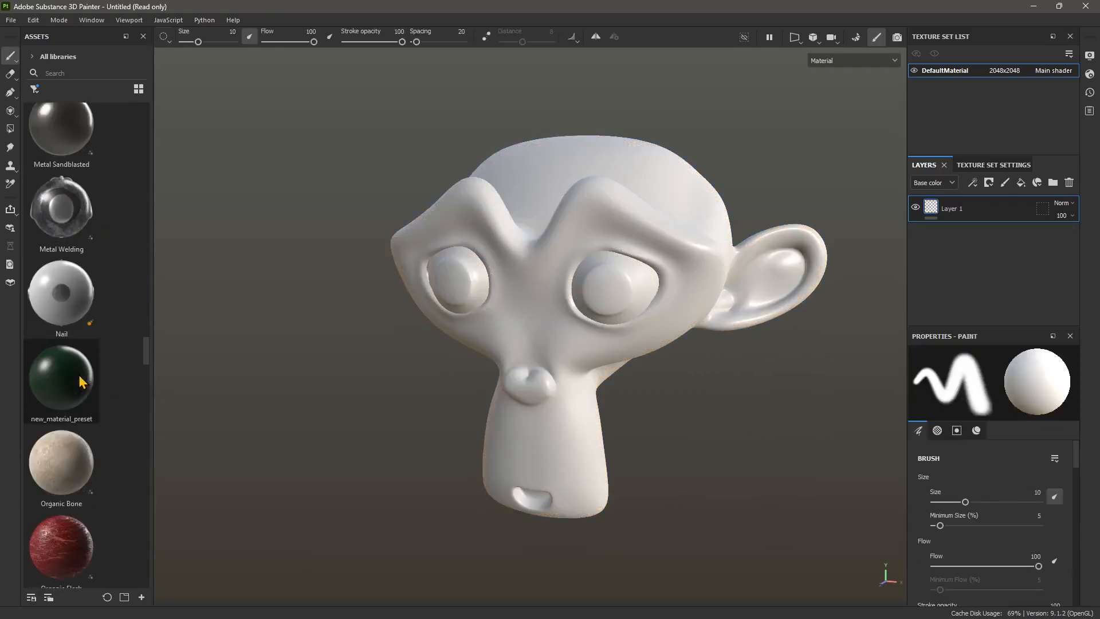
drag(87, 391, 533, 290)
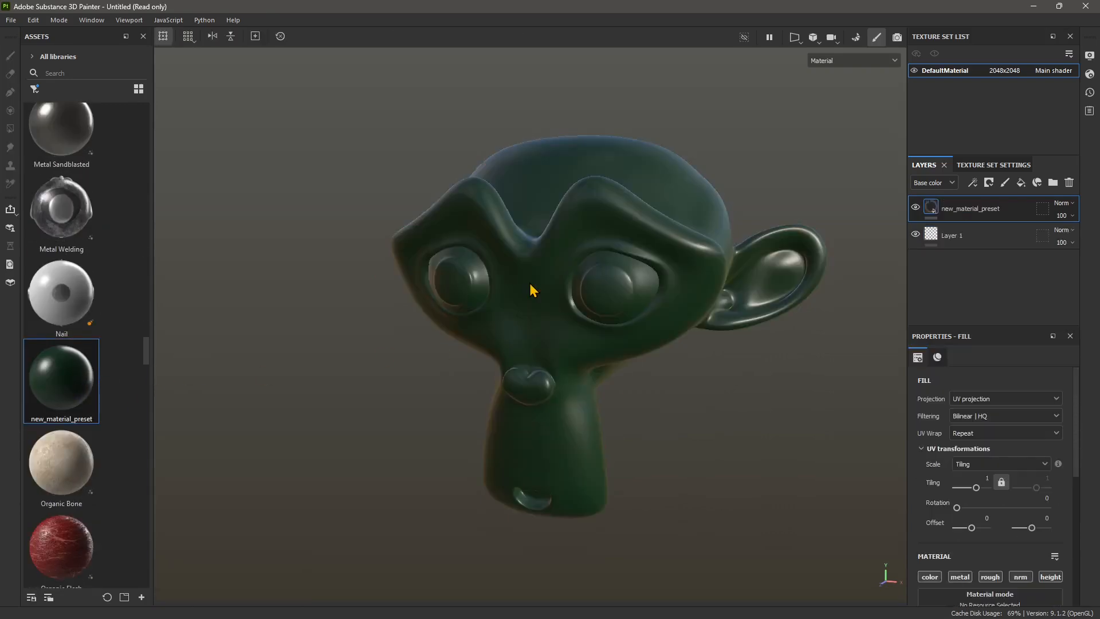
key(ctrl+z)
- Apply the orange Paint Spray material to the monkey head as a fill layer
scroll(89, 418, down, 5)
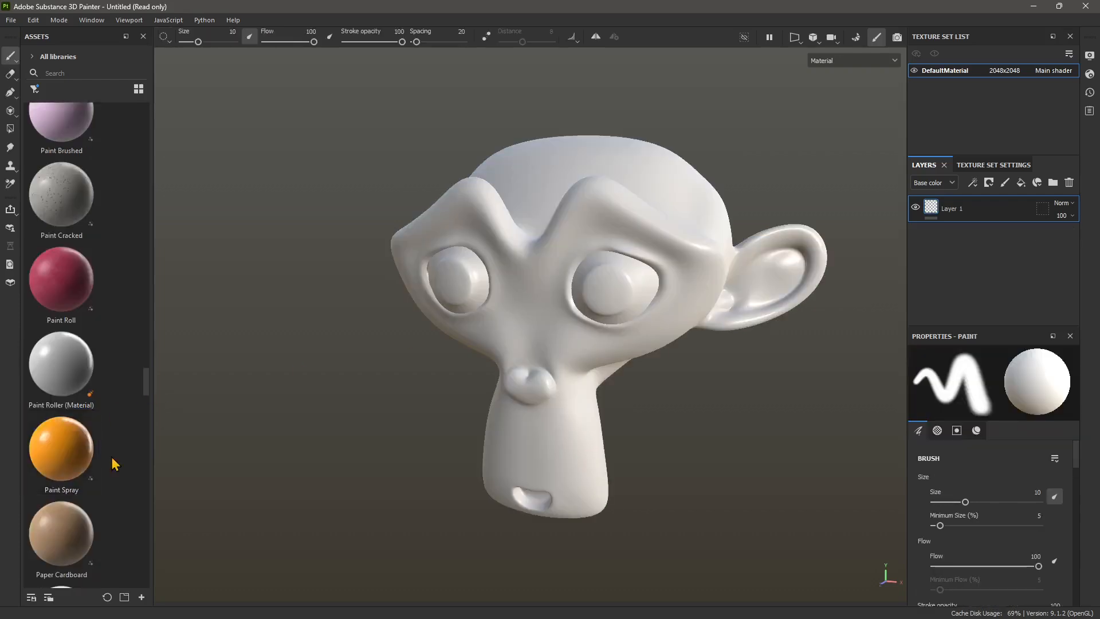
mouse_move(92, 458)
mouse_down()
mouse_move(314, 433)
mouse_move(600, 340)
mouse_up()
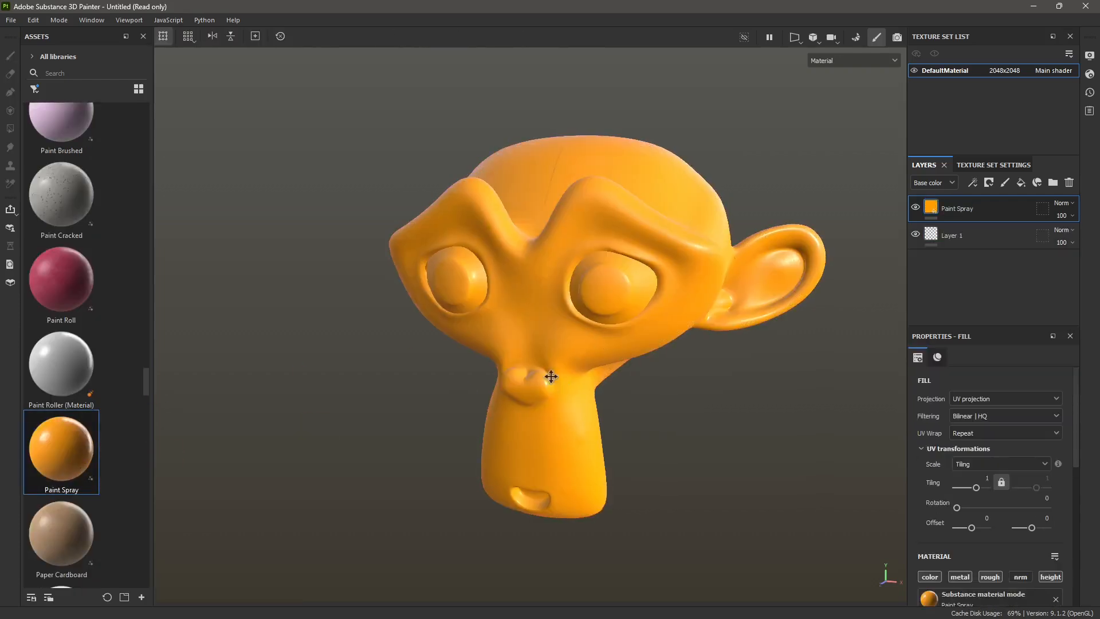
mouse_move(550, 376)
alt+mouse_down()
mouse_move(418, 359)
mouse_move(497, 380)
alt+mouse_up()
scroll(63, 403, down, 3)
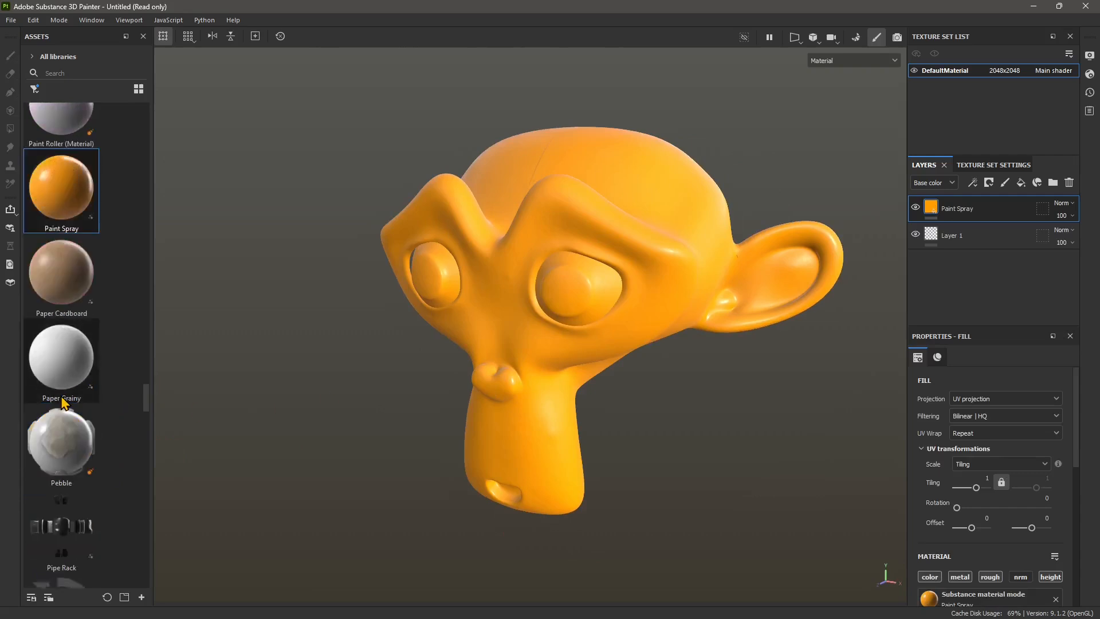
scroll(63, 403, down, 8)
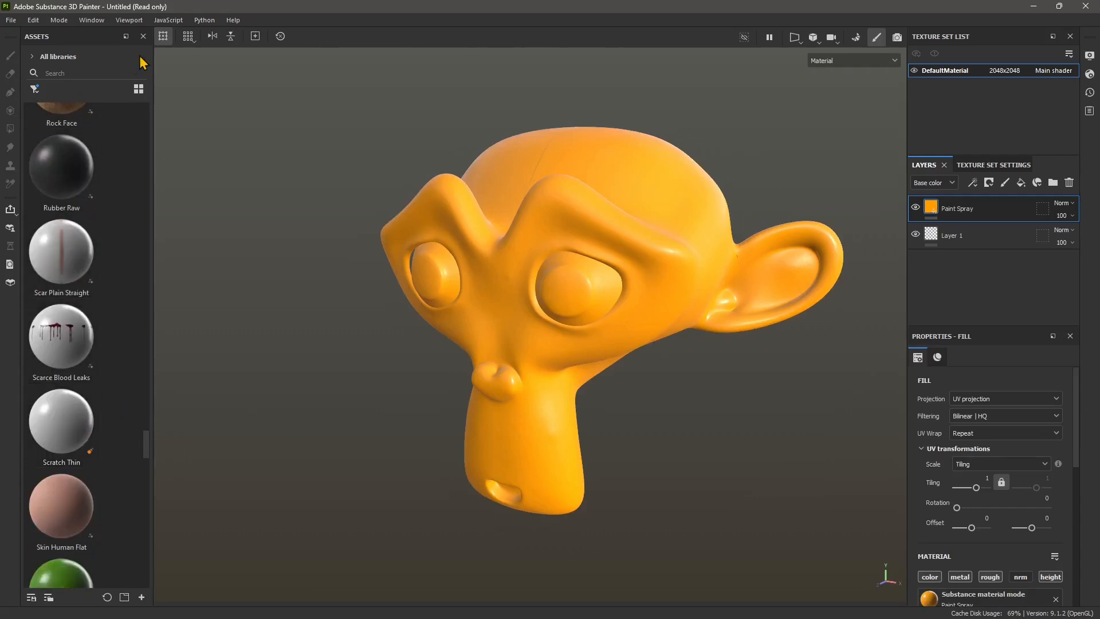
- Move Layer 1 above the Paint Spray layer and paint white diagonal strokes across the monkey's face on it
click(1035, 228)
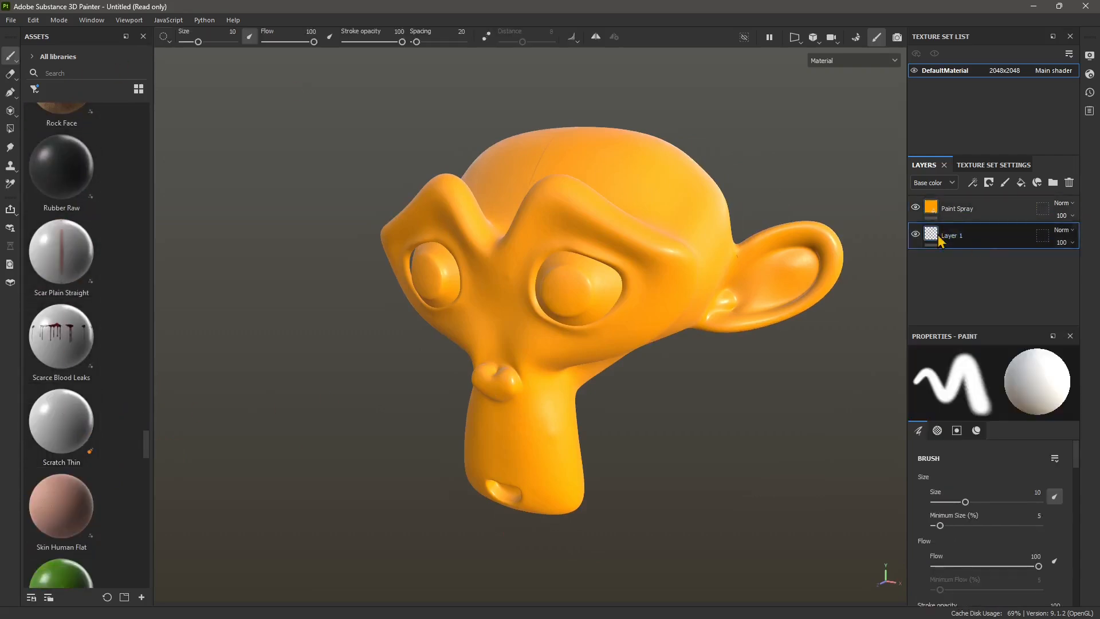
drag(953, 235, 963, 208)
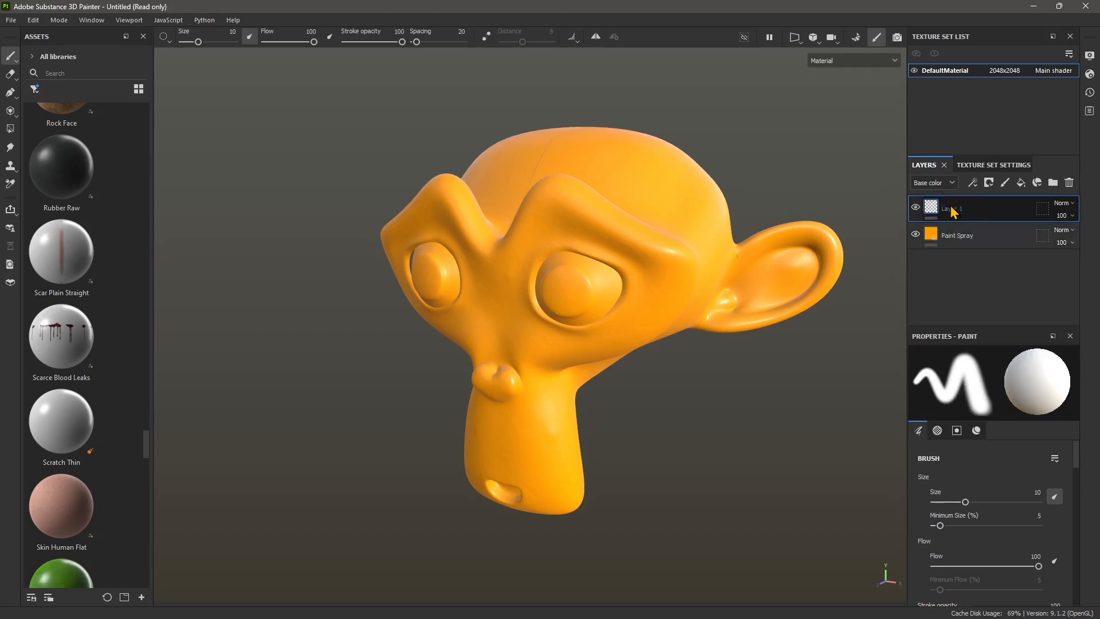
mouse_move(568, 183)
mouse_down()
mouse_move(436, 275)
mouse_move(487, 349)
mouse_move(476, 435)
mouse_move(578, 476)
mouse_move(501, 474)
mouse_move(628, 474)
mouse_move(624, 457)
mouse_move(538, 457)
mouse_move(584, 466)
mouse_up()
- Widen the assets list, choose the Gradient Hue brush and paint rainbow strokes over the monkey's skull, ear, face and snout
drag(153, 171, 204, 172)
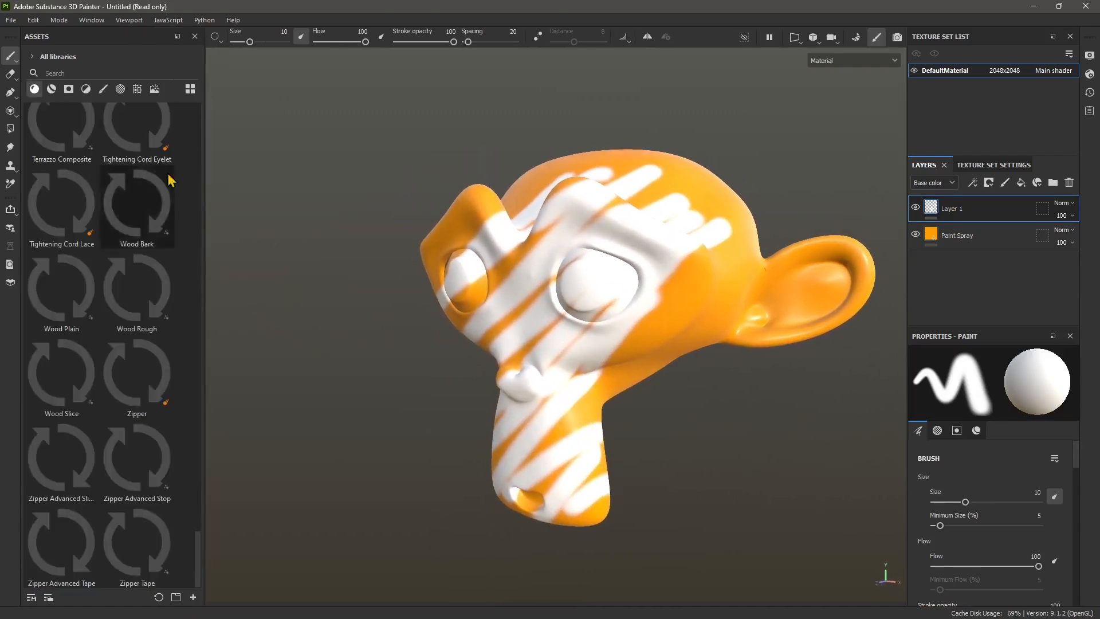
click(103, 89)
click(61, 128)
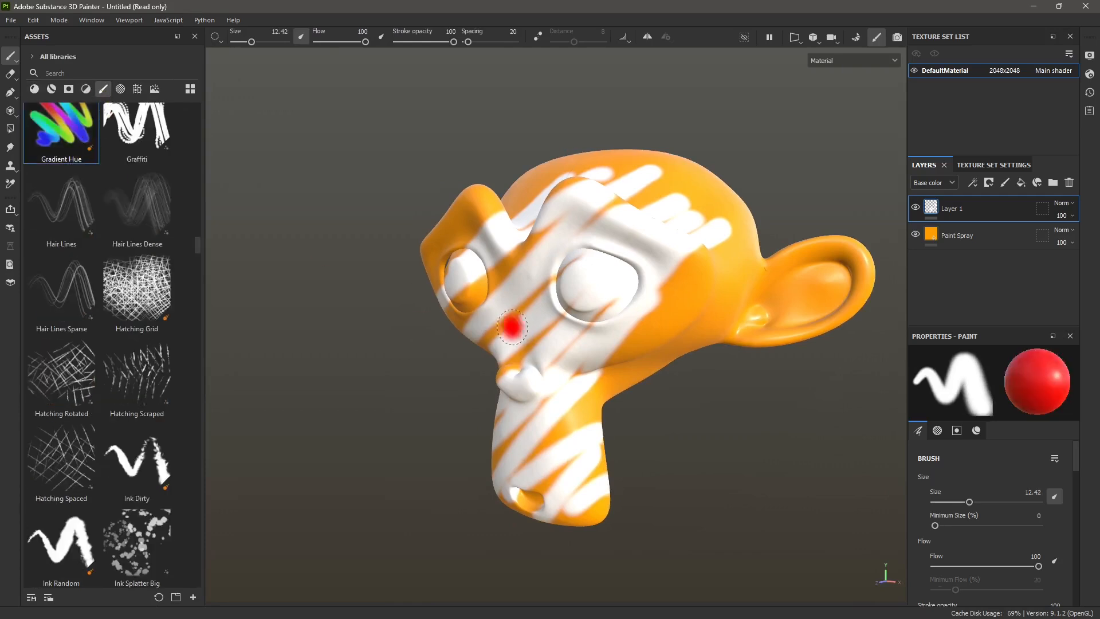
mouse_move(590, 393)
mouse_down()
mouse_move(725, 272)
mouse_move(702, 220)
mouse_move(653, 190)
mouse_move(563, 166)
mouse_move(576, 160)
mouse_up()
alt+middle_drag(577, 252, 572, 271)
alt+drag(572, 271, 571, 321)
mouse_move(642, 140)
mouse_down()
mouse_move(496, 150)
mouse_move(611, 100)
mouse_move(545, 158)
mouse_move(694, 132)
mouse_move(731, 198)
mouse_move(718, 254)
mouse_move(685, 286)
mouse_move(831, 264)
mouse_move(783, 301)
mouse_up()
alt+drag(659, 396, 651, 349)
alt+middle_drag(651, 401, 671, 329)
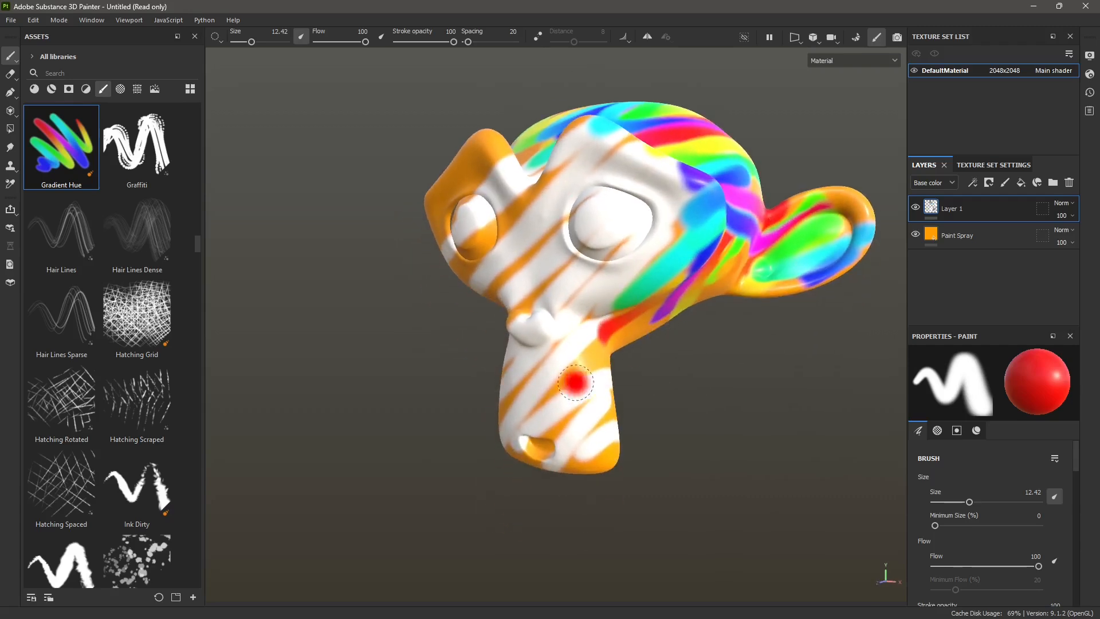
mouse_move(598, 357)
mouse_down()
mouse_move(484, 435)
mouse_move(607, 461)
mouse_move(516, 401)
mouse_move(574, 330)
mouse_move(539, 335)
mouse_move(515, 318)
mouse_move(530, 289)
mouse_move(517, 282)
mouse_up()
mouse_move(443, 243)
mouse_down()
mouse_move(461, 172)
mouse_move(492, 166)
mouse_move(533, 206)
mouse_move(583, 228)
mouse_move(630, 292)
mouse_up()
- Paint dark red patches on the monkey's nose, mouth and one eye with the Gouache Dense brush
scroll(132, 142, up, 5)
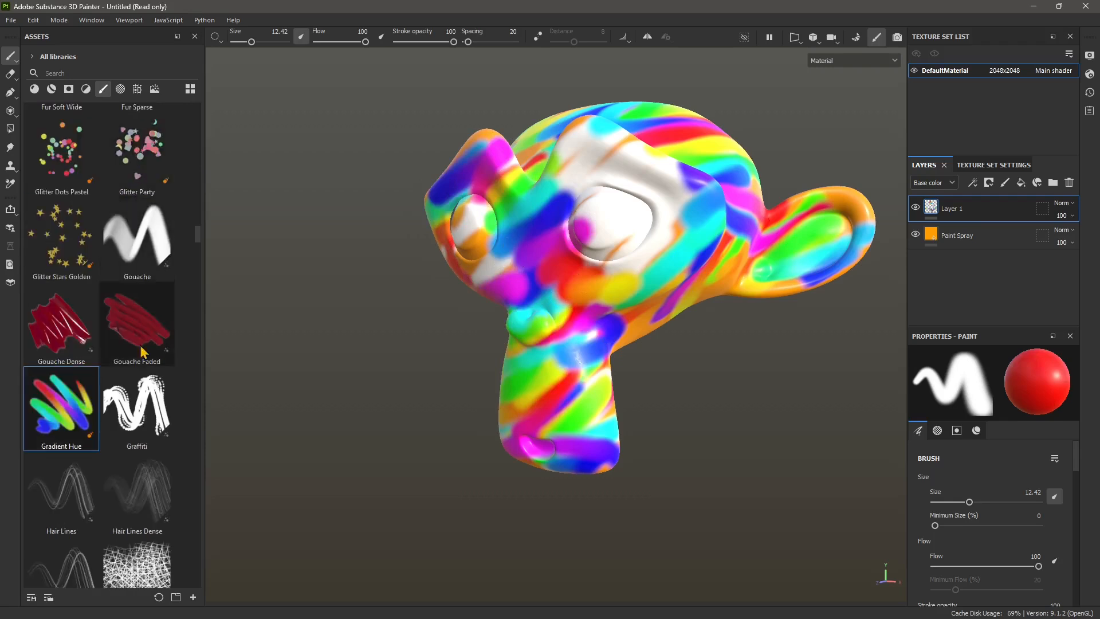
click(58, 327)
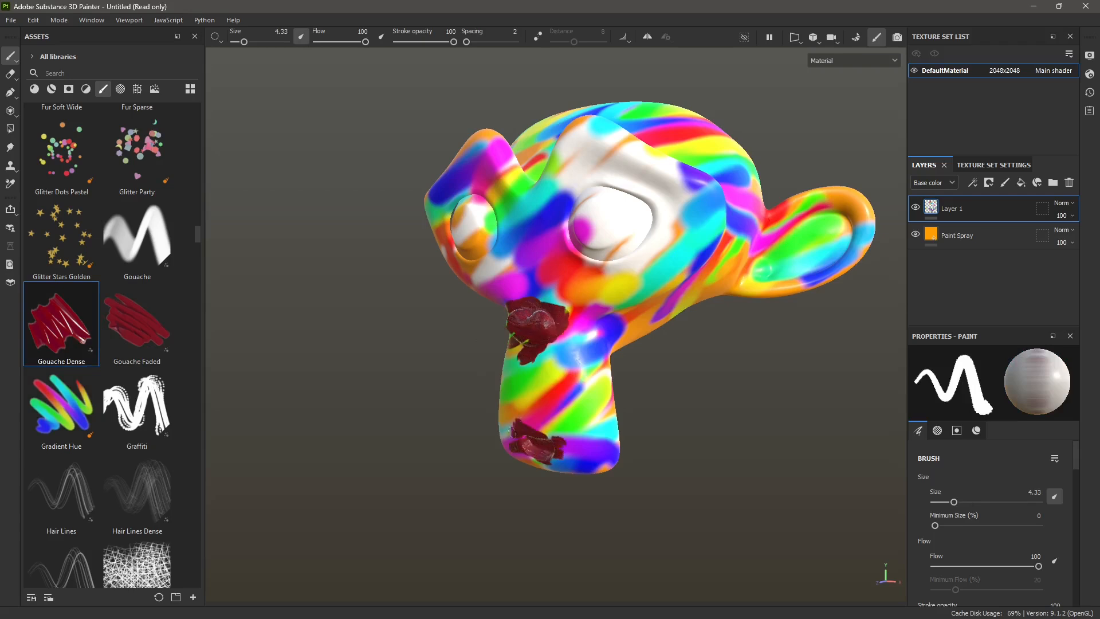
drag(615, 245, 611, 205)
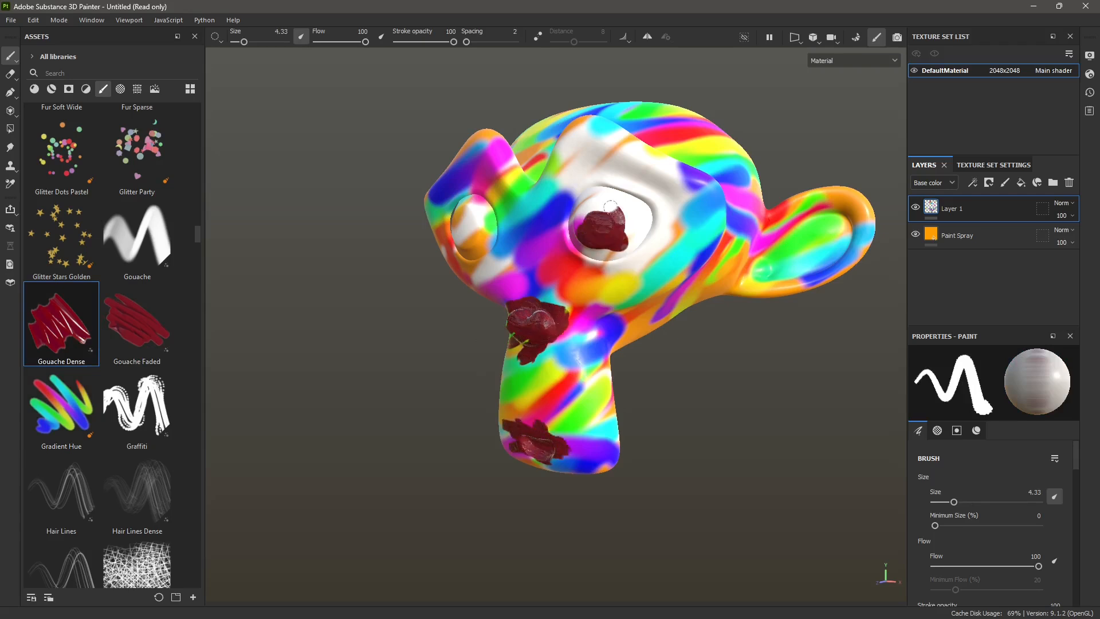
- Enlarge the brush size to 12.3 and cover both of the monkey's eyes with Gouache Dense paint
drag(243, 42, 251, 41)
drag(473, 215, 450, 232)
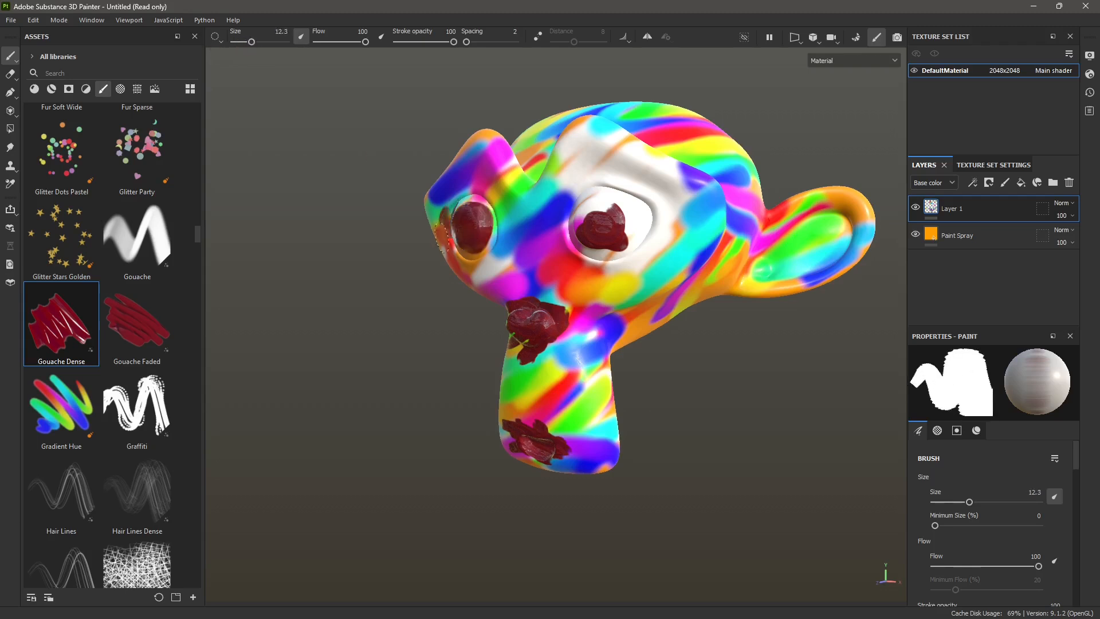
drag(601, 234, 604, 225)
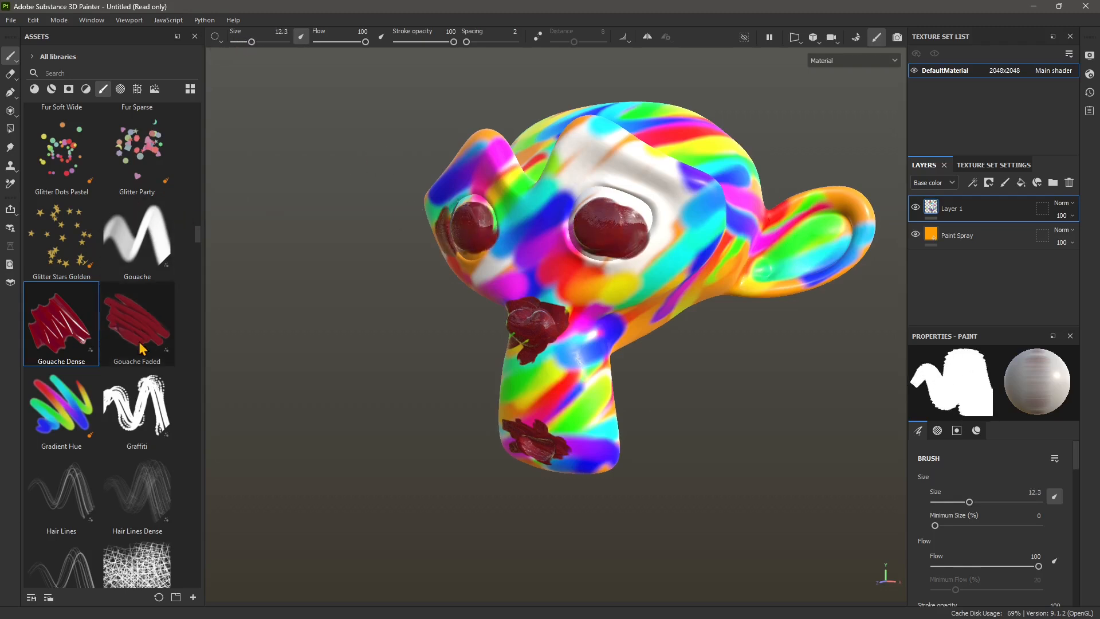
- Scatter Glitter Stars Golden over the snout, cheek and brow, and Glitter Dots Pastel over the forehead and top of the head
click(61, 238)
mouse_move(504, 356)
mouse_down()
mouse_move(590, 344)
mouse_move(676, 171)
mouse_up()
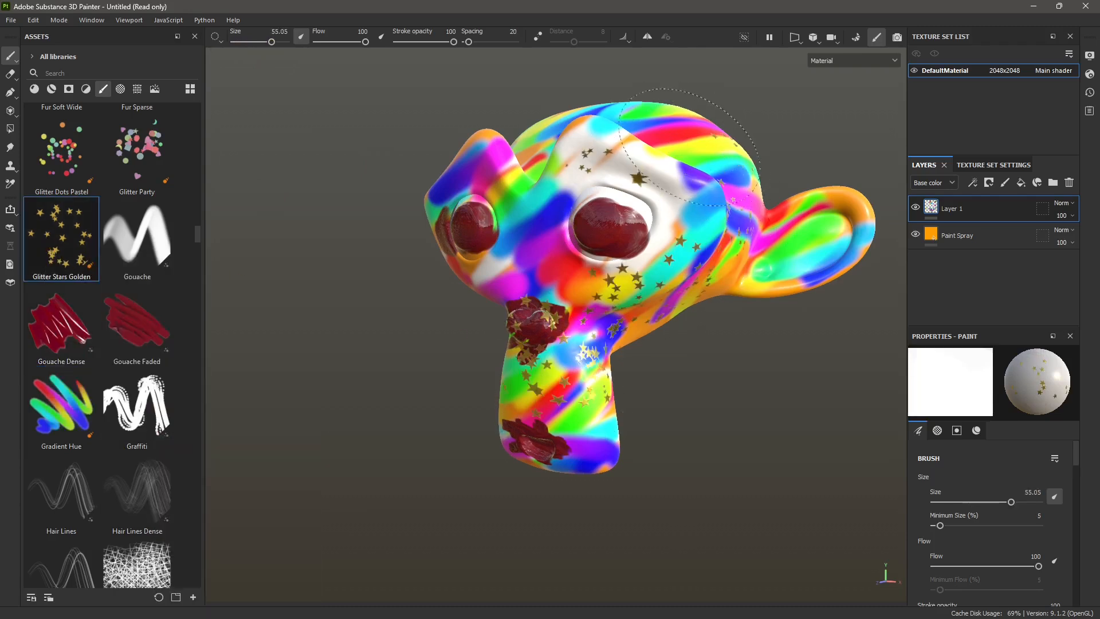
click(61, 152)
drag(550, 258, 568, 135)
alt+drag(479, 378, 519, 438)
scroll(569, 324, up, 4)
scroll(569, 324, down, 4)
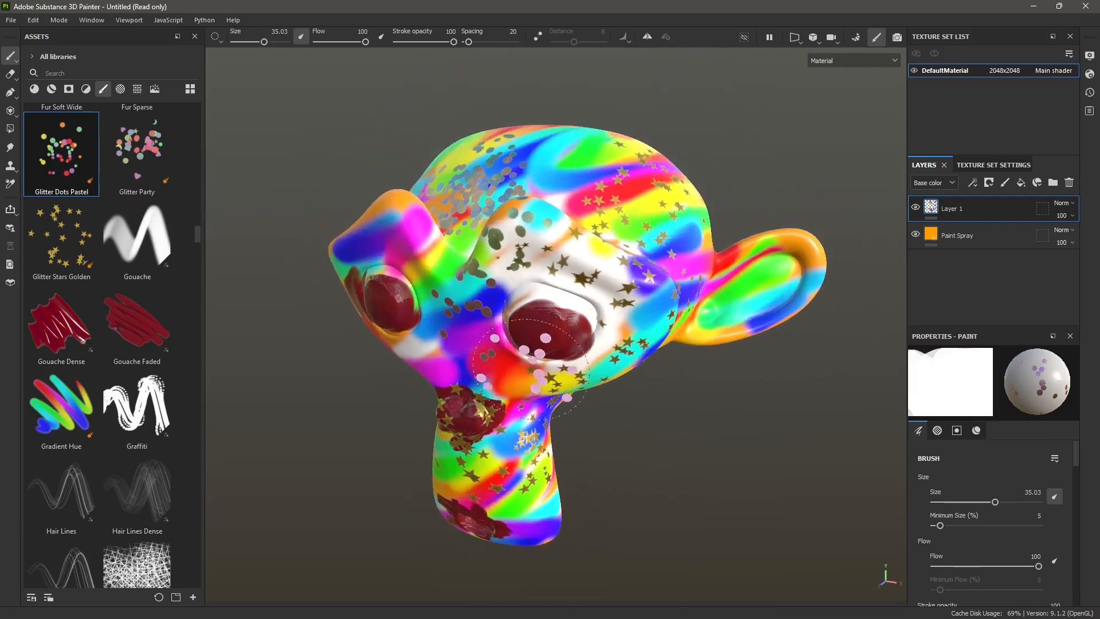
alt+drag(608, 442, 568, 431)
- Add Glitter Party brush strokes to the monkey head and look for another brush
click(137, 153)
alt+drag(676, 309, 659, 358)
scroll(137, 170, up, 3)
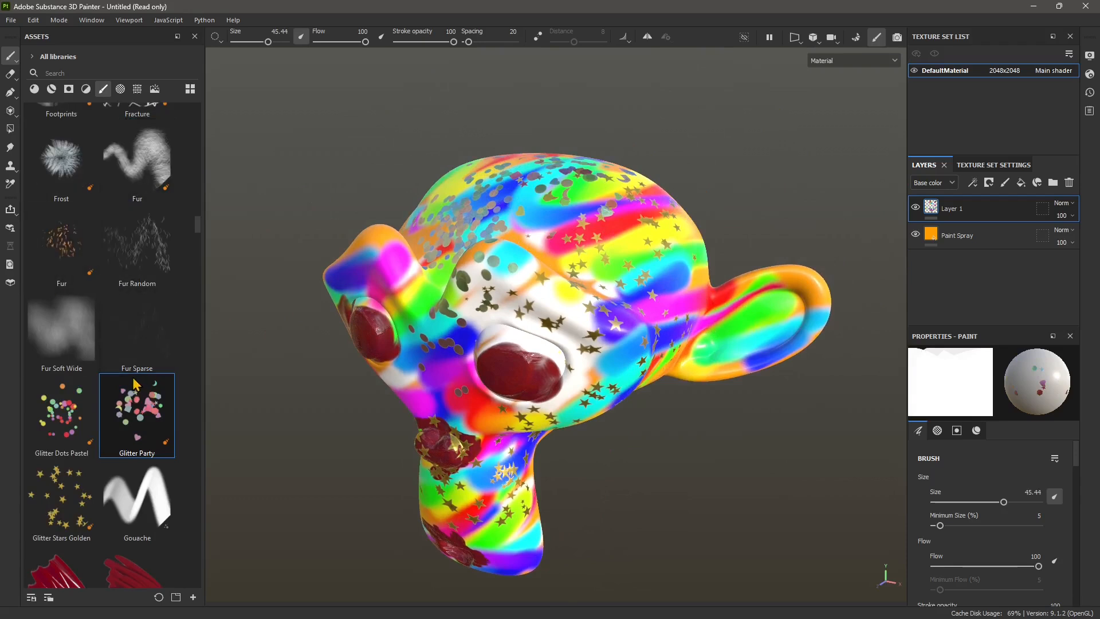
- Paint fur texture inside the monkey's large ear with the Fur brush
scroll(138, 383, down, 3)
scroll(139, 378, up, 3)
click(137, 160)
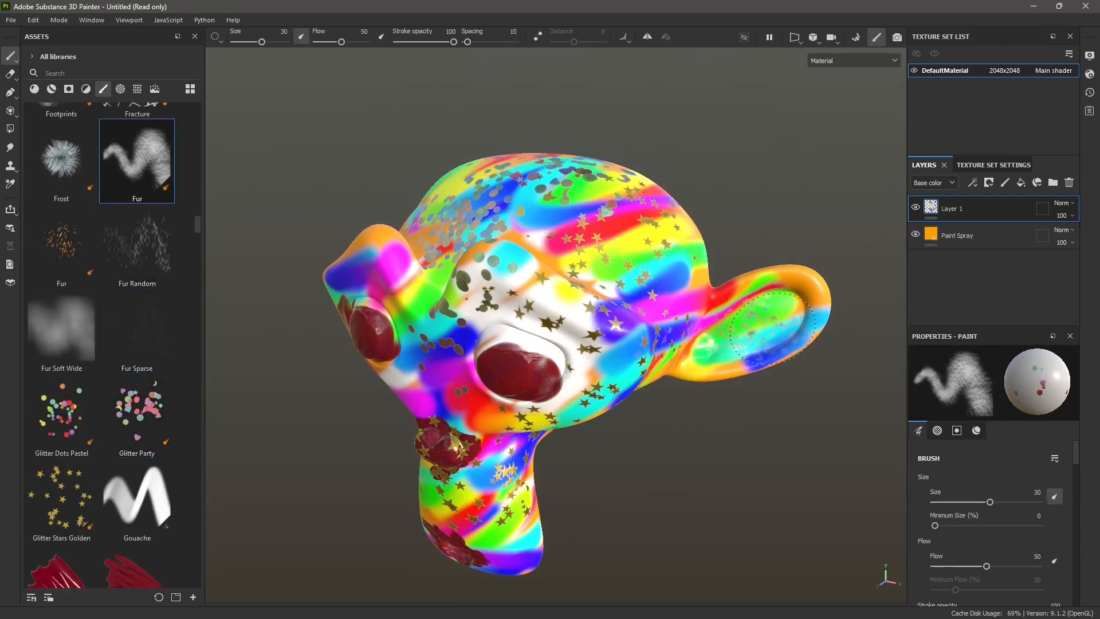
- Paint with the Frost brush across the forehead, enlarging its size to 43.41 to cover the top of the head
click(60, 167)
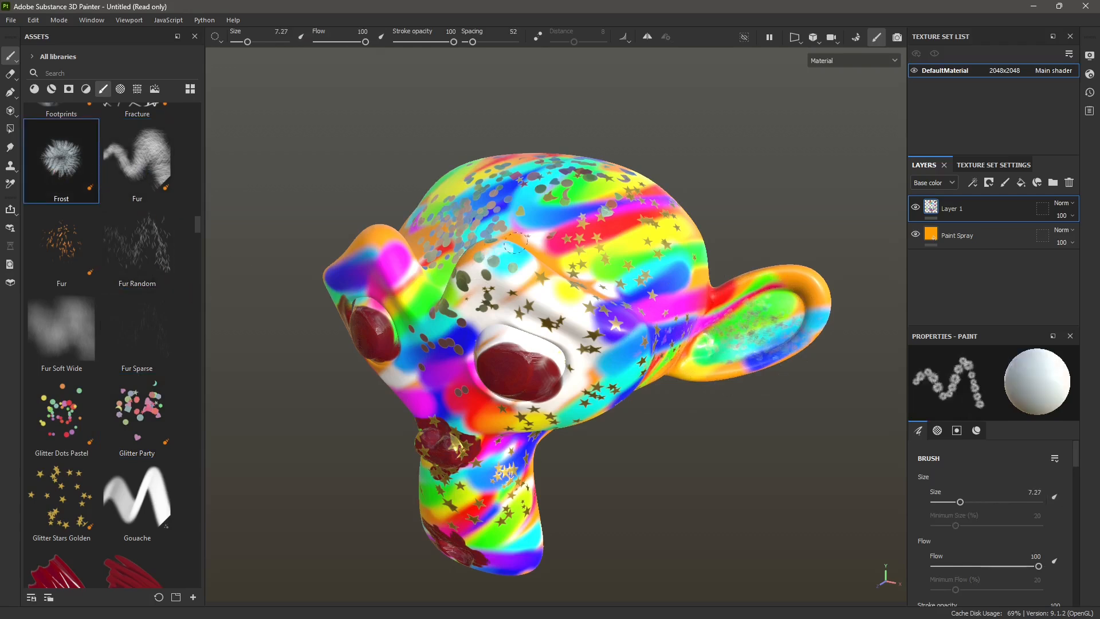
drag(589, 258, 666, 268)
drag(248, 41, 267, 42)
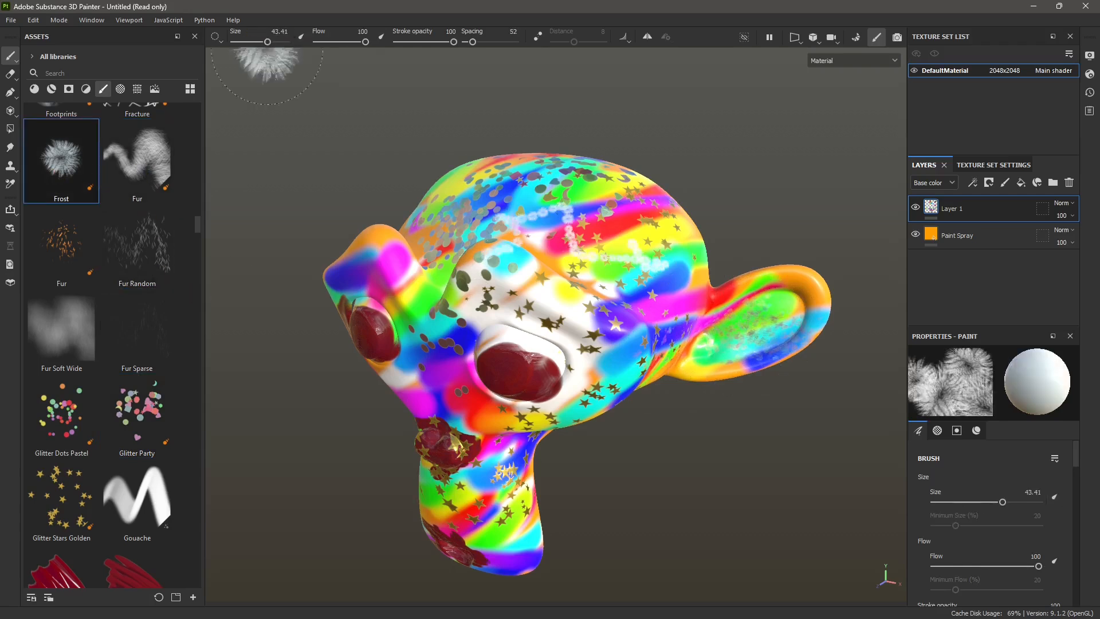
mouse_move(611, 228)
mouse_down()
mouse_move(561, 220)
mouse_move(576, 246)
mouse_move(522, 187)
mouse_move(548, 174)
mouse_move(299, 321)
mouse_up()
- Find the Nail brush in the brush library and scatter small nails over the brow beside the far ear
scroll(94, 261, up, 5)
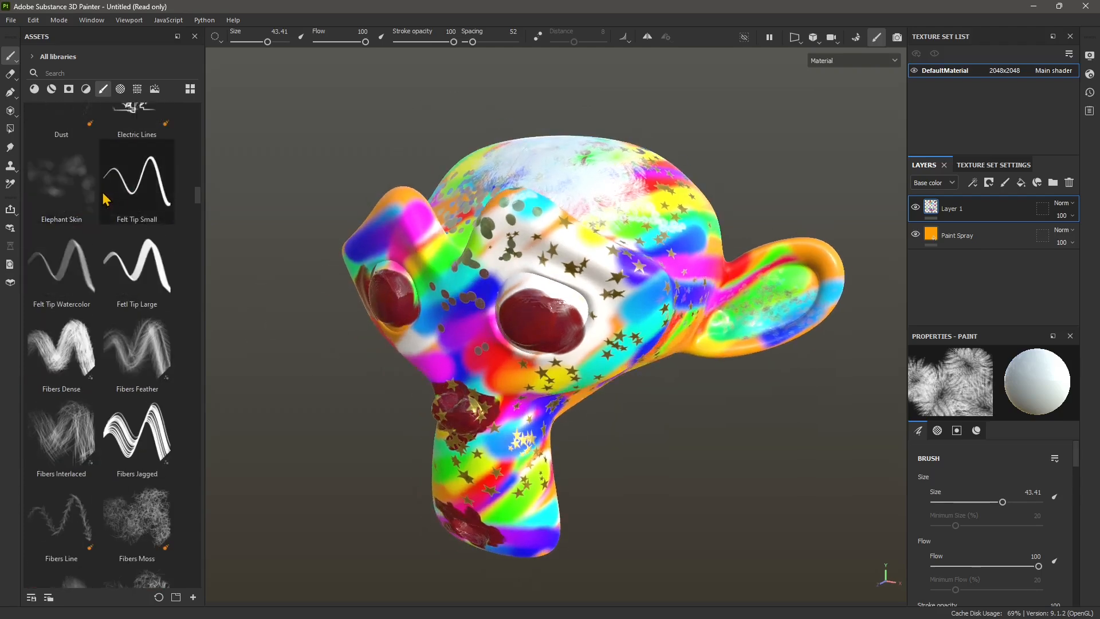
scroll(95, 261, down, 10)
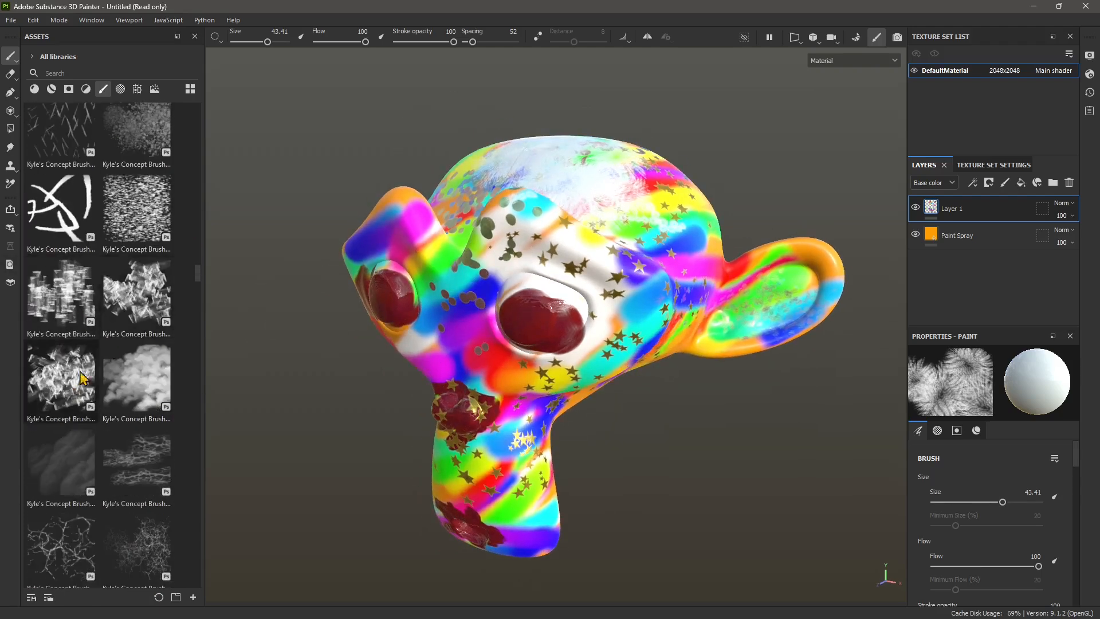
scroll(131, 472, down, 3)
scroll(144, 470, down, 5)
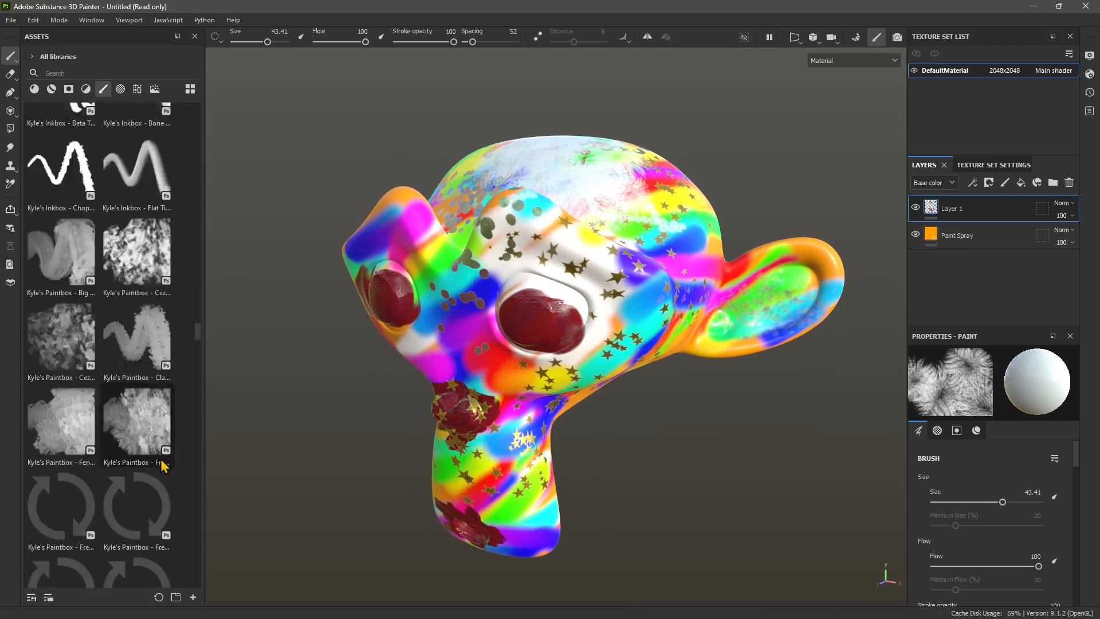
scroll(152, 473, down, 8)
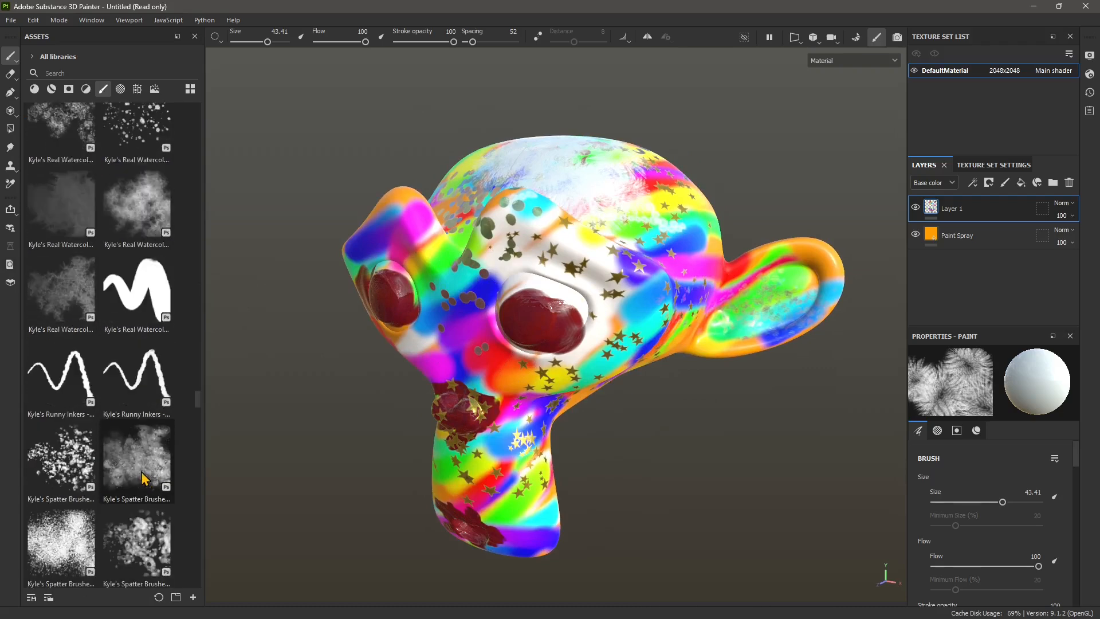
scroll(143, 478, down, 8)
click(137, 263)
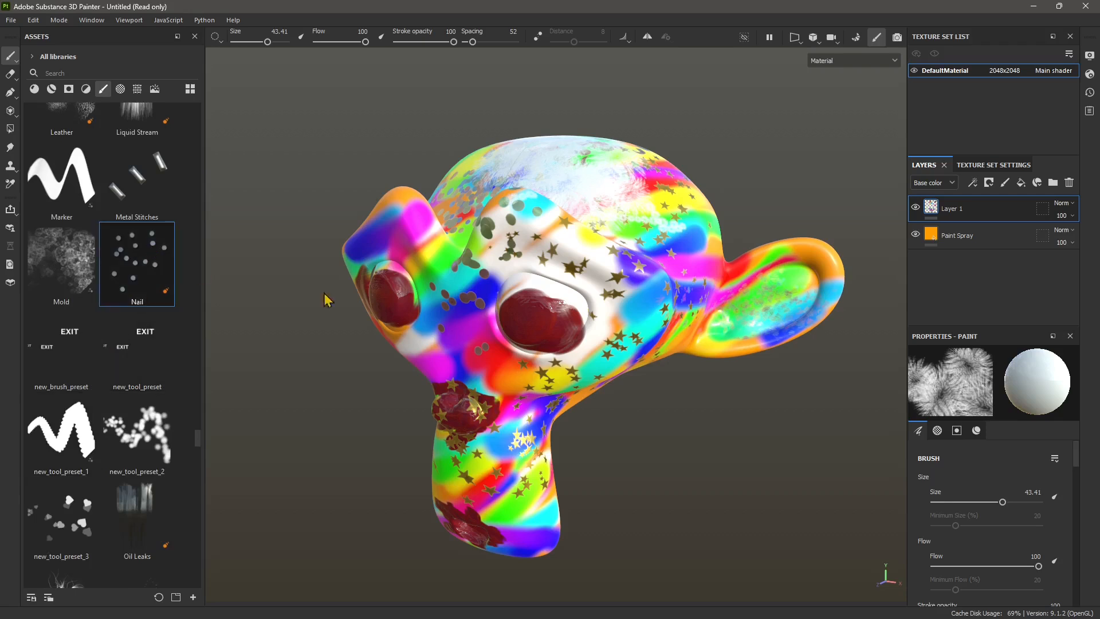
drag(400, 231, 453, 250)
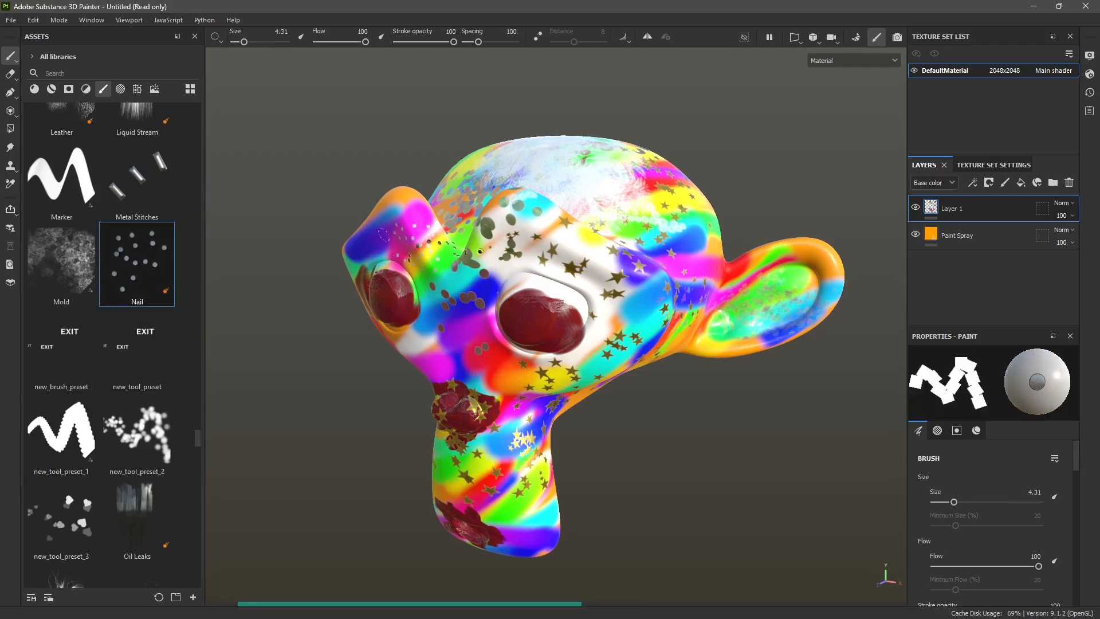
- Set the Nail brush size to 43.41 and place large nail heads on the monkey's chin and jaw
alt+middle_drag(453, 464, 456, 438)
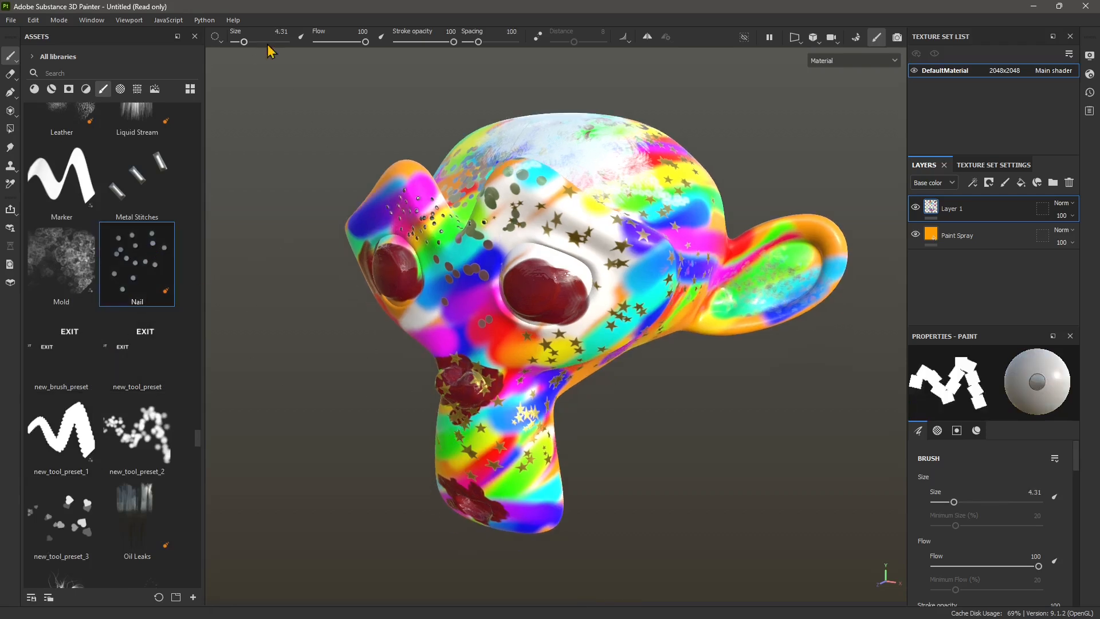
drag(244, 41, 267, 41)
mouse_move(530, 393)
mouse_down()
mouse_move(488, 457)
mouse_move(462, 435)
mouse_move(475, 427)
mouse_up()
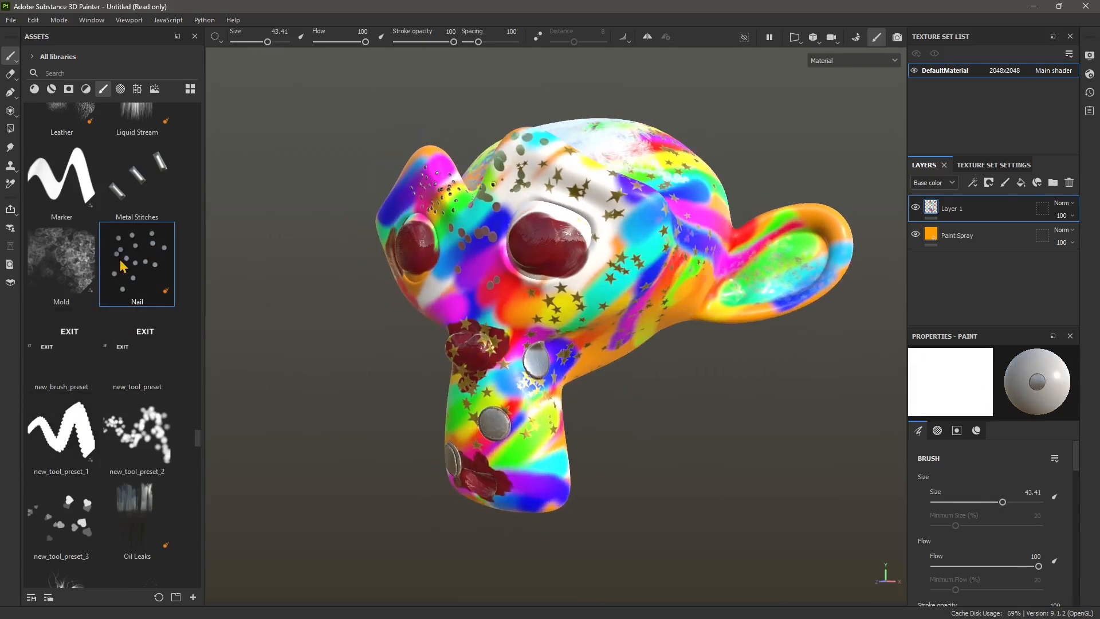
- Find the Screw Bolt brush and place bolts on the monkey's temple, cheek and chin
scroll(117, 436, down, 5)
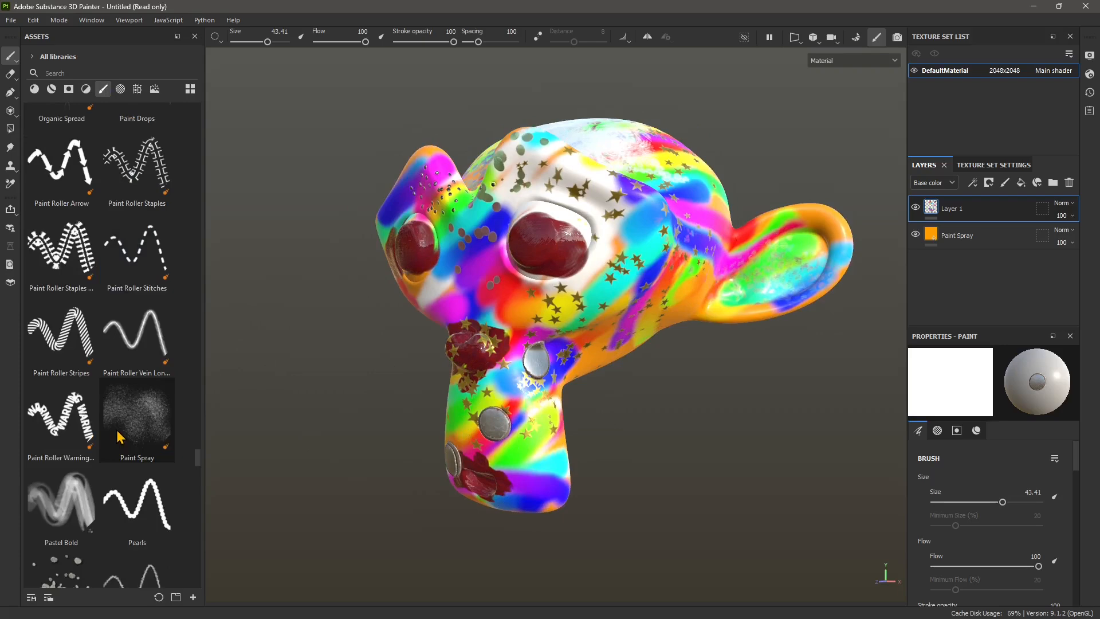
scroll(117, 437, down, 12)
scroll(119, 427, up, 4)
click(71, 468)
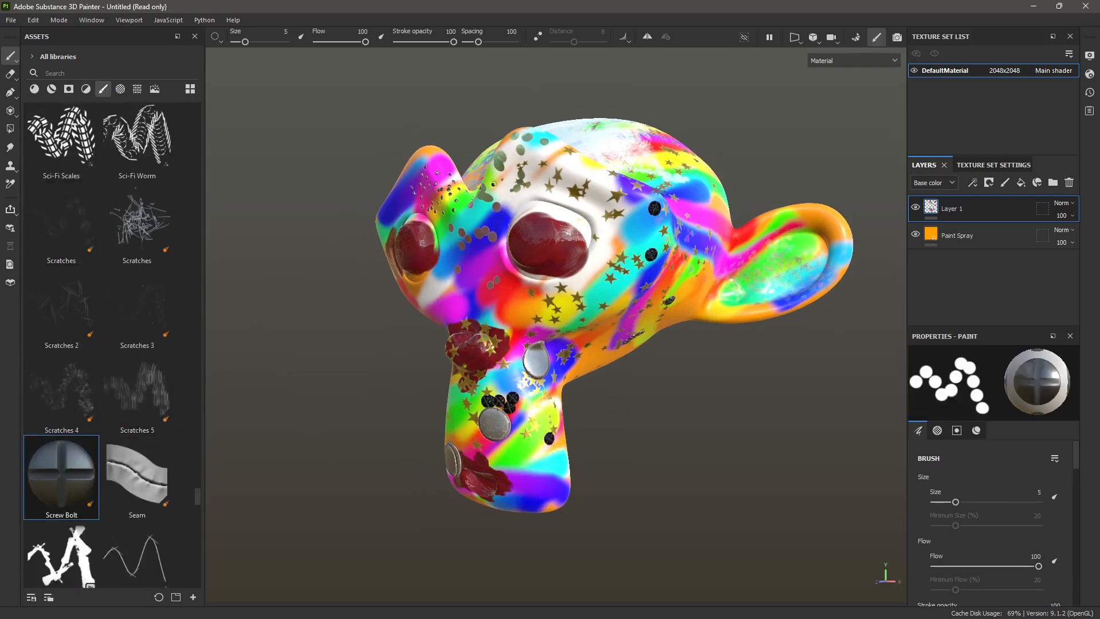
click(566, 306)
- Draw a Stitches 4 seam from below the eye down to the chin and a Stitches Complex seam across the chin
scroll(184, 484, down, 10)
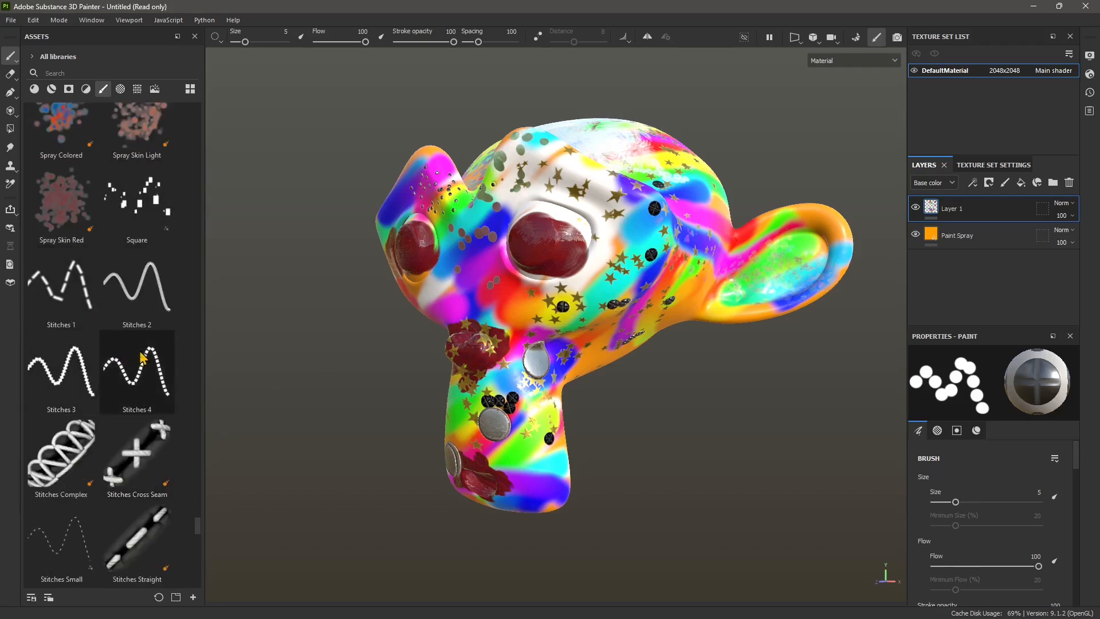
click(137, 373)
click(61, 455)
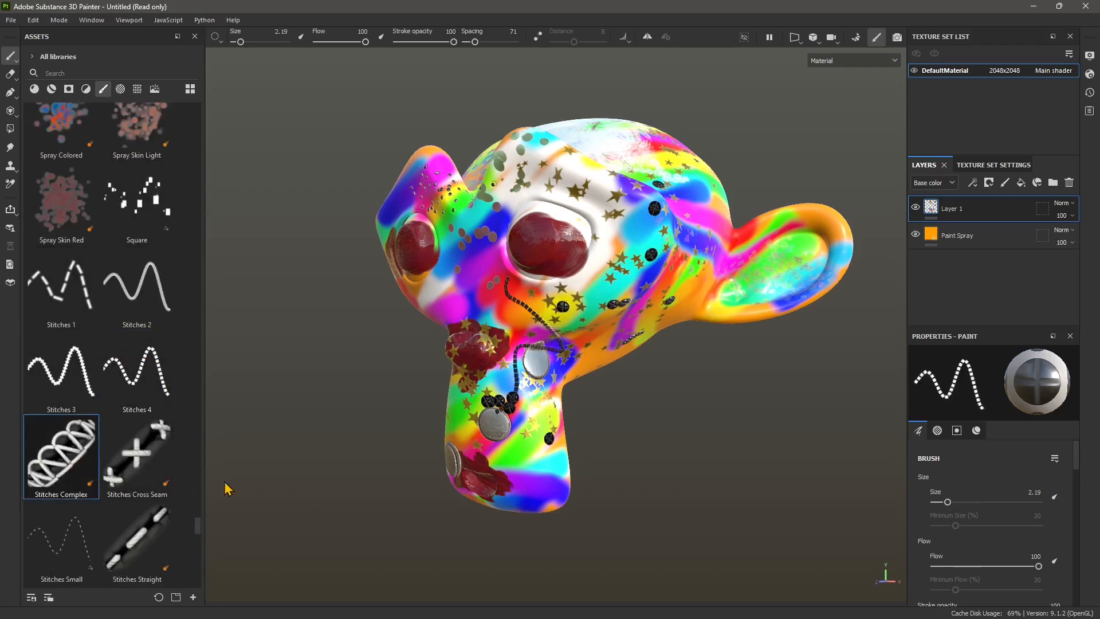
drag(533, 442, 487, 476)
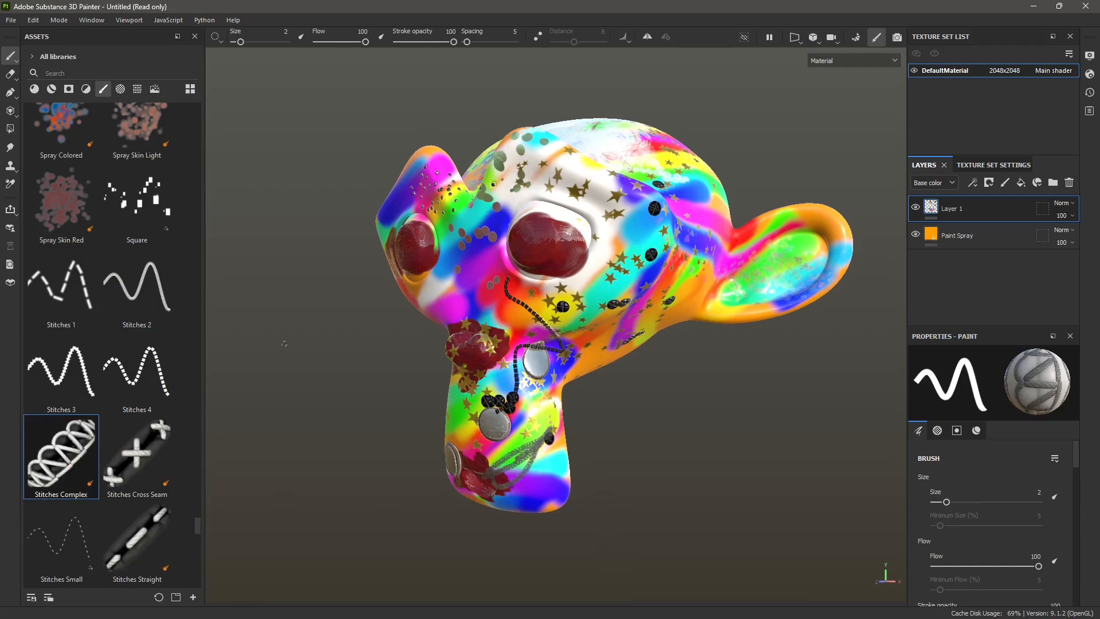
- Set the Stitches Cross Seam brush to size 25.48 and stitch a seam from the jaw up to the temple
scroll(79, 396, down, 2)
scroll(125, 299, up, 1)
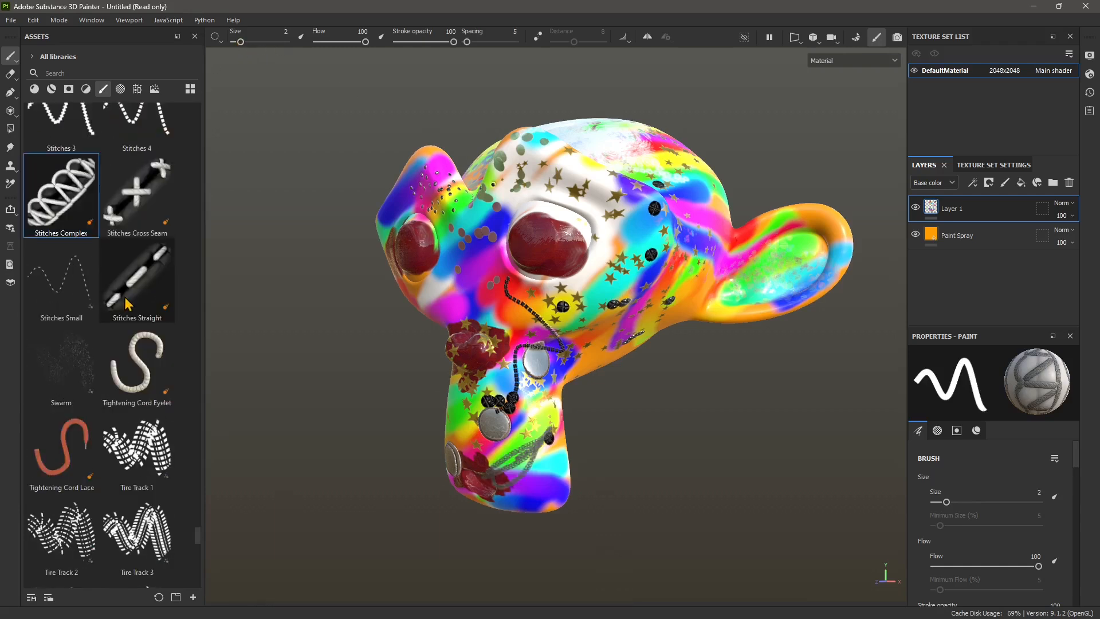
click(143, 204)
drag(241, 42, 260, 42)
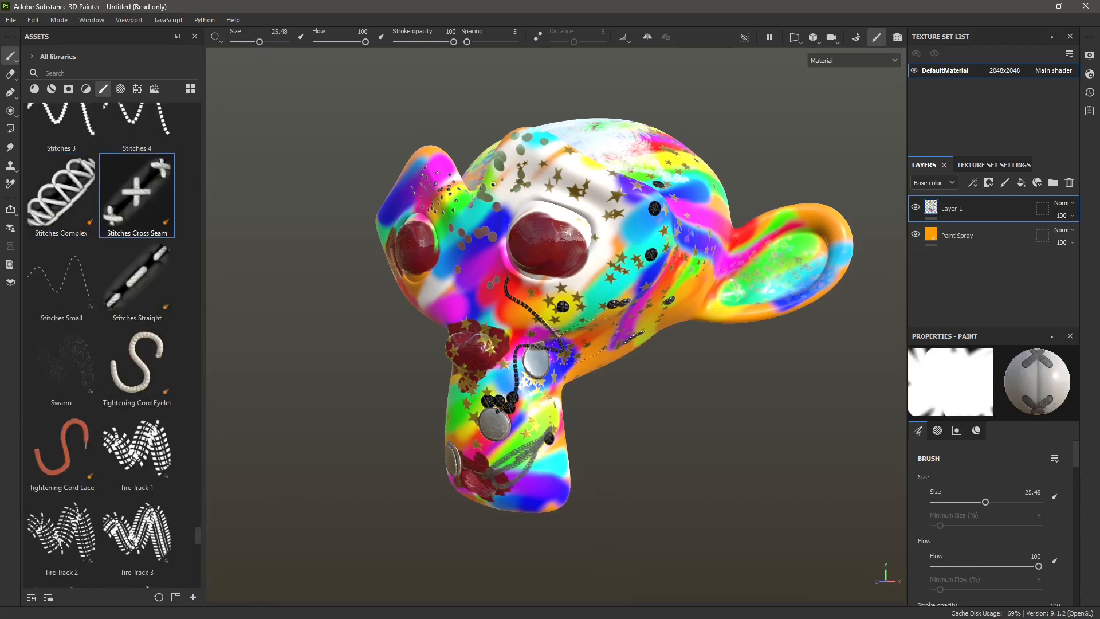
mouse_move(663, 303)
mouse_down()
mouse_move(695, 261)
mouse_move(629, 196)
mouse_up()
alt+middle_drag(604, 410, 586, 437)
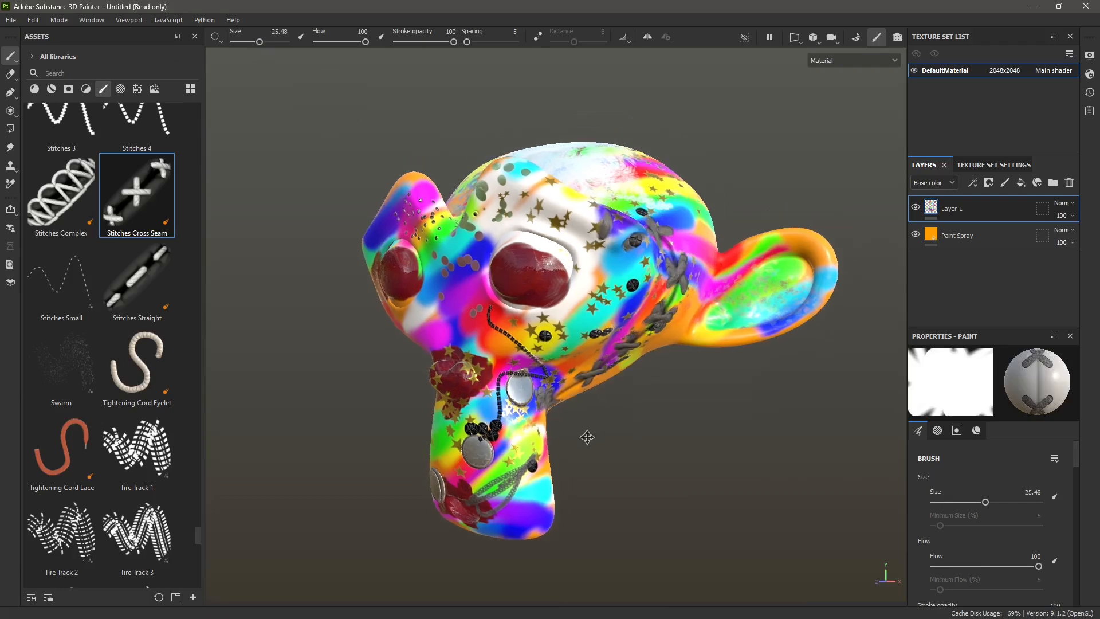
mouse_move(587, 438)
alt+mouse_down()
mouse_move(577, 453)
mouse_move(380, 408)
alt+mouse_up()
- Find the Zipper Advanced Tape brush and run a zipper from the top of the head down past the far eye
scroll(103, 395, down, 8)
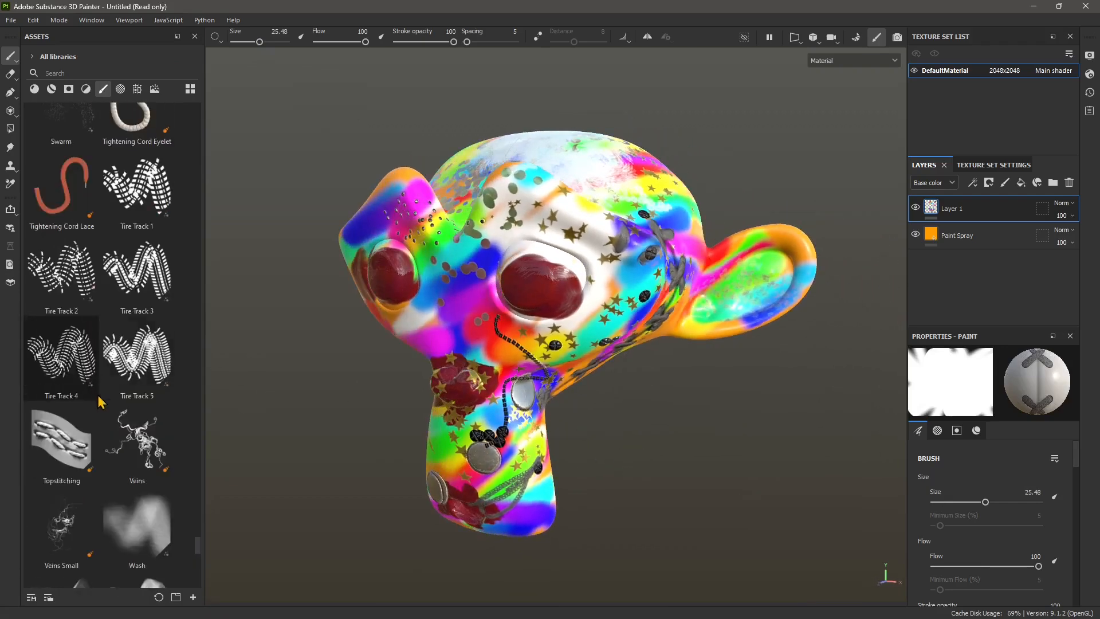
scroll(116, 416, down, 5)
click(115, 487)
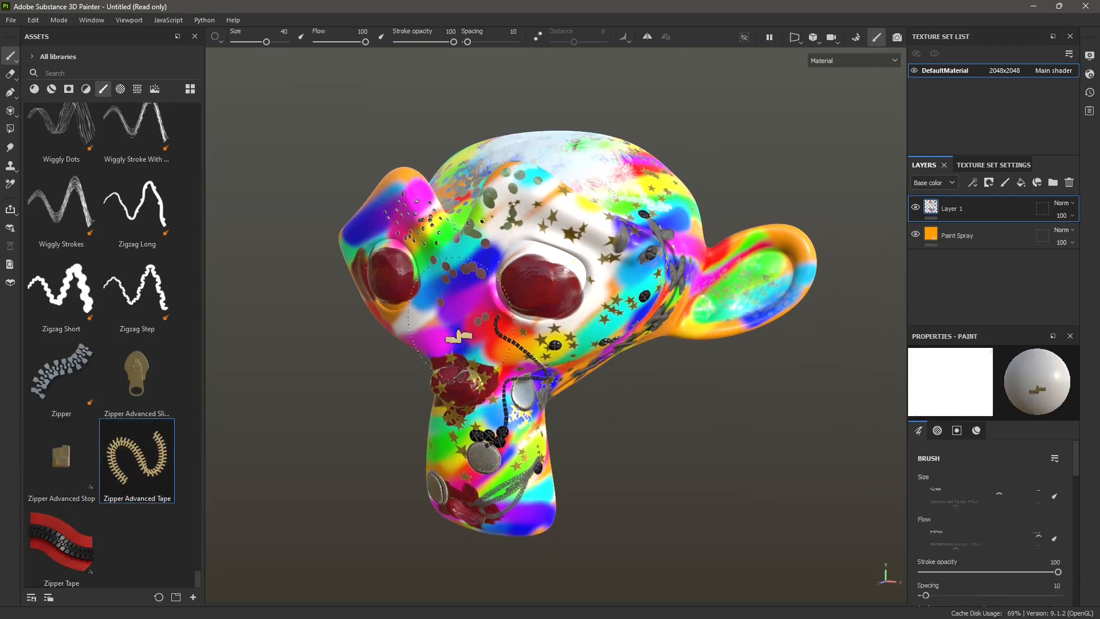
mouse_move(479, 166)
mouse_down()
mouse_move(418, 241)
mouse_move(404, 352)
mouse_up()
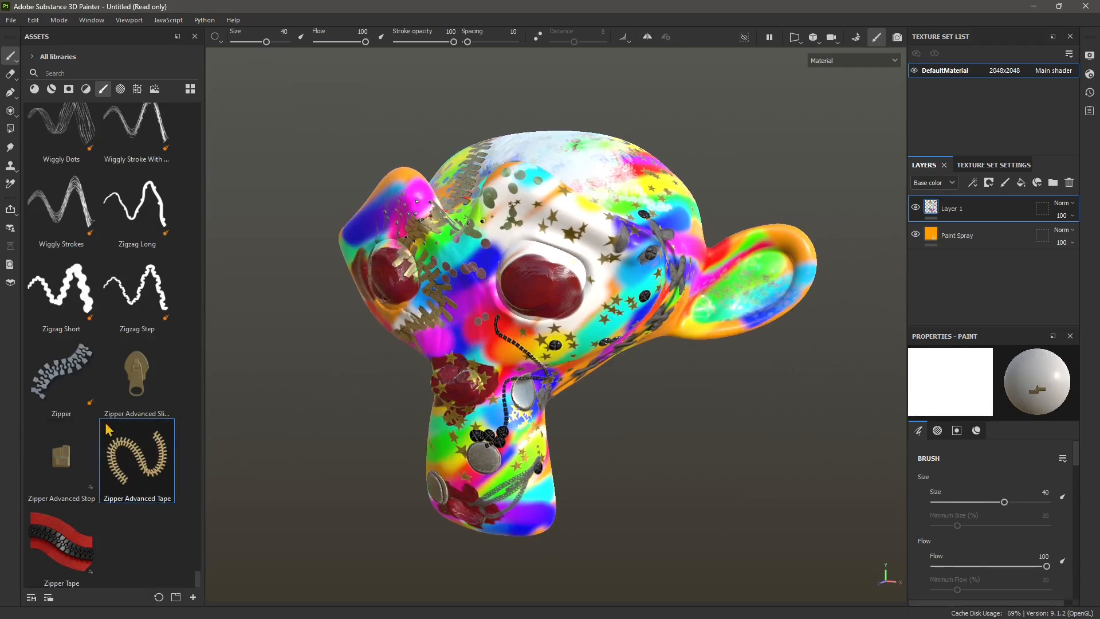
- Try the Zipper Tape brush, return to regular painting, load the Broken Glass brush and set its size to 5.28
click(87, 549)
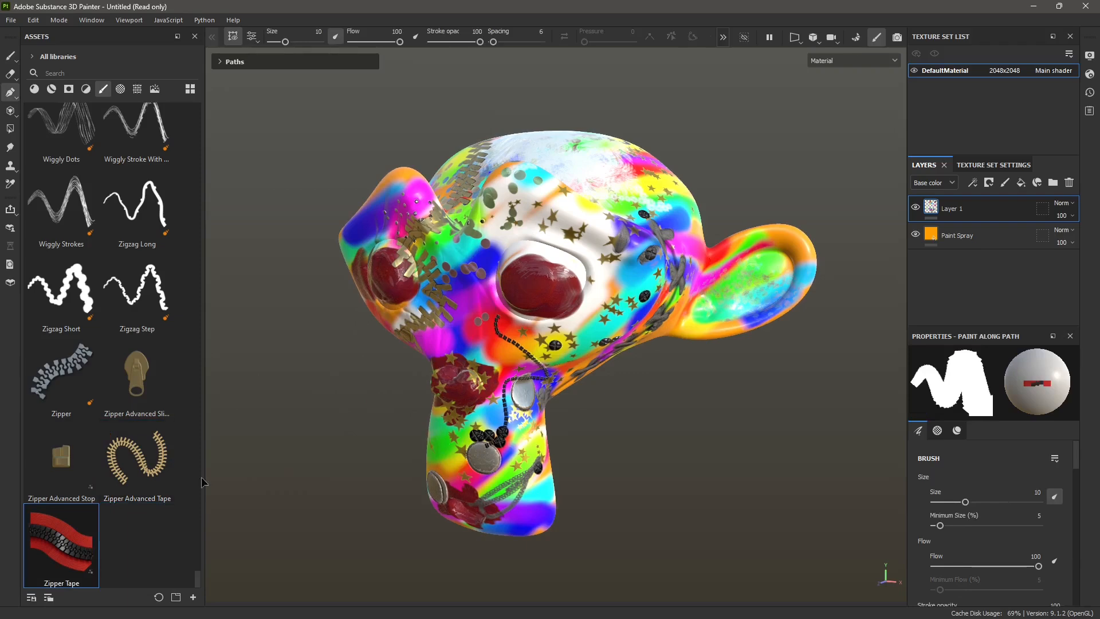
scroll(86, 452, up, 15)
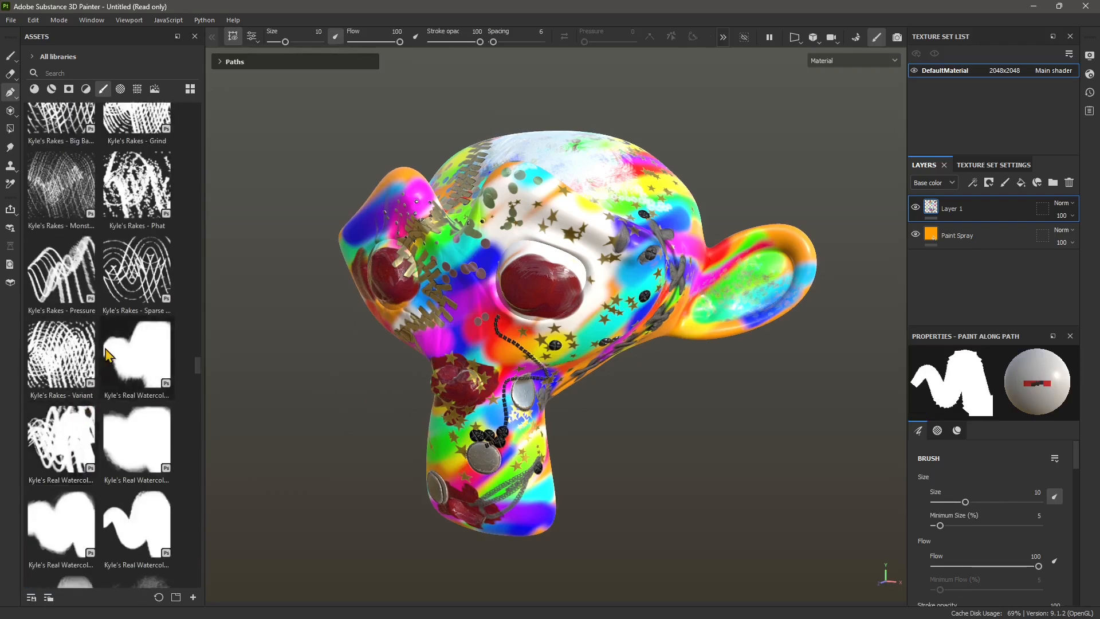
scroll(105, 348, up, 5)
mouse_move(196, 343)
mouse_down()
mouse_move(218, 133)
mouse_move(197, 214)
mouse_move(202, 143)
mouse_up()
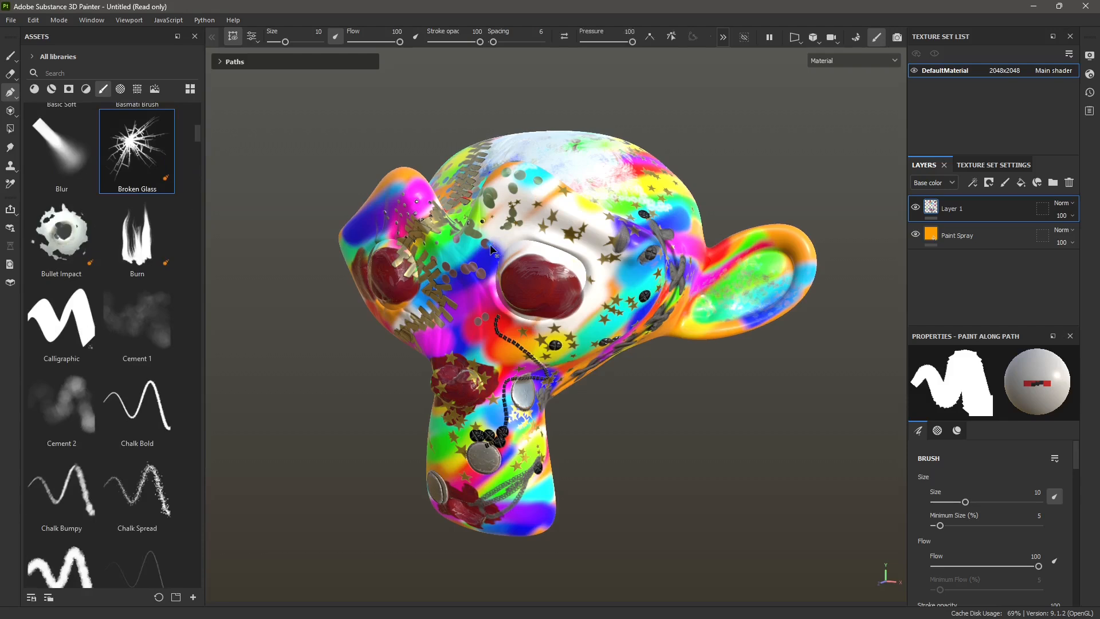
click(11, 56)
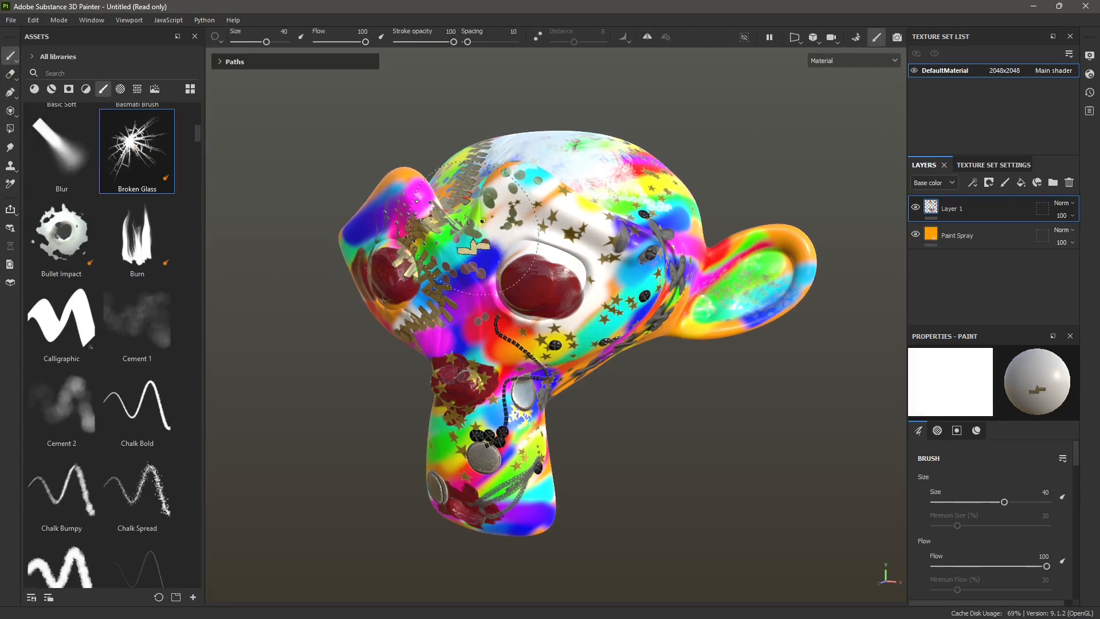
click(143, 131)
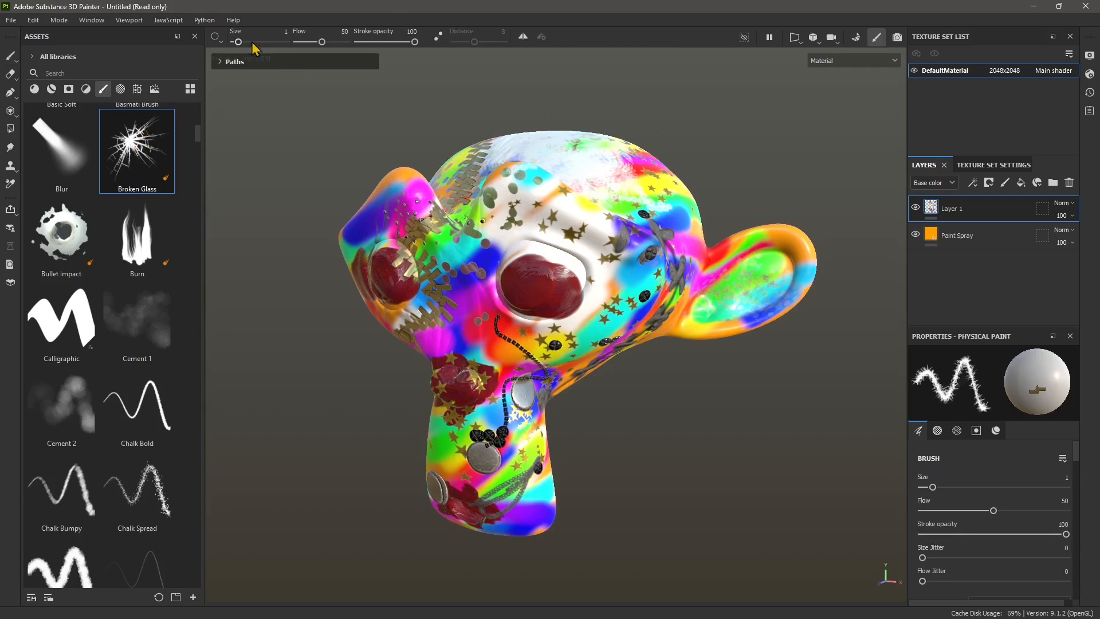
drag(238, 42, 245, 42)
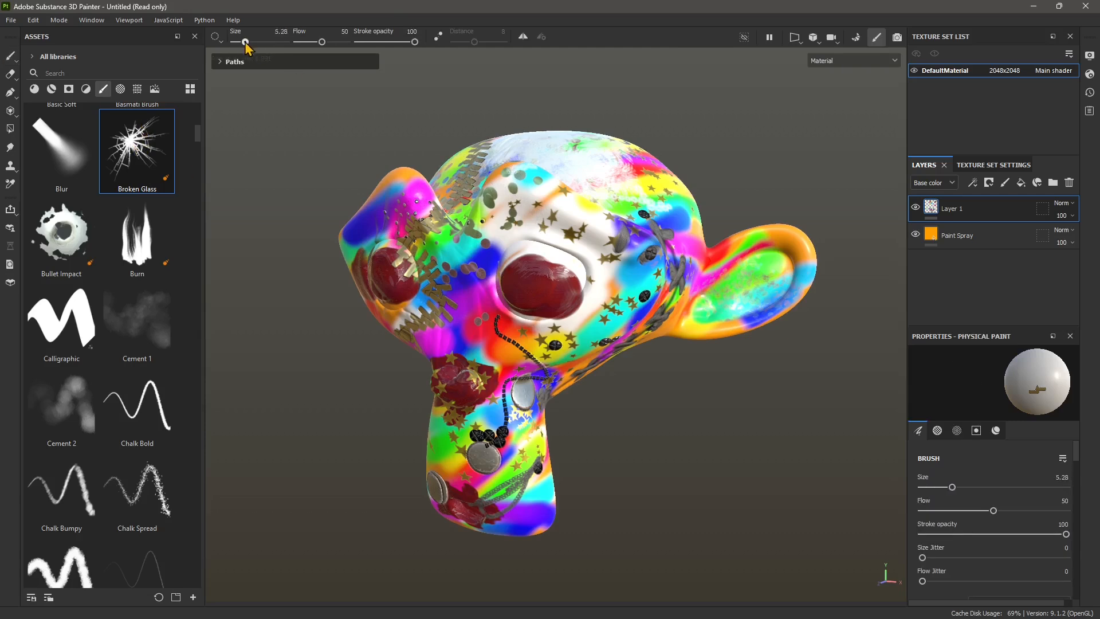
- Add a new paint layer, then apply Broken Glass cracks to the forehead and nose and Autumn Leaves to the chin
click(1004, 184)
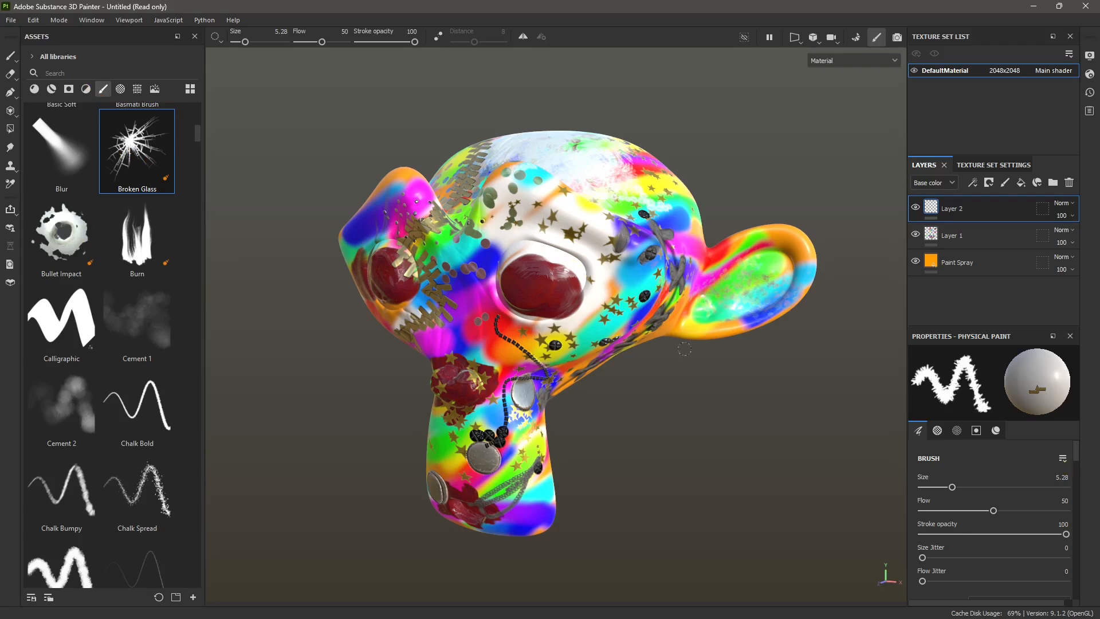
scroll(978, 525, down, 5)
scroll(964, 528, up, 5)
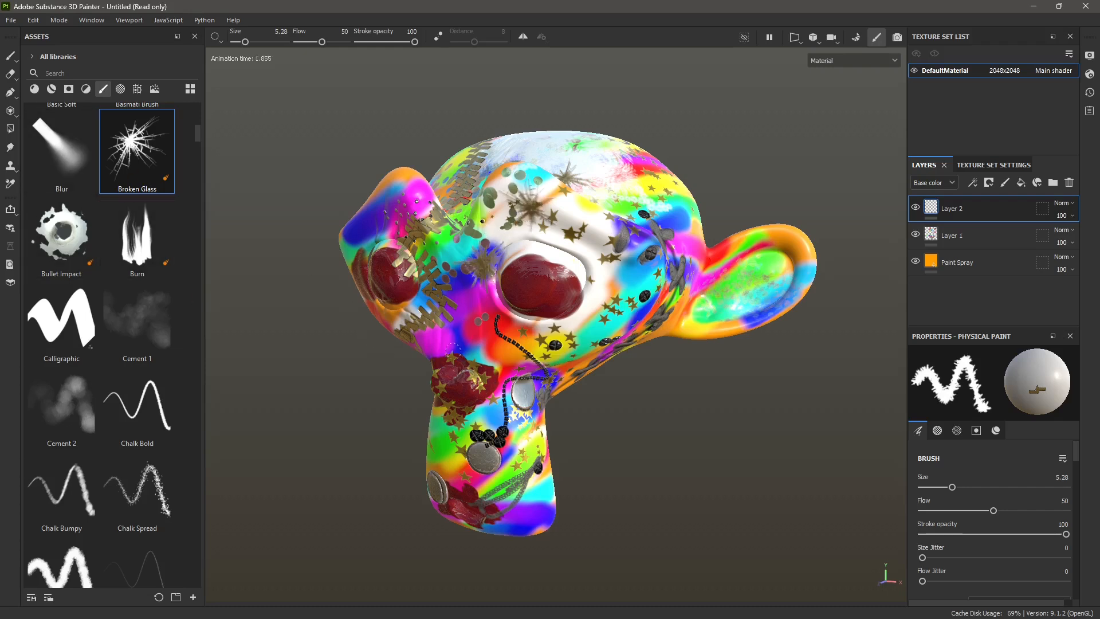
scroll(140, 326, up, 6)
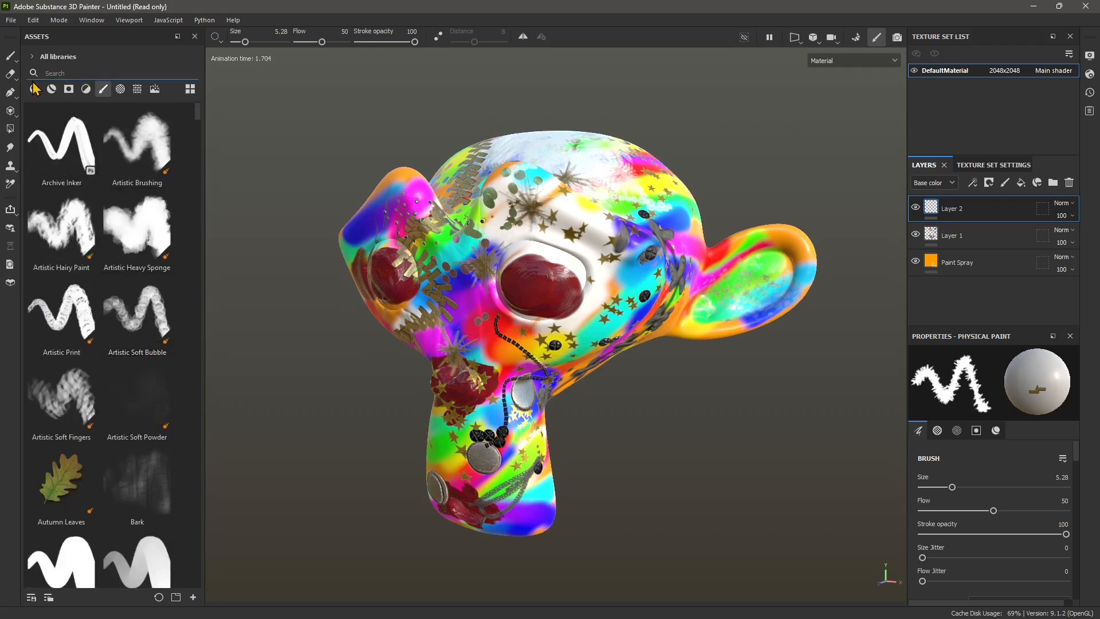
click(61, 478)
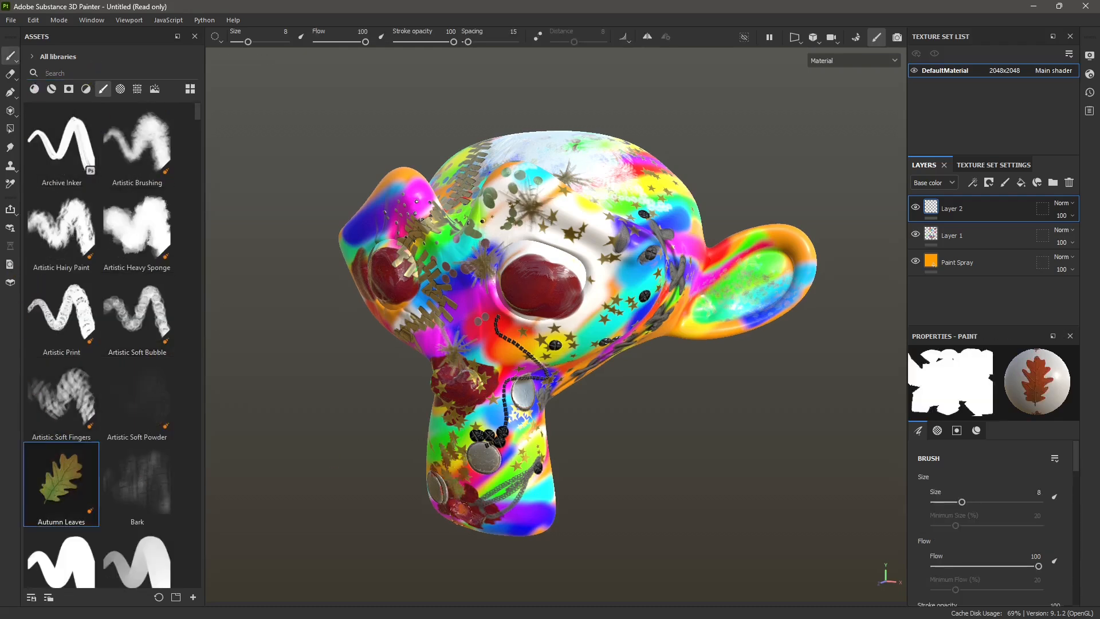
- Search the brushes for "frac", load the Fracture brush, set its size to 6.34 and spread fractures over the monkey's face
click(52, 72)
text(frac)
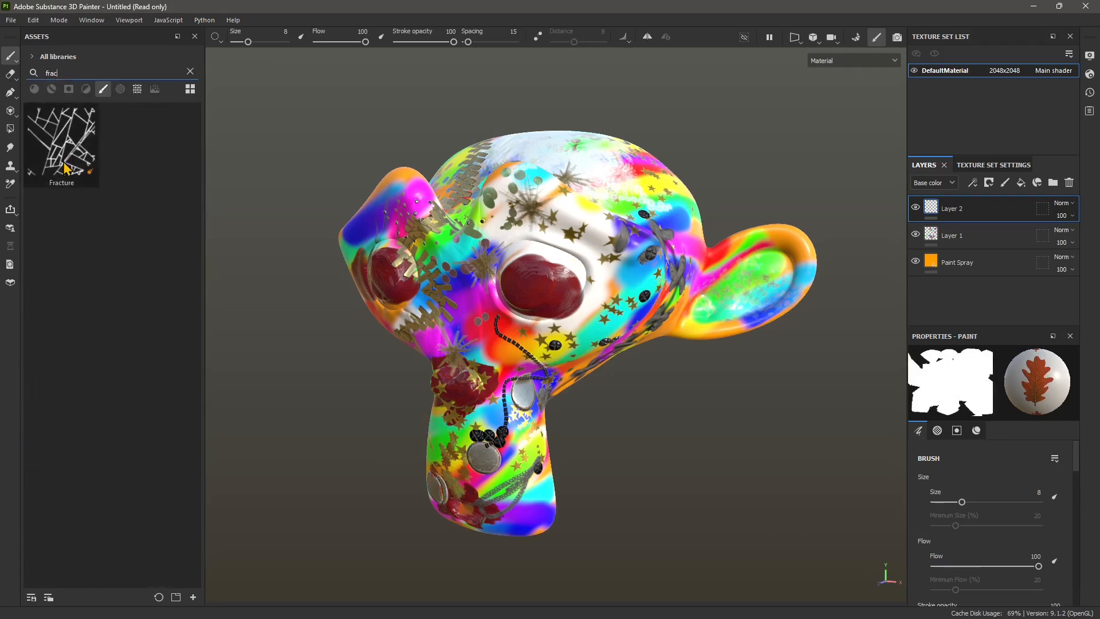
click(61, 143)
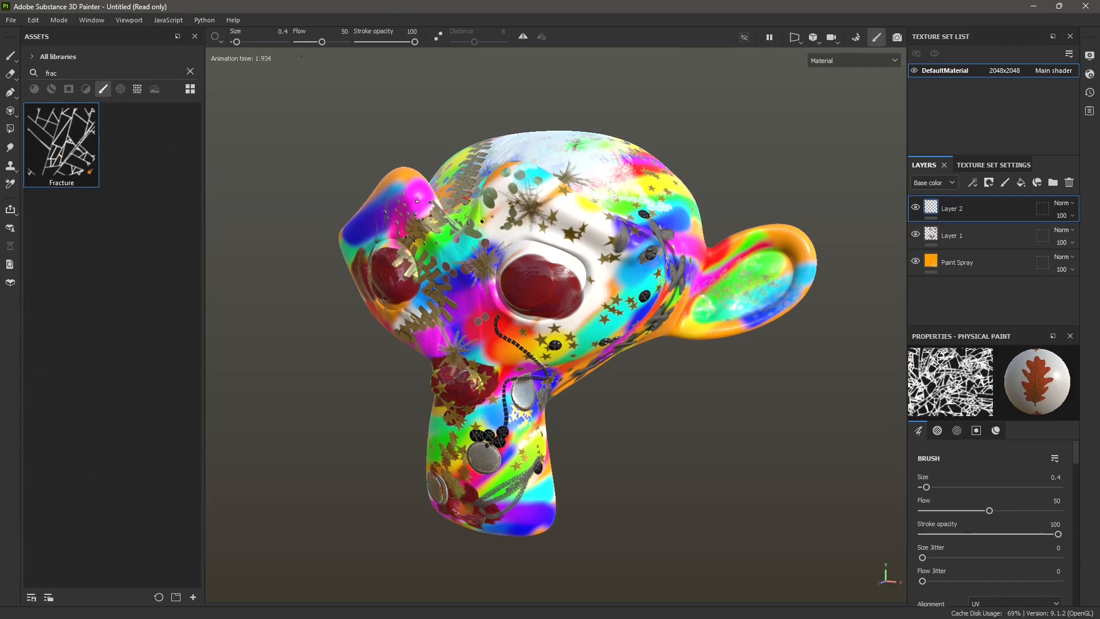
drag(237, 42, 247, 42)
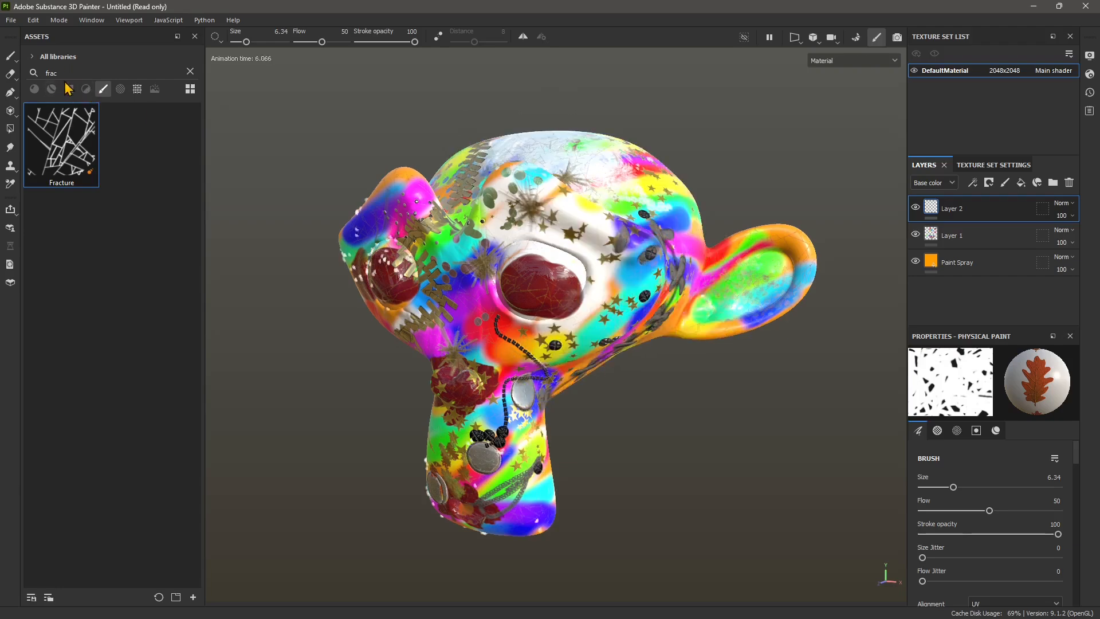
- Search the brushes for "crack" and load the bold Cracks brush in place of Fracture
click(190, 72)
scroll(112, 144, down, 6)
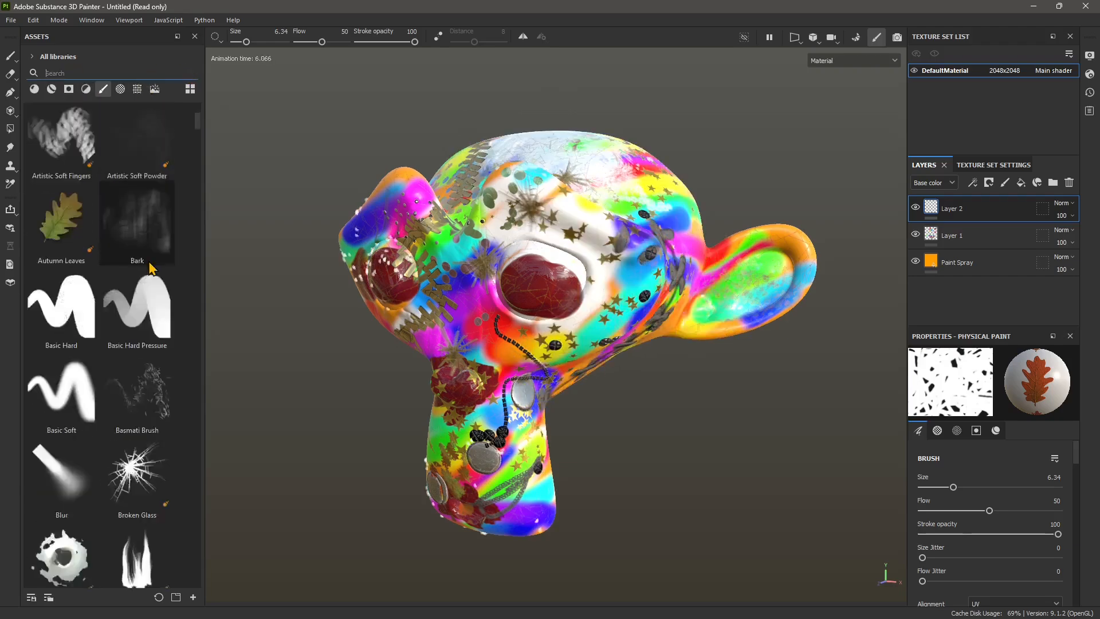
click(112, 74)
text(cra)
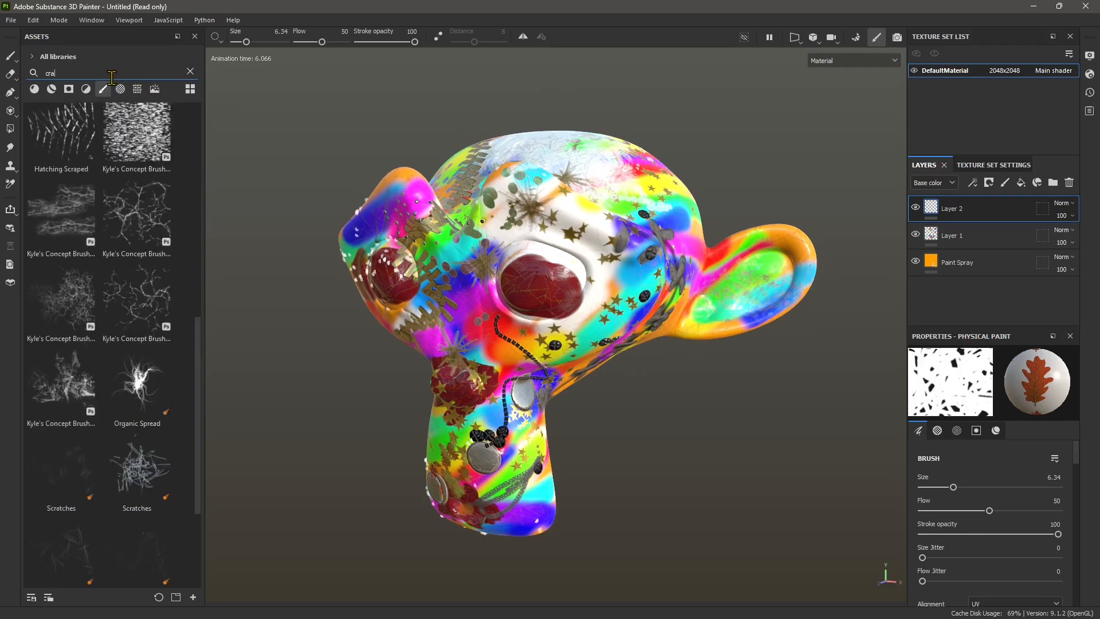
text(ck)
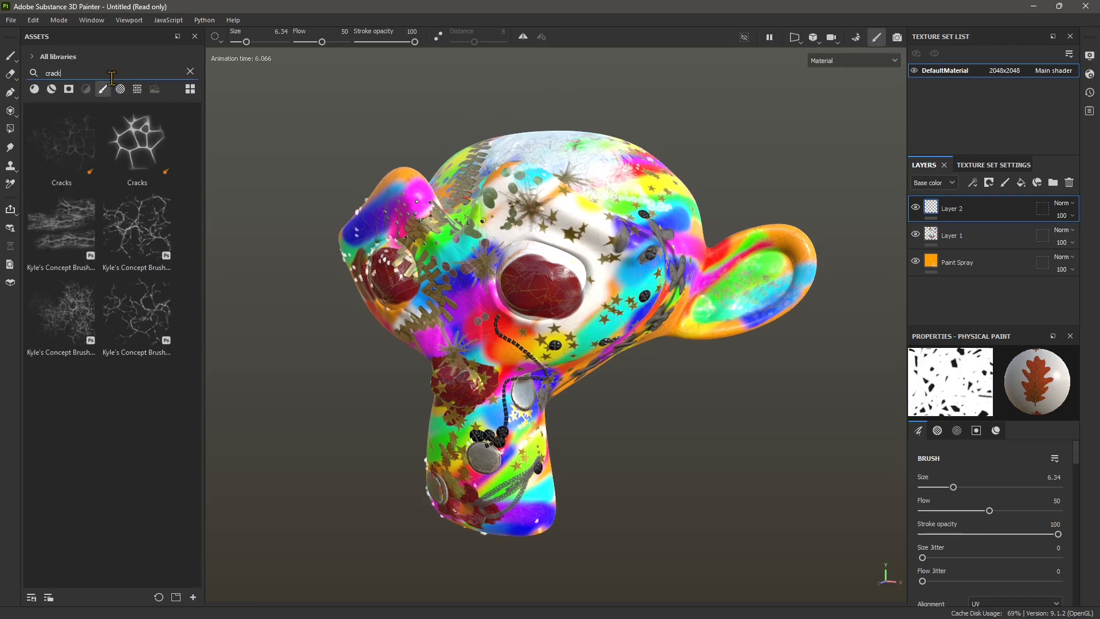
click(137, 144)
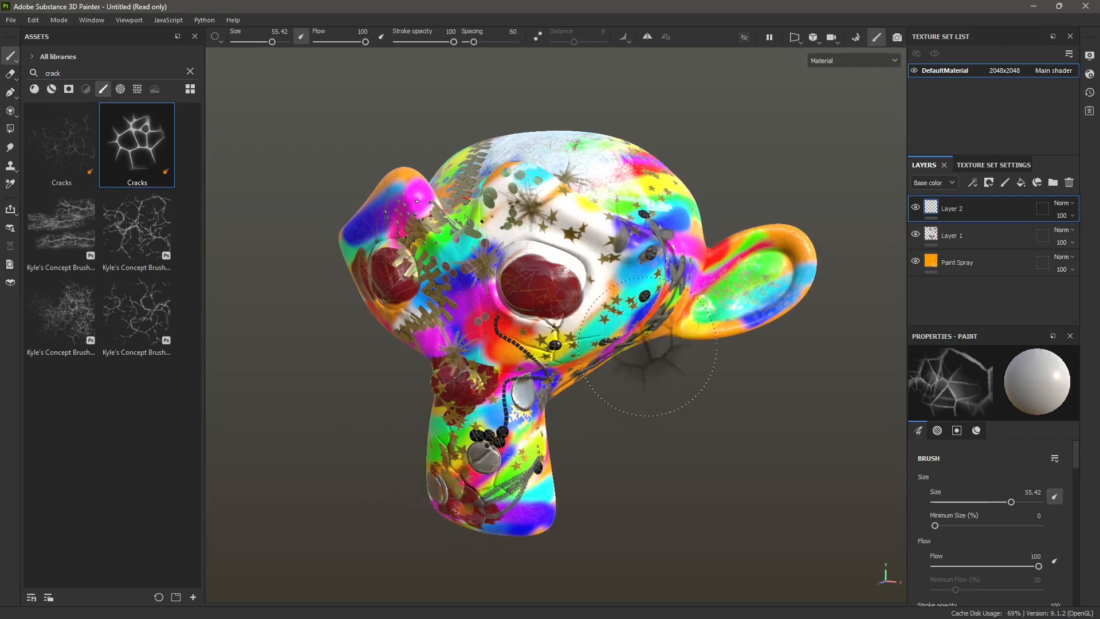
- Stamp cracks with the 55.42-size Cracks brush on the monkey's ear, the side of the head and the muzzle
click(756, 278)
click(647, 215)
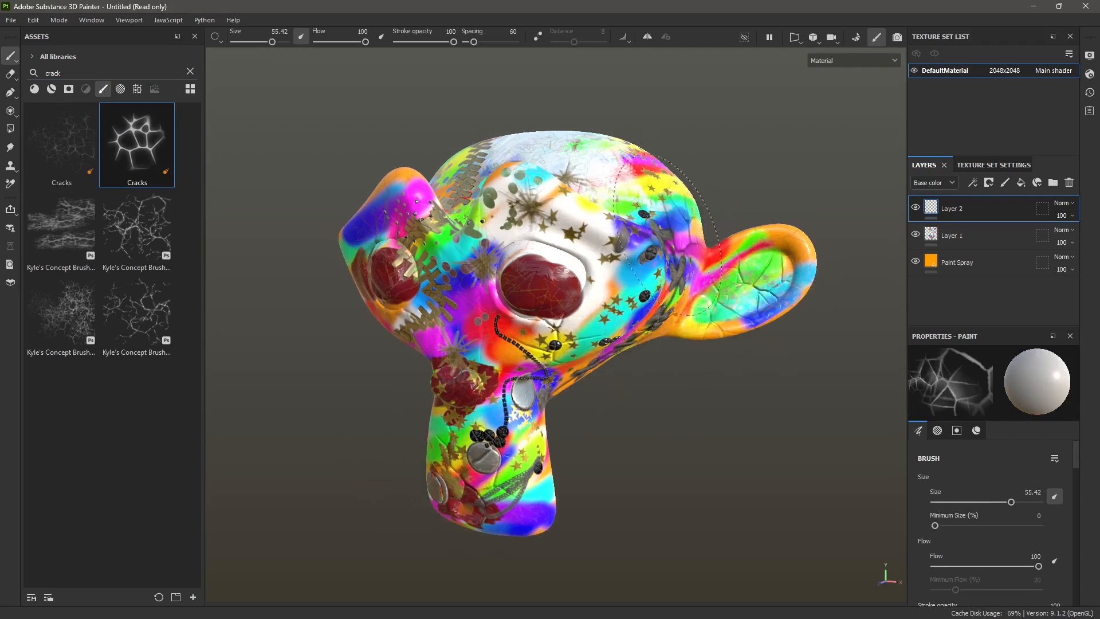
alt+drag(695, 317, 693, 317)
alt+middle_drag(693, 317, 711, 301)
mouse_move(531, 403)
alt+mouse_down()
mouse_move(548, 404)
mouse_move(530, 402)
alt+mouse_up()
scroll(530, 403, up, 2)
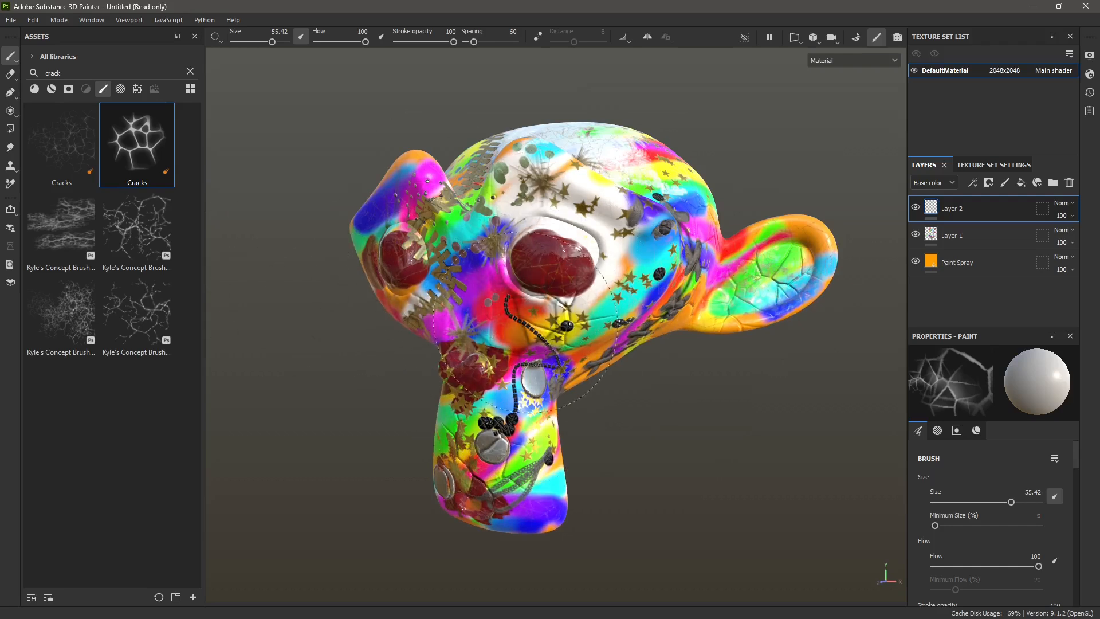
- Export the mesh without displacement/tessellation as glTF, overwriting the Monkey 2 file in the MonkeyHead folder
click(11, 20)
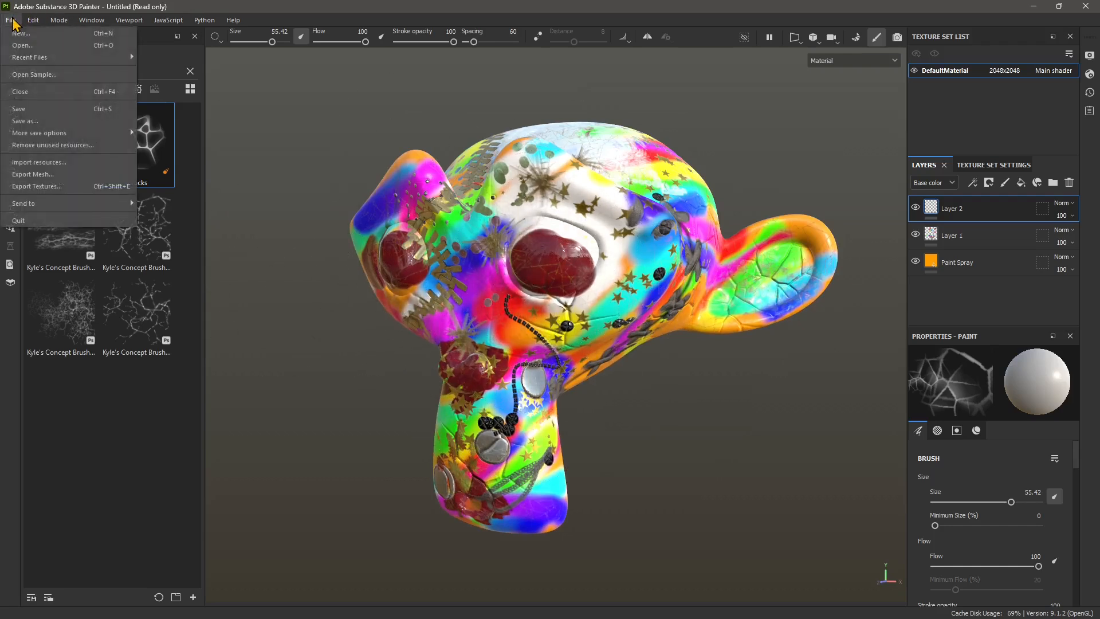
click(45, 175)
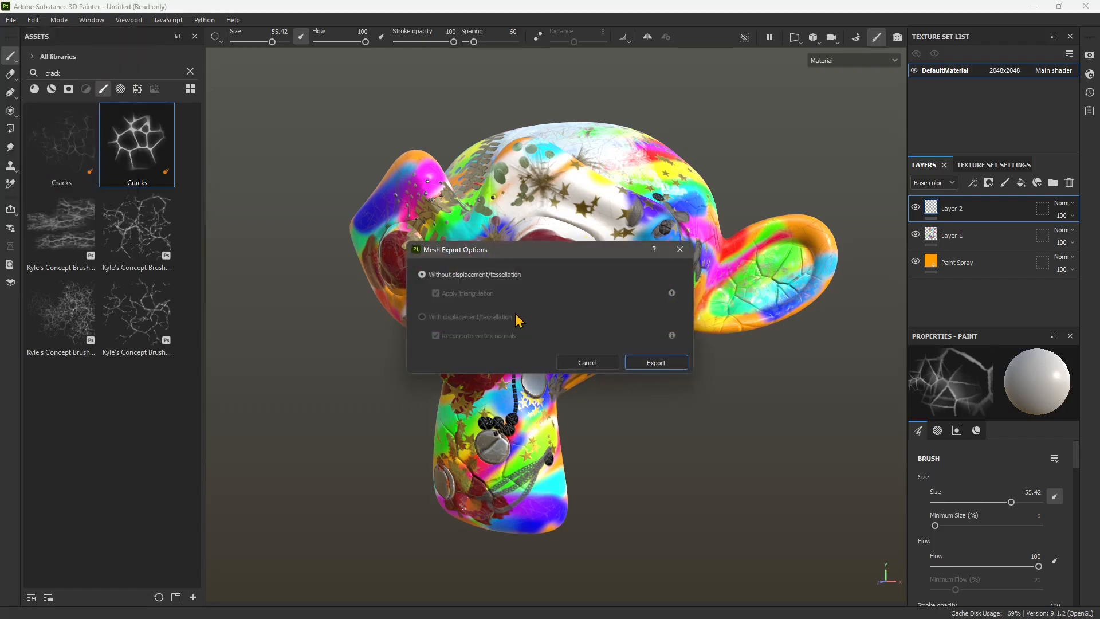
click(651, 363)
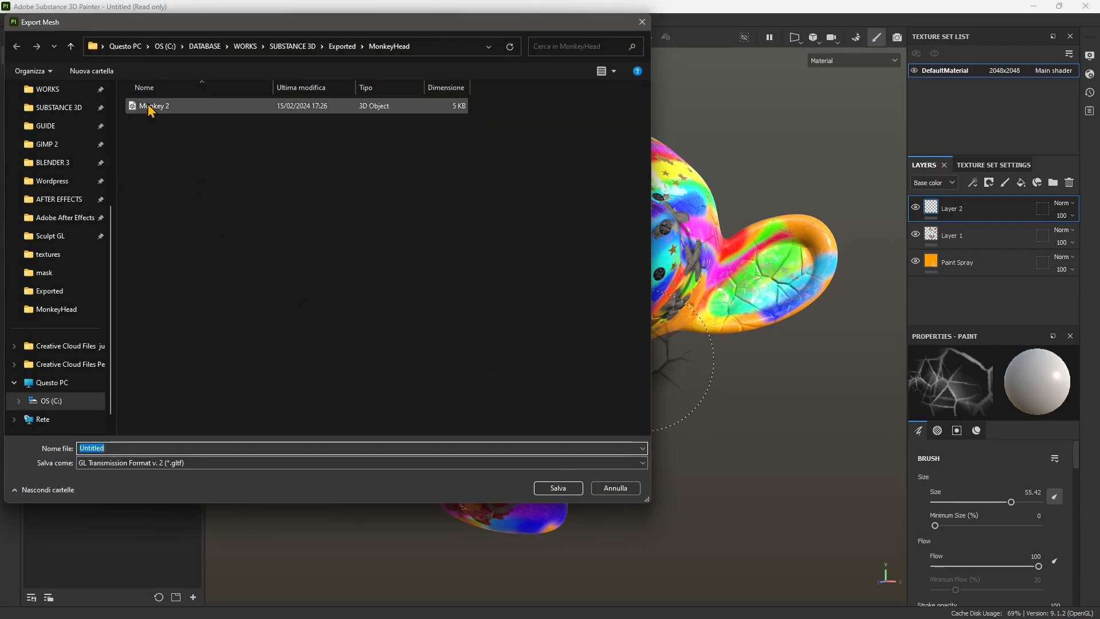
click(163, 114)
click(559, 488)
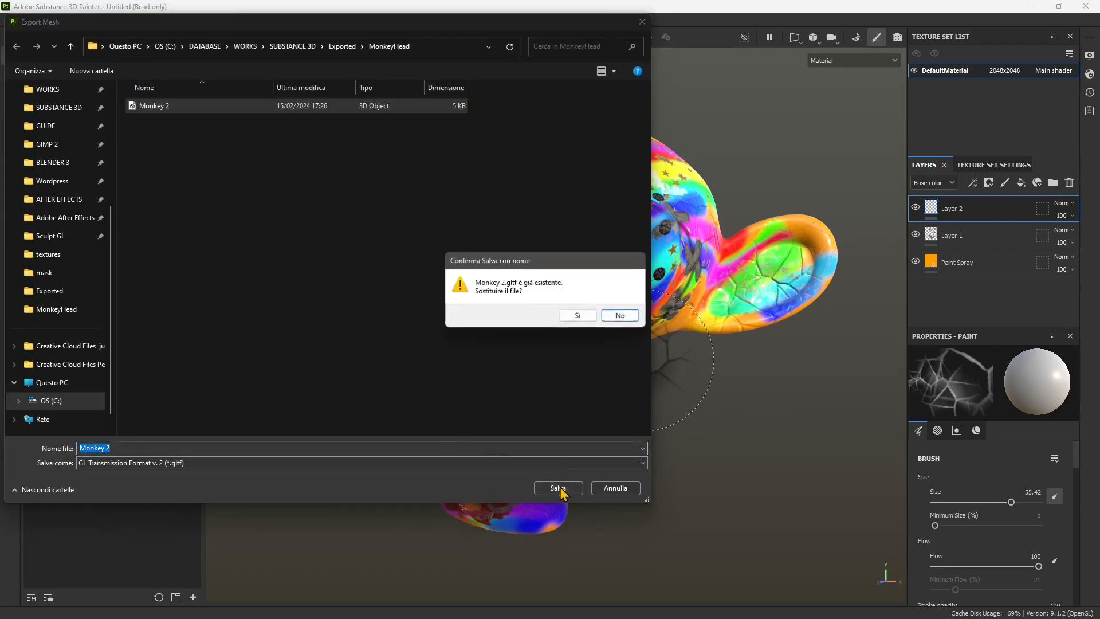
click(578, 317)
click(559, 325)
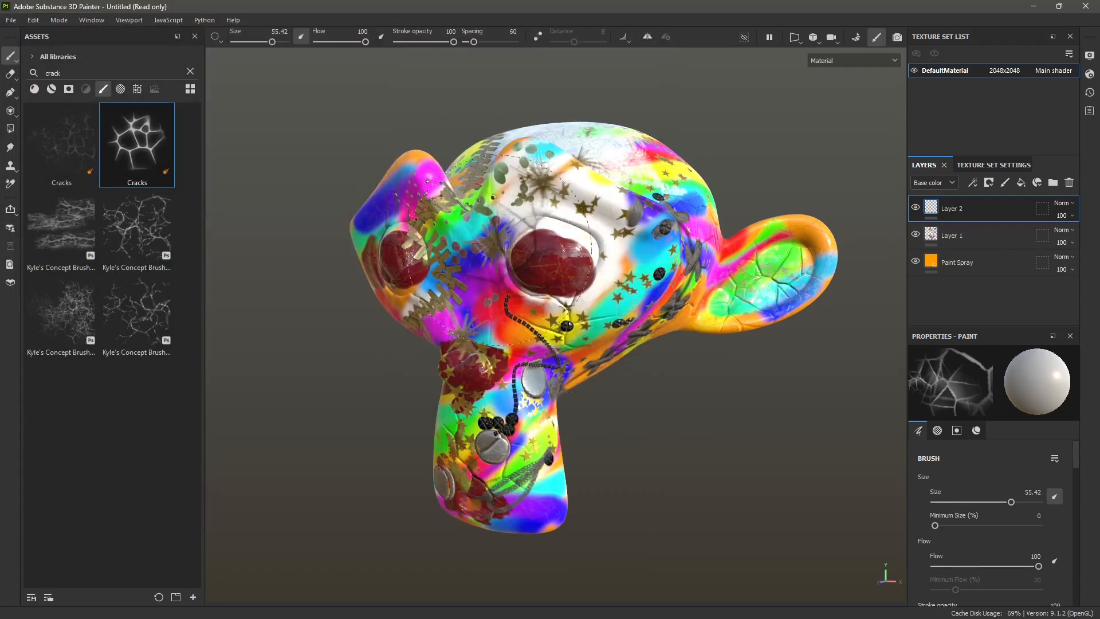
click(11, 20)
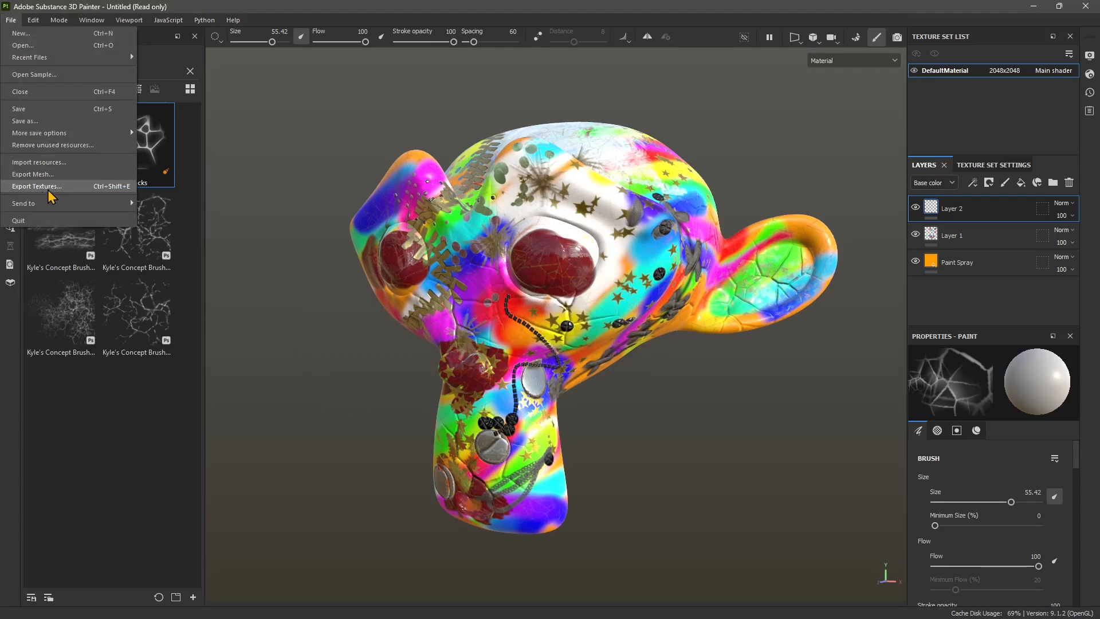
click(502, 340)
scroll(506, 339, up, 3)
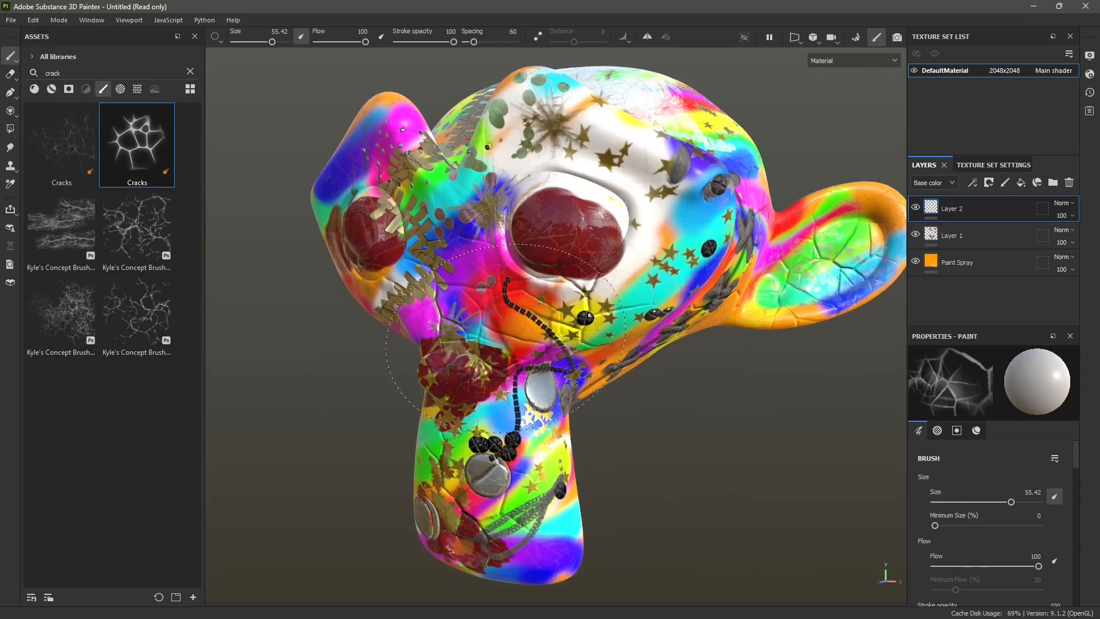
scroll(507, 339, down, 2)
- Start a texture export and set its output directory to C:/DATABASE/WORKS/SUBSTANCE 3D/Exported/MonkeyHead
click(12, 23)
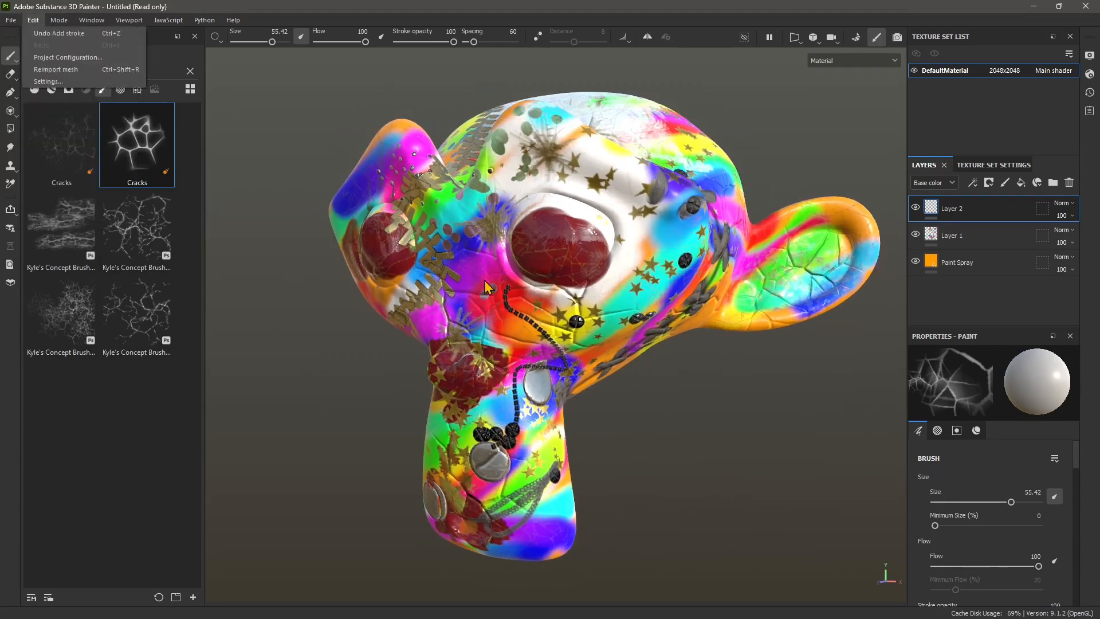
mouse_move(11, 21)
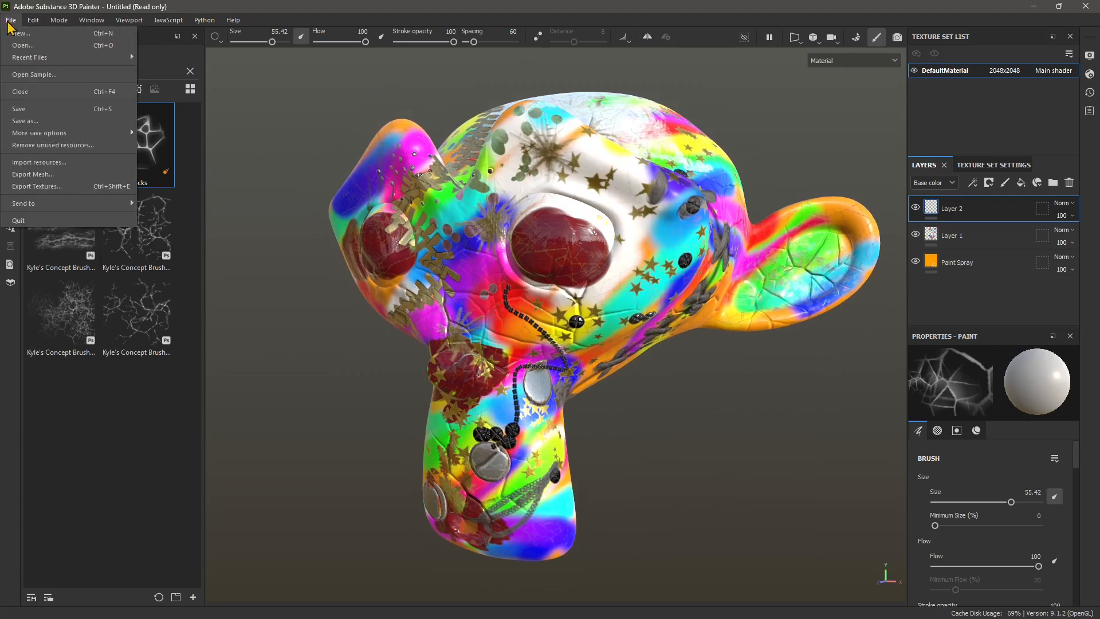
click(23, 187)
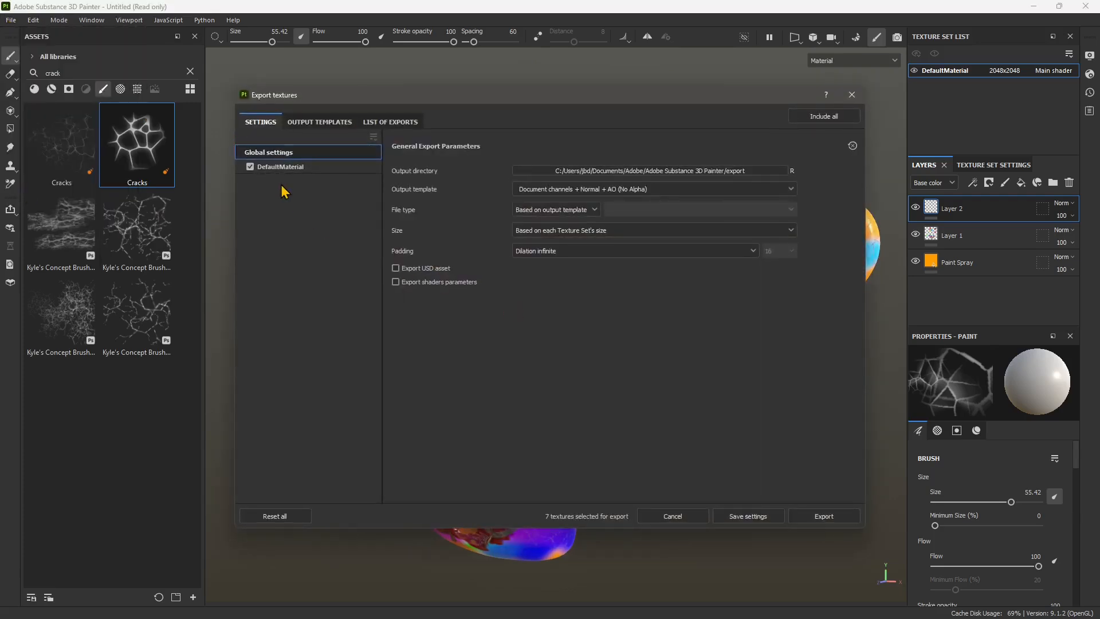
click(634, 172)
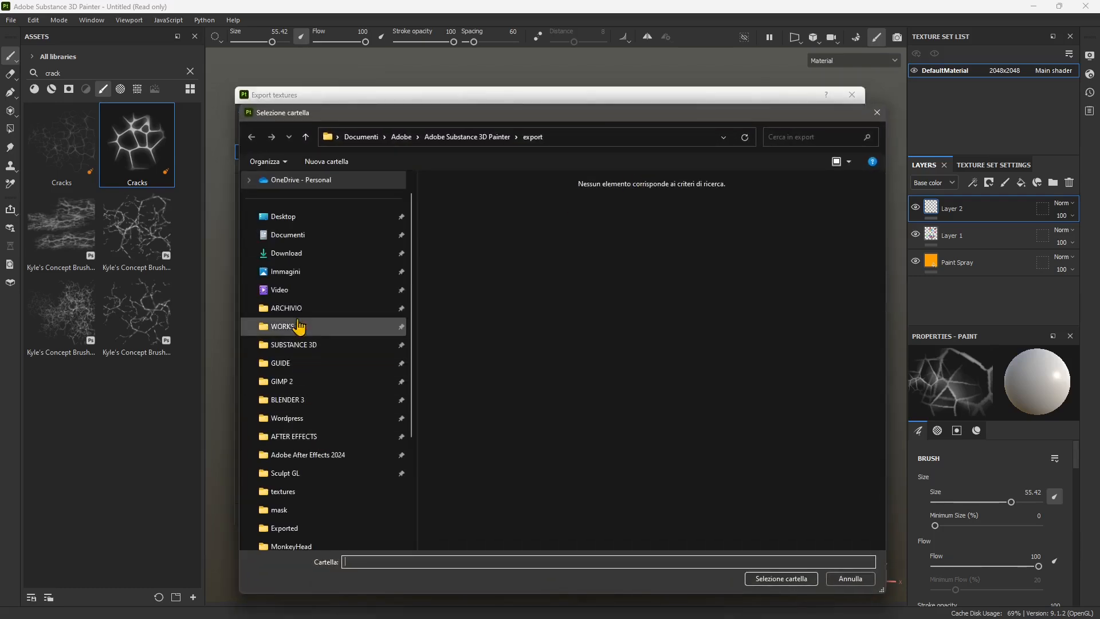
click(295, 345)
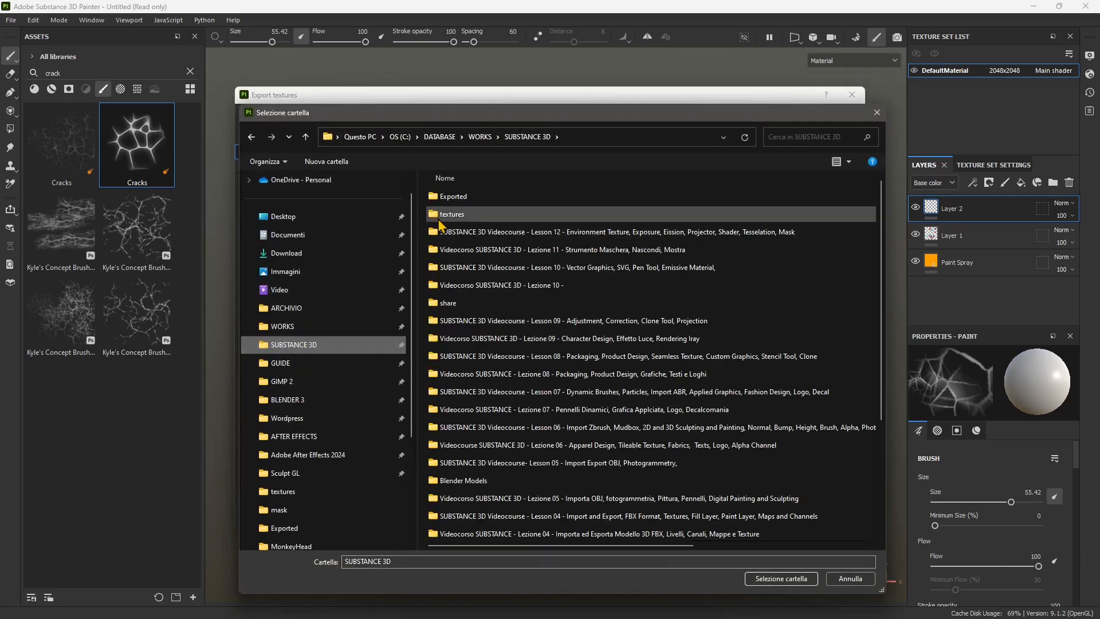
double_click(453, 197)
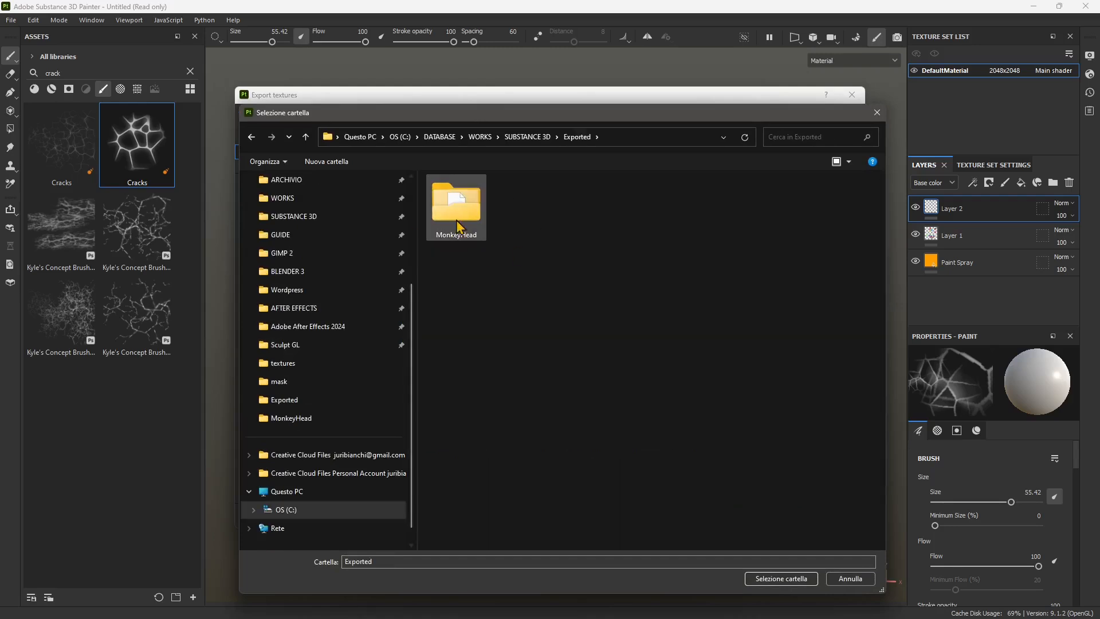
double_click(458, 224)
click(780, 578)
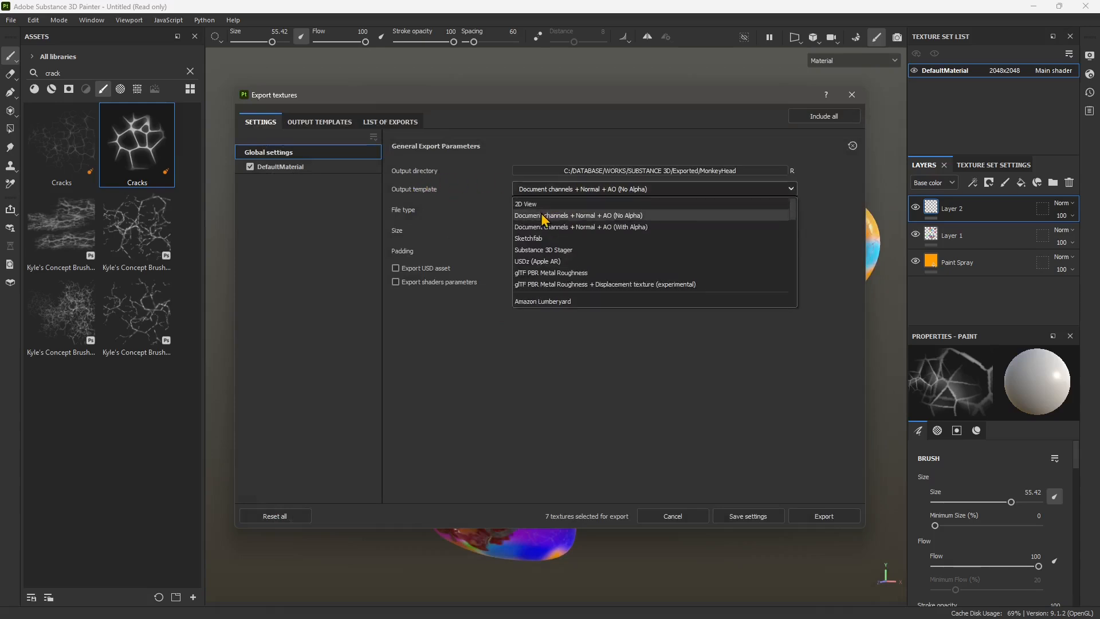
- Look through the available output templates and set the texture export to Blender (Principled BSDF)
scroll(576, 267, down, 2)
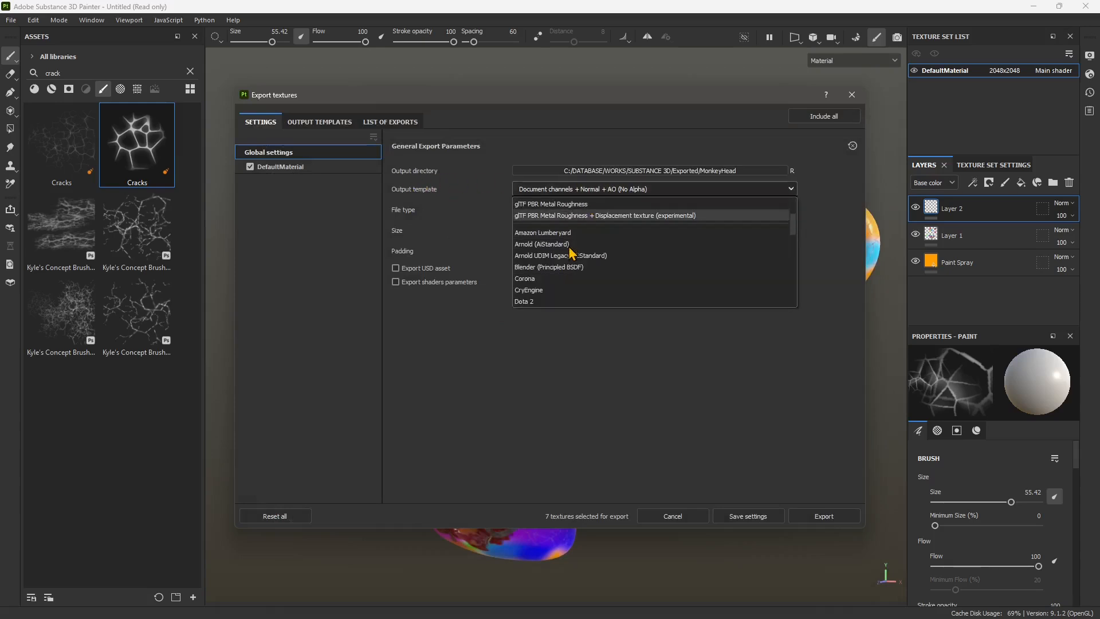
scroll(572, 255, down, 3)
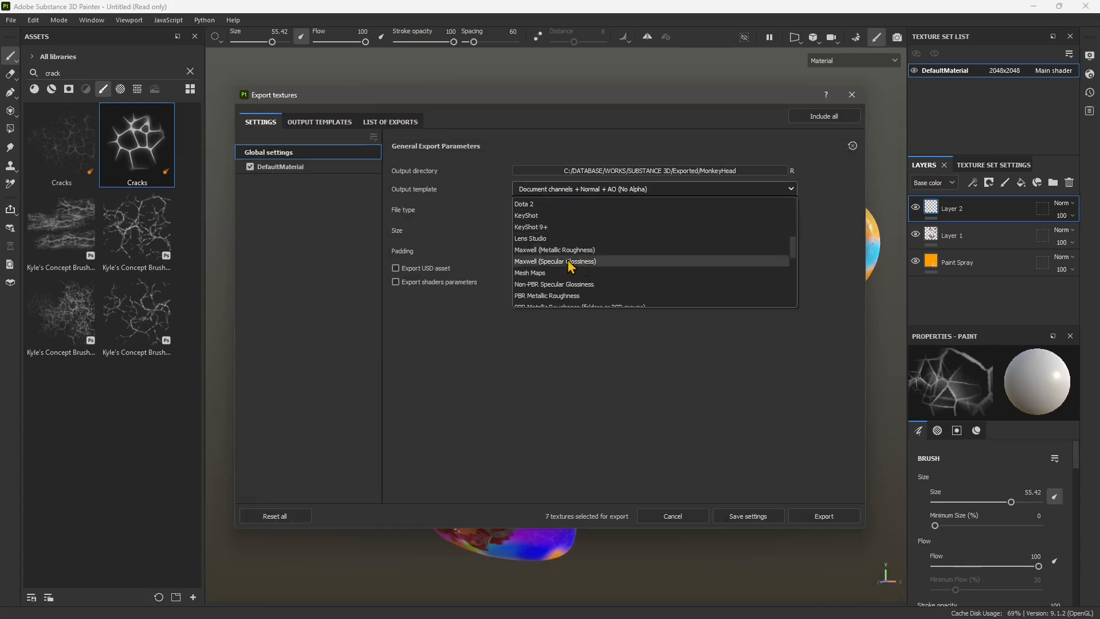
scroll(572, 266, down, 6)
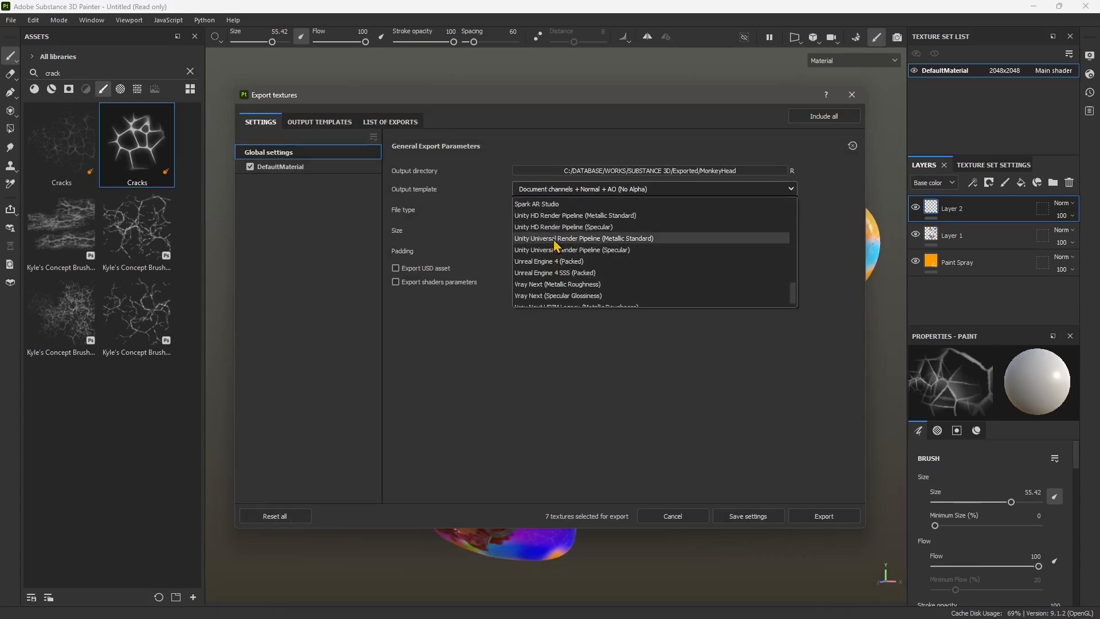
scroll(555, 245, down, 1)
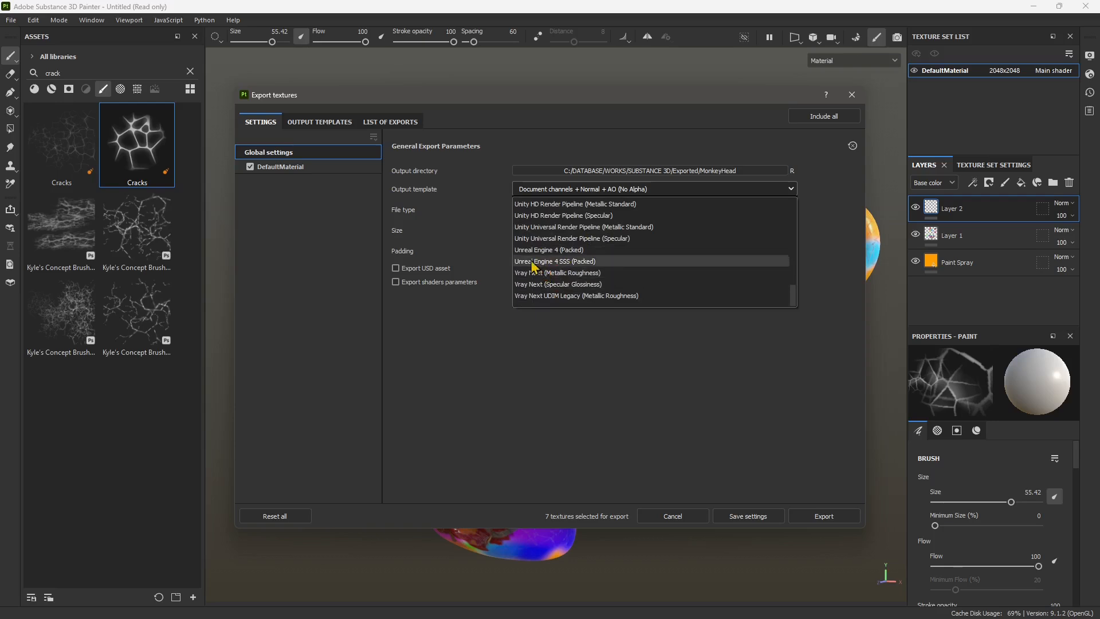
scroll(538, 275, up, 2)
scroll(538, 278, up, 3)
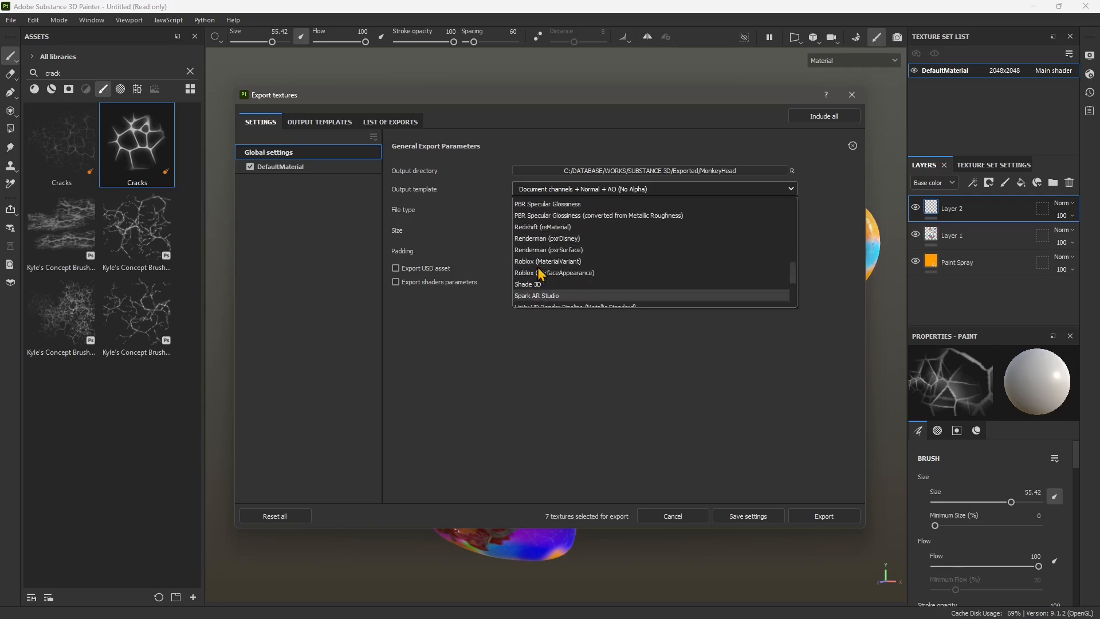
scroll(542, 274, up, 6)
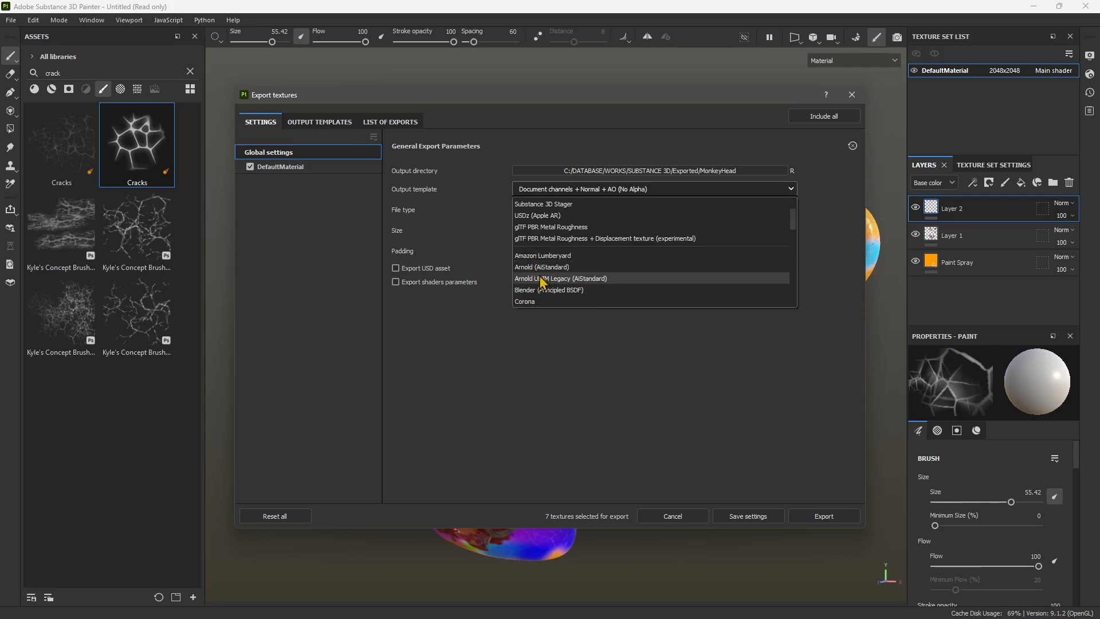
scroll(539, 281, down, 1)
click(527, 257)
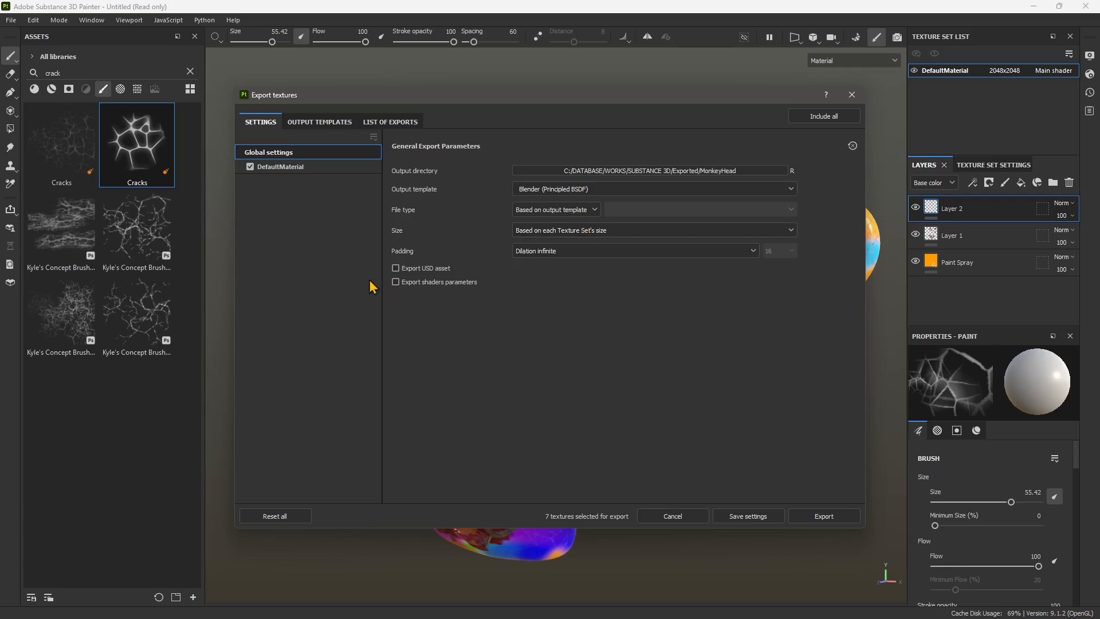
- Review the output maps of the Blender (Principled BSDF) preset and export the textures with the current settings
click(306, 123)
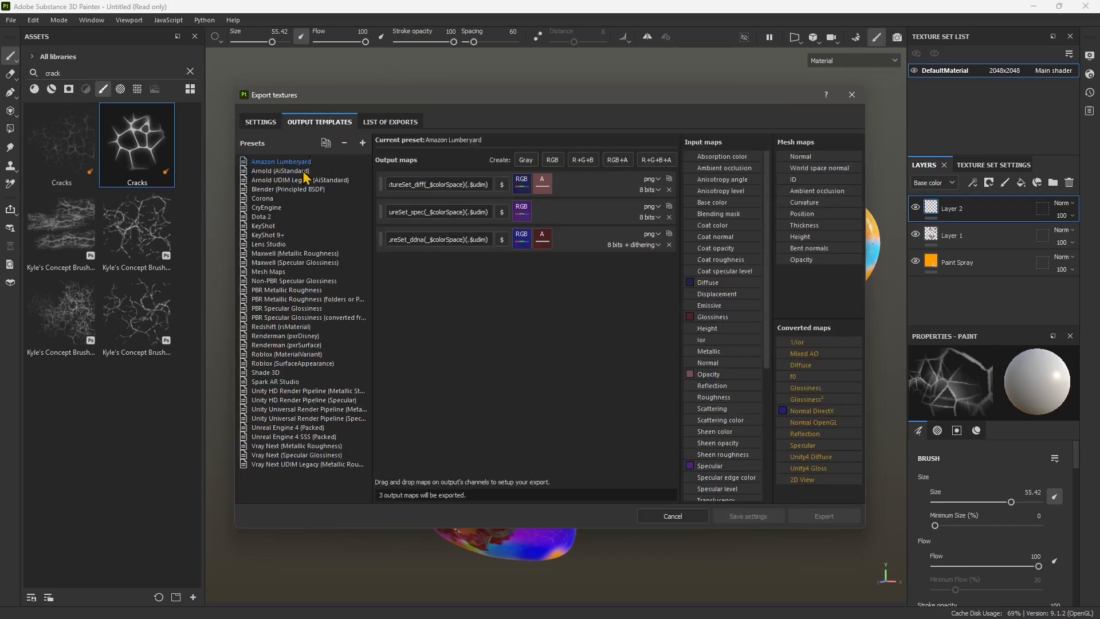
click(288, 189)
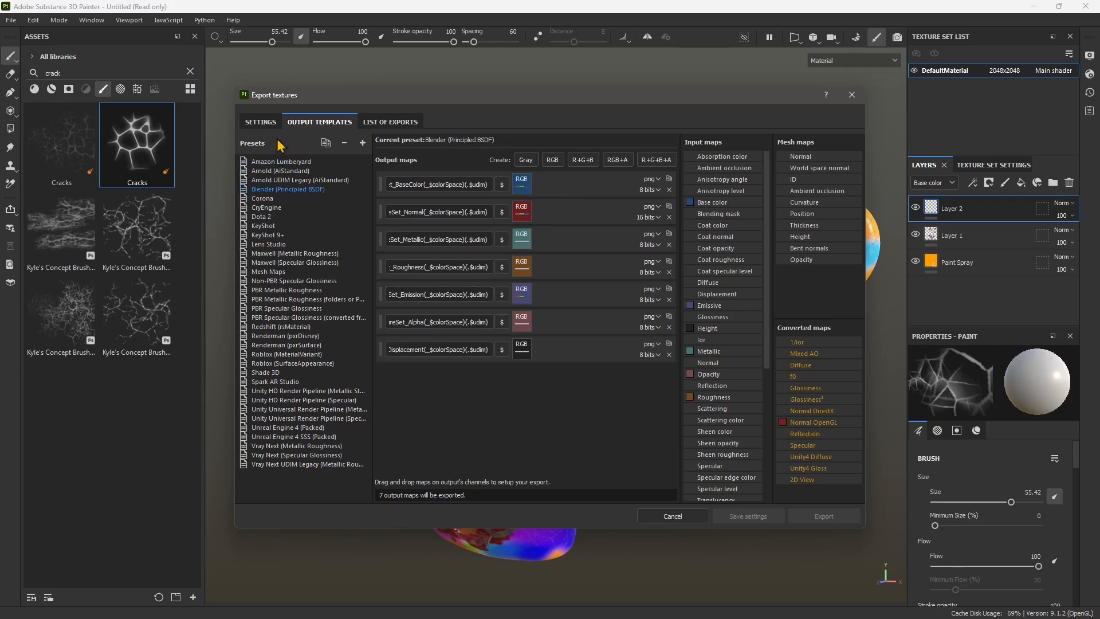
click(261, 122)
click(824, 517)
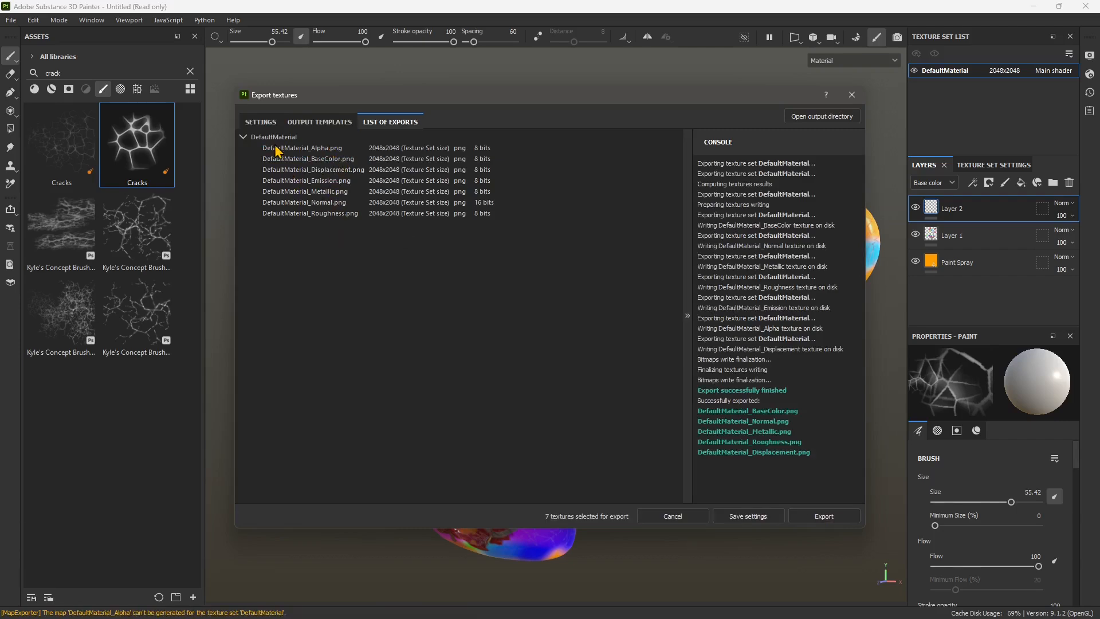
click(852, 94)
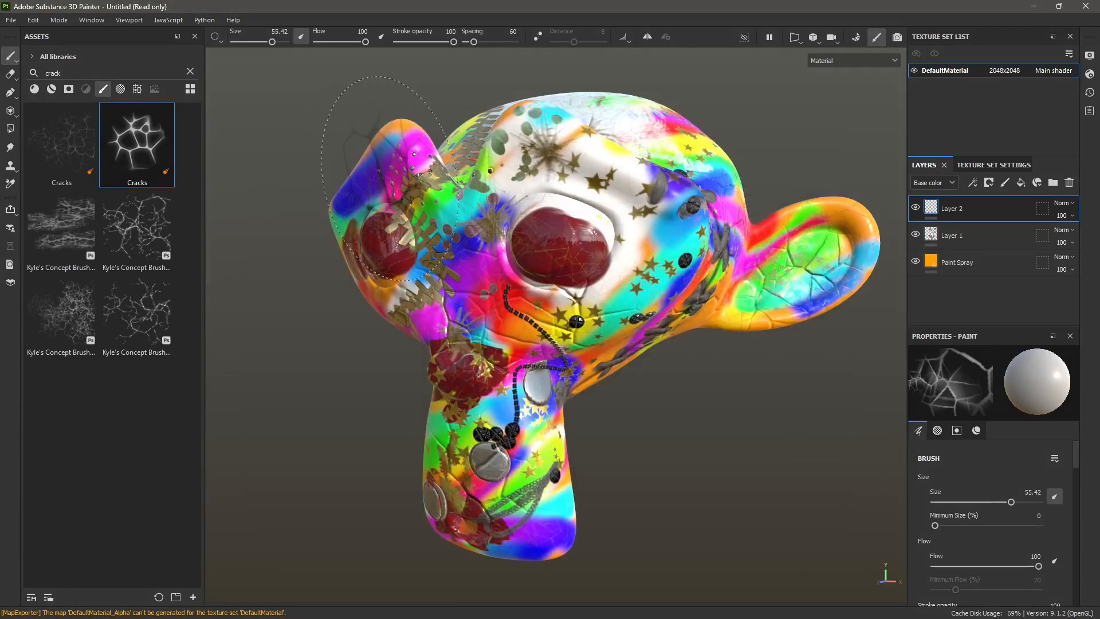
- Restore the Substance 3D Painter window to a smaller size and narrow it to about half the desktop
double_click(495, 8)
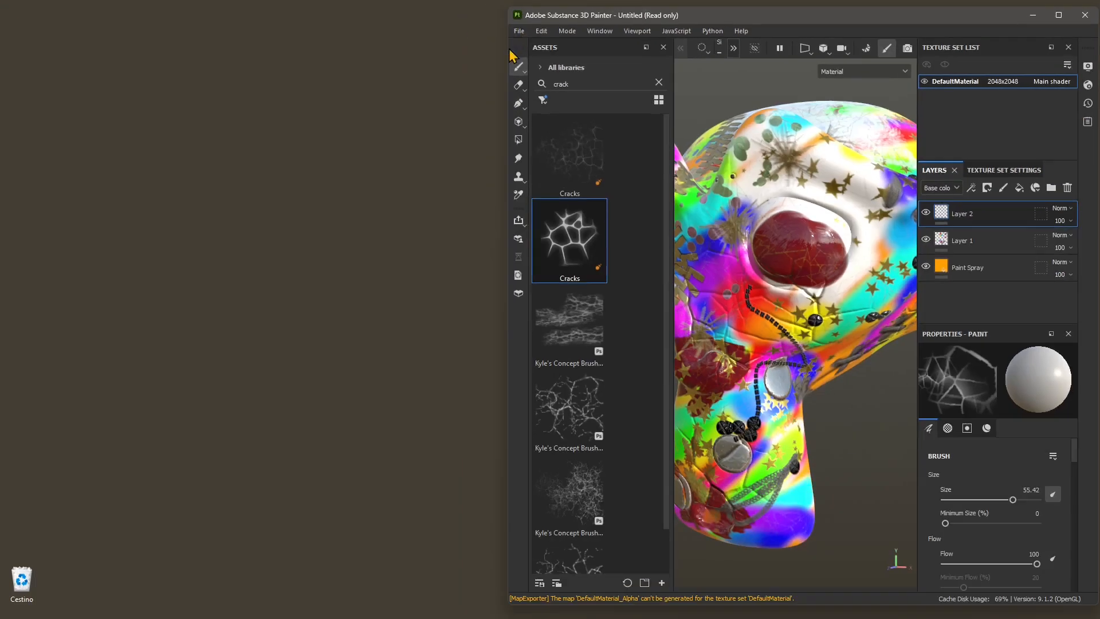
drag(505, 49, 559, 48)
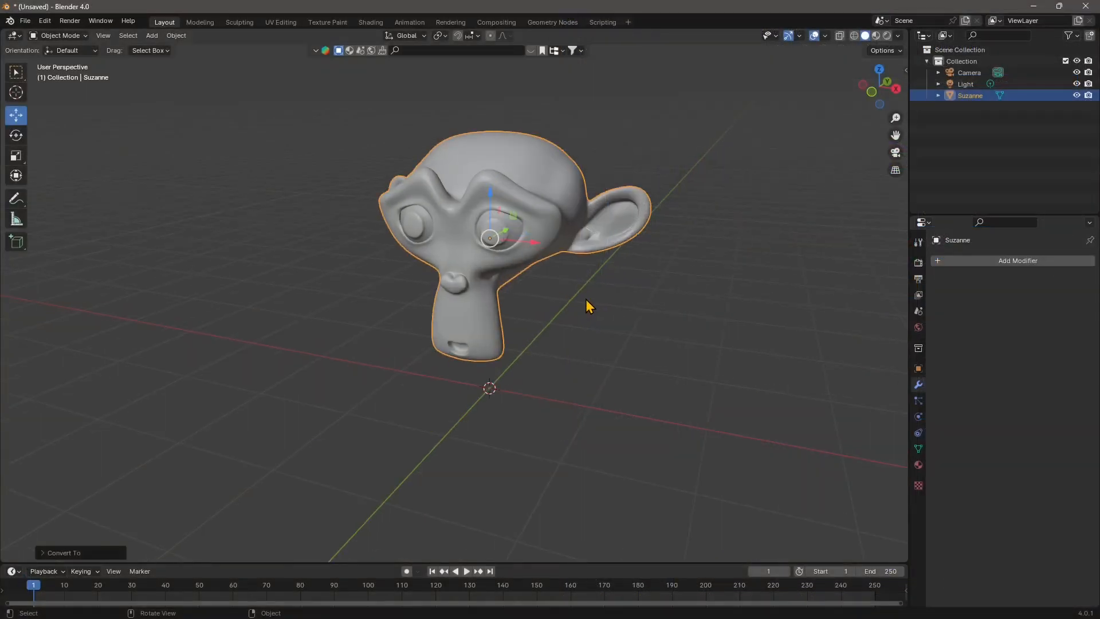
middle_drag(586, 299, 436, 181)
- Switch to Blender, open the Shading workspace and frame the Suzanne head from the front three-quarter side
click(371, 23)
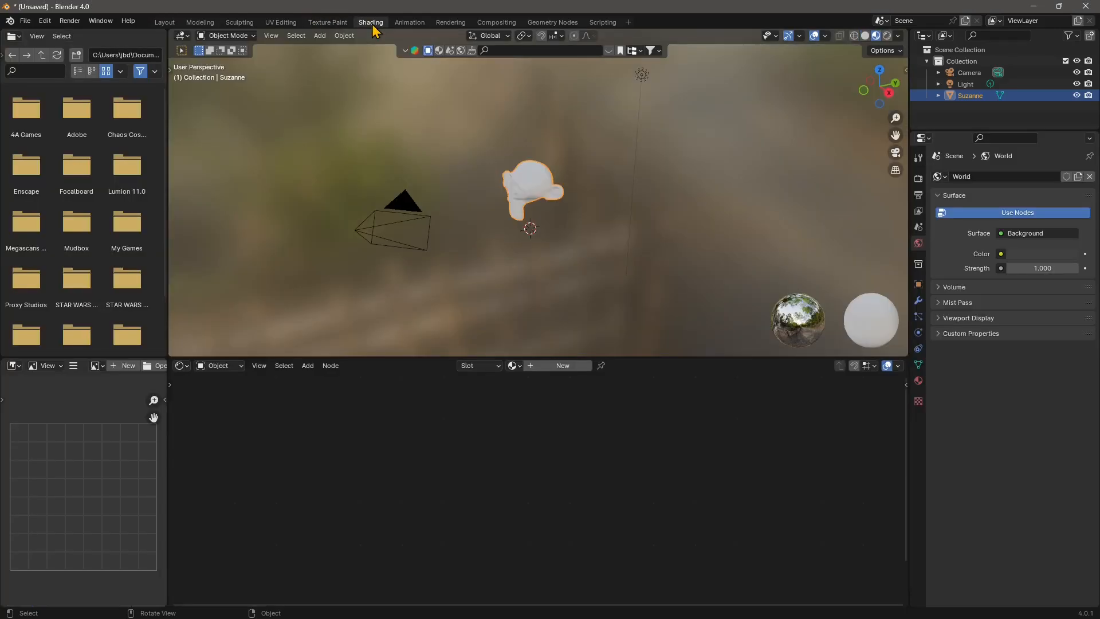
scroll(513, 206, up, 6)
middle_drag(516, 248, 539, 258)
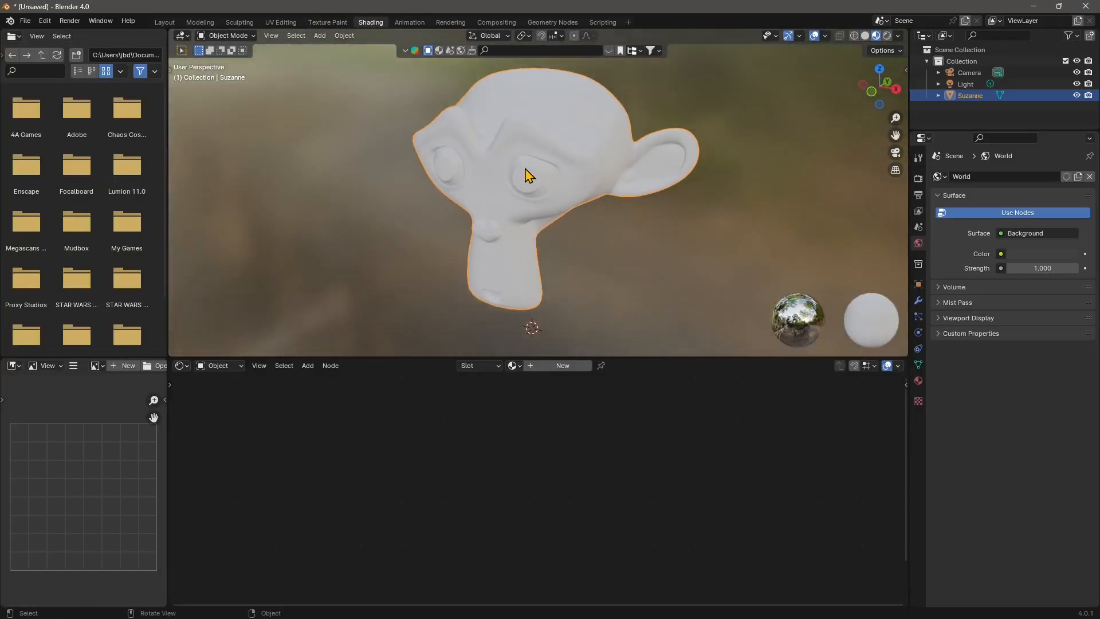
- Create a new material on Suzanne and link an Image Texture node's Color to the Principled BSDF Roughness input
click(562, 367)
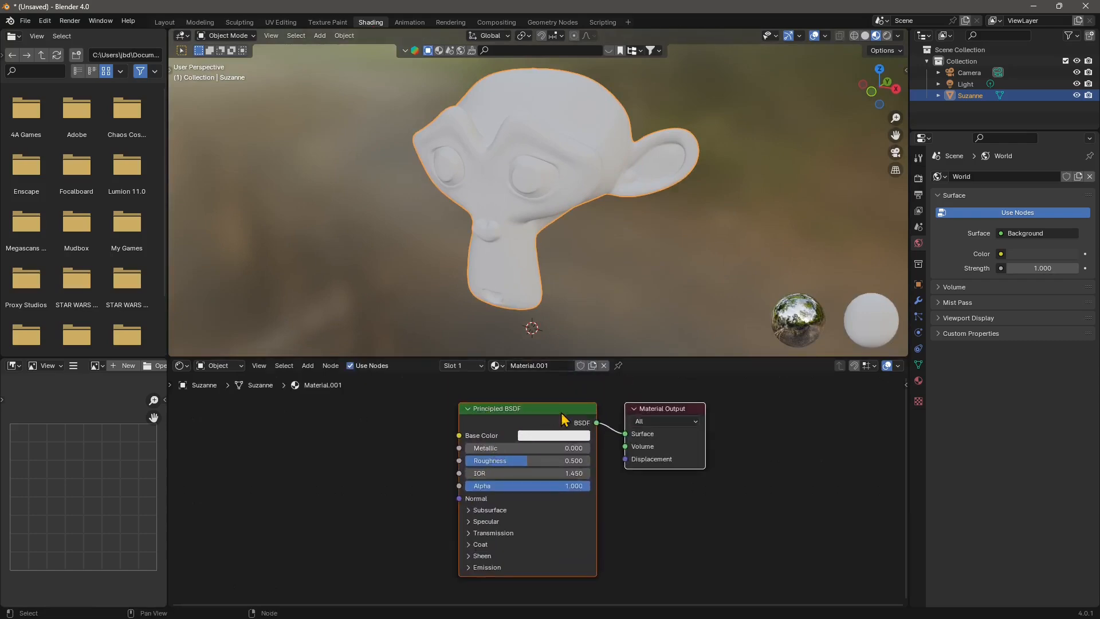
middle_drag(475, 440, 607, 438)
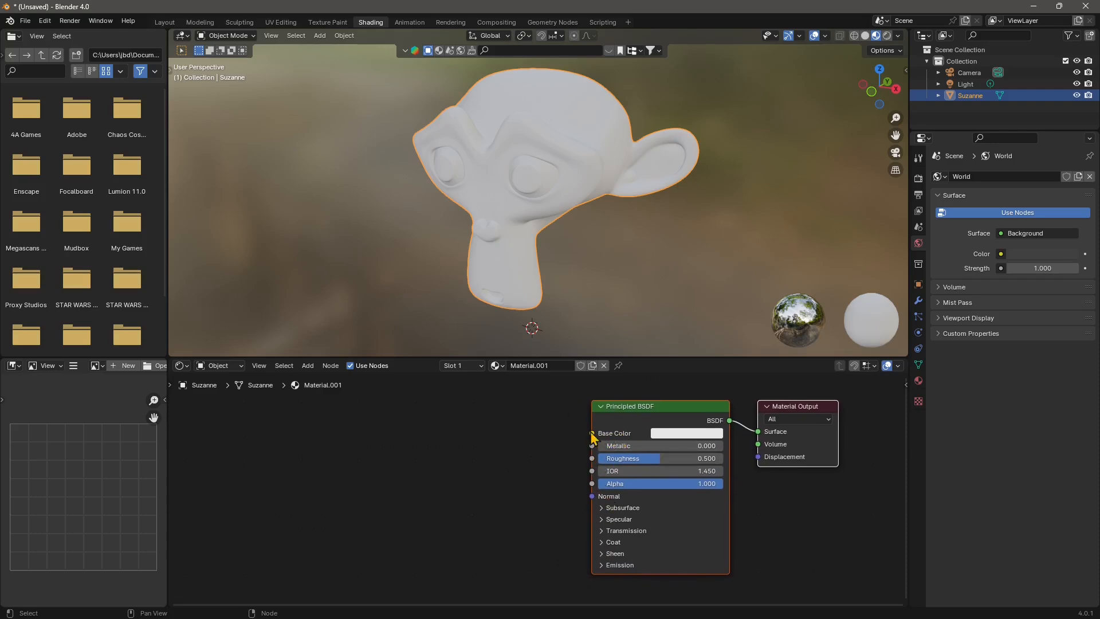
drag(593, 460, 396, 460)
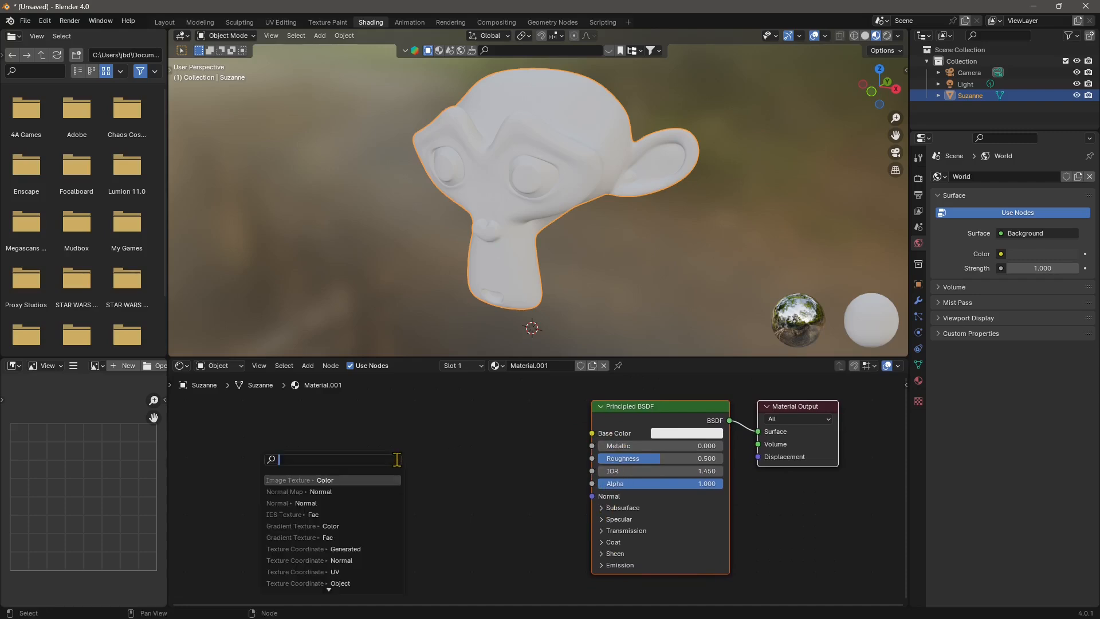
click(277, 480)
click(287, 462)
- Load DefaultMaterial_Roughness.png from the MonkeyHead folder into the roughness Image Texture node
click(376, 481)
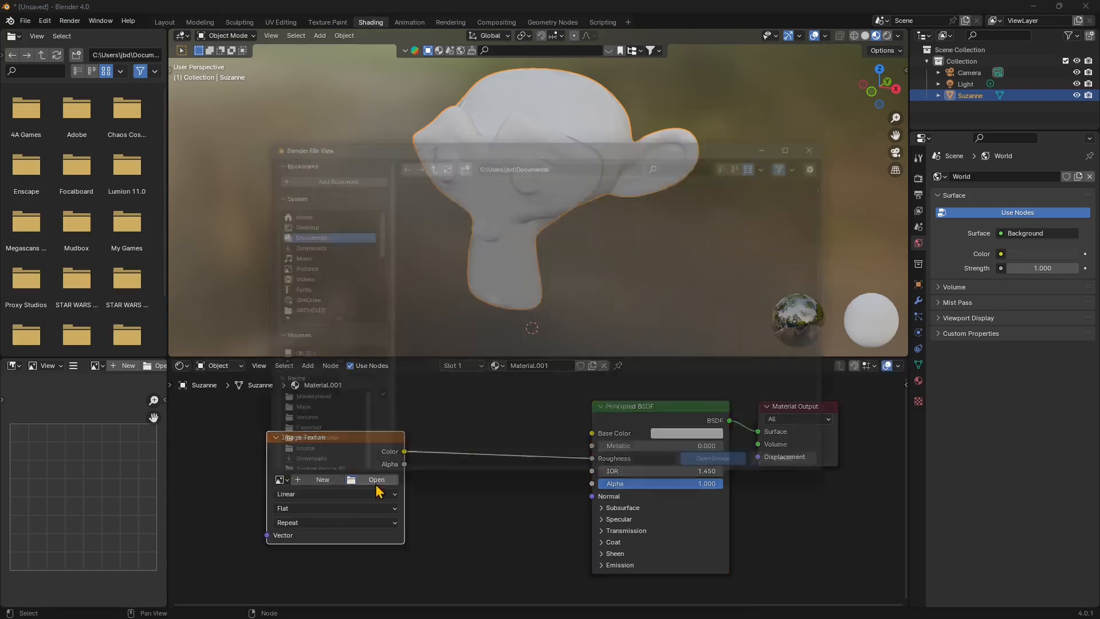
click(291, 408)
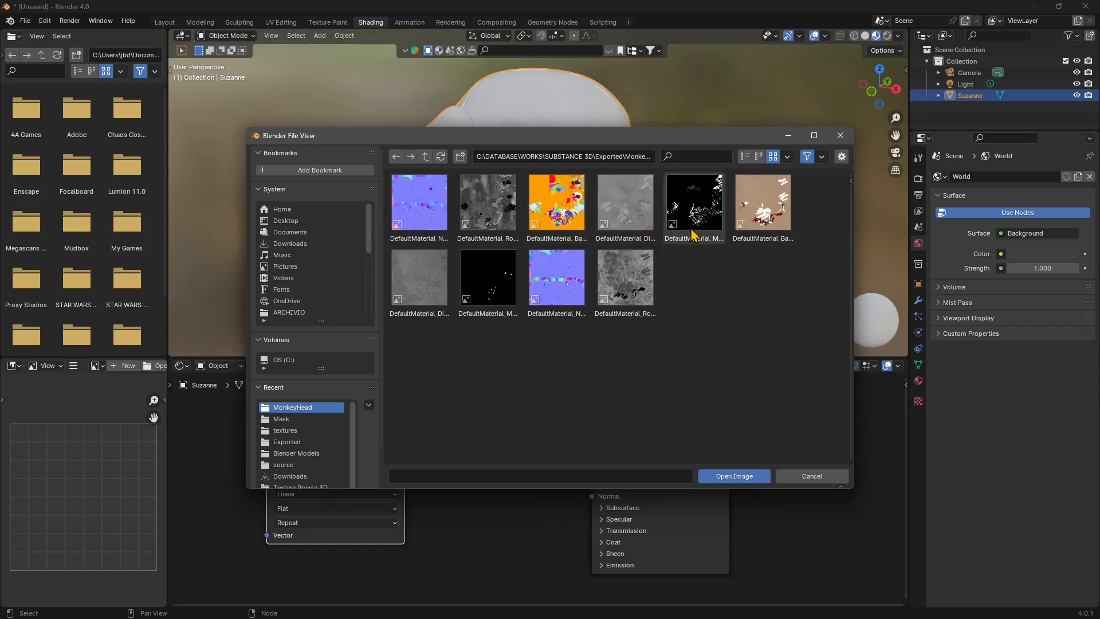
click(469, 235)
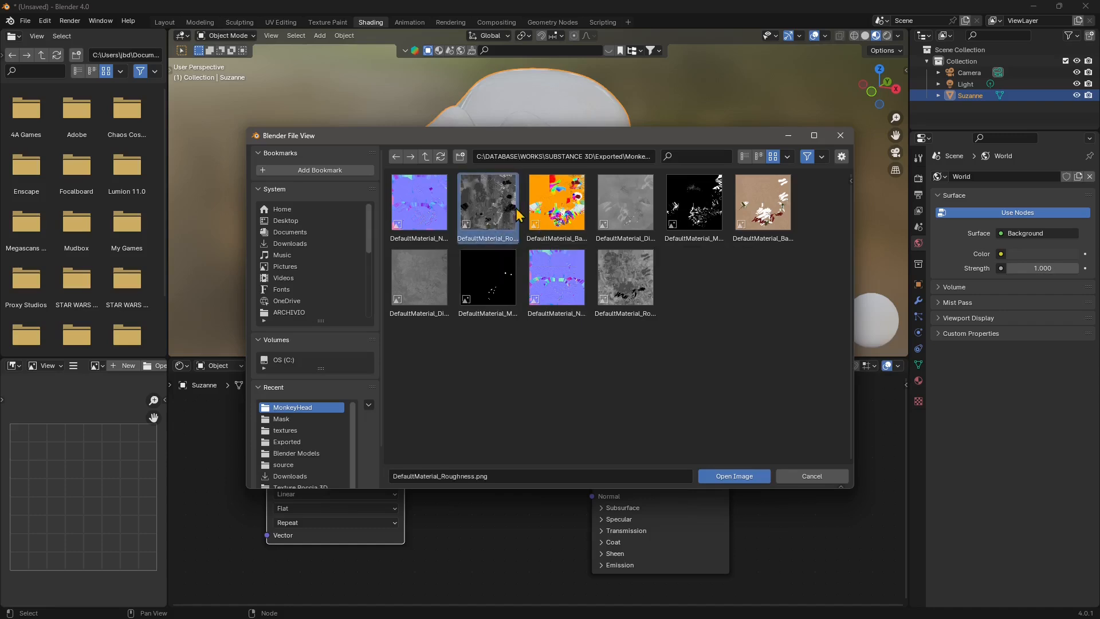
click(735, 477)
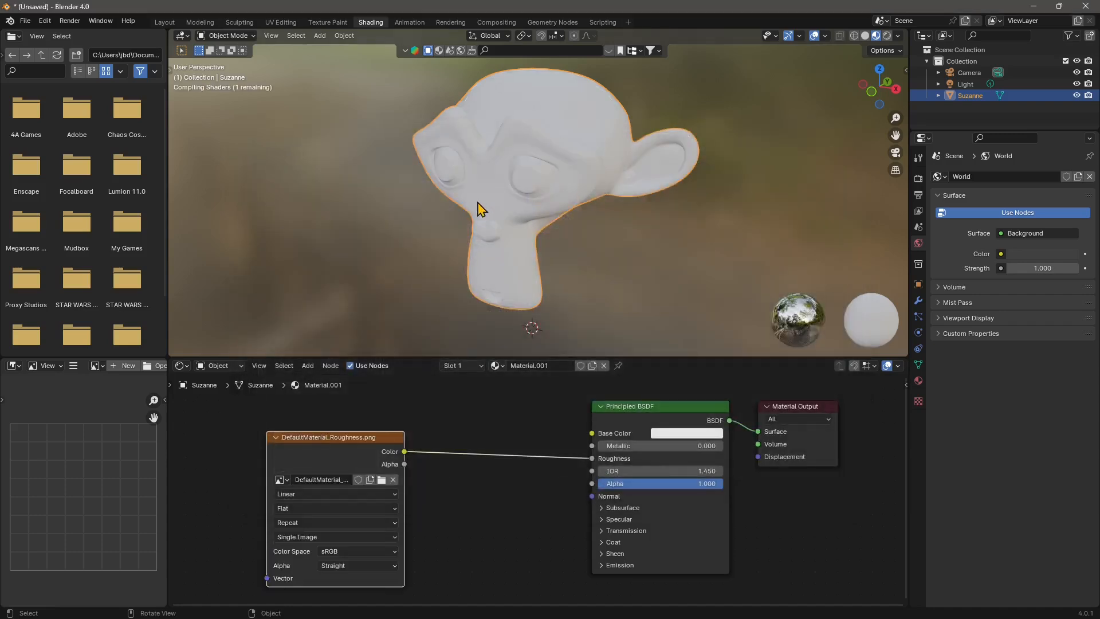
middle_drag(479, 209, 518, 273)
scroll(537, 547, down, 1)
- Move the roughness texture node lower and link a new Image Texture node above it to the Metallic input
middle_drag(537, 547, 596, 545)
drag(442, 447, 412, 523)
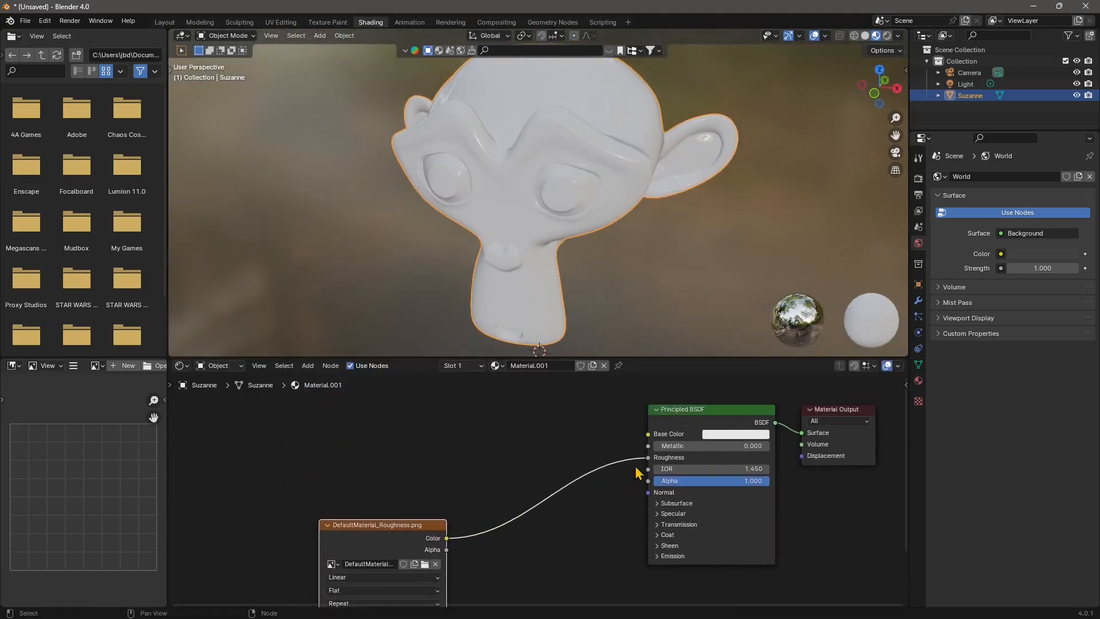
drag(648, 446, 466, 438)
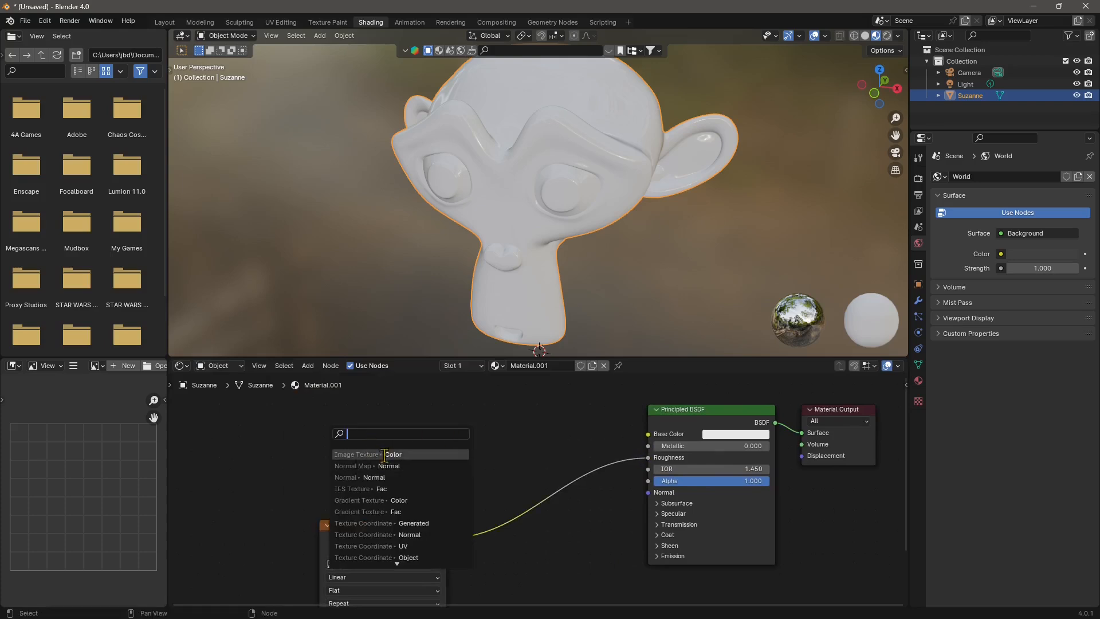
click(385, 453)
click(355, 430)
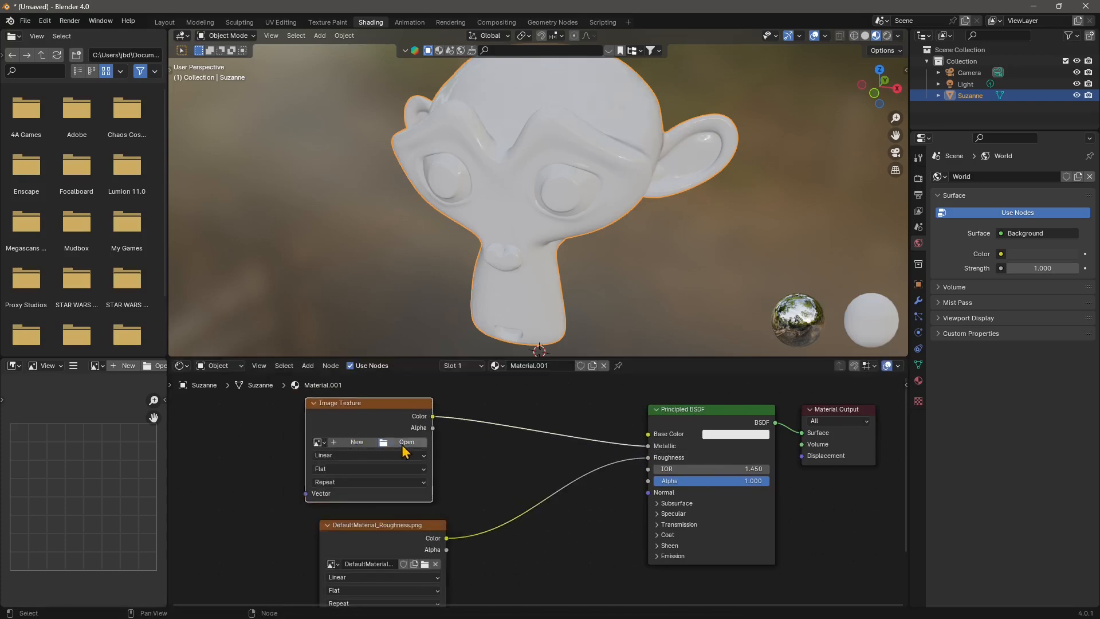
- Load DefaultMaterial_Metallic.png from the MonkeyHead folder into the new texture node and place it clear of the roughness node
click(403, 446)
click(295, 408)
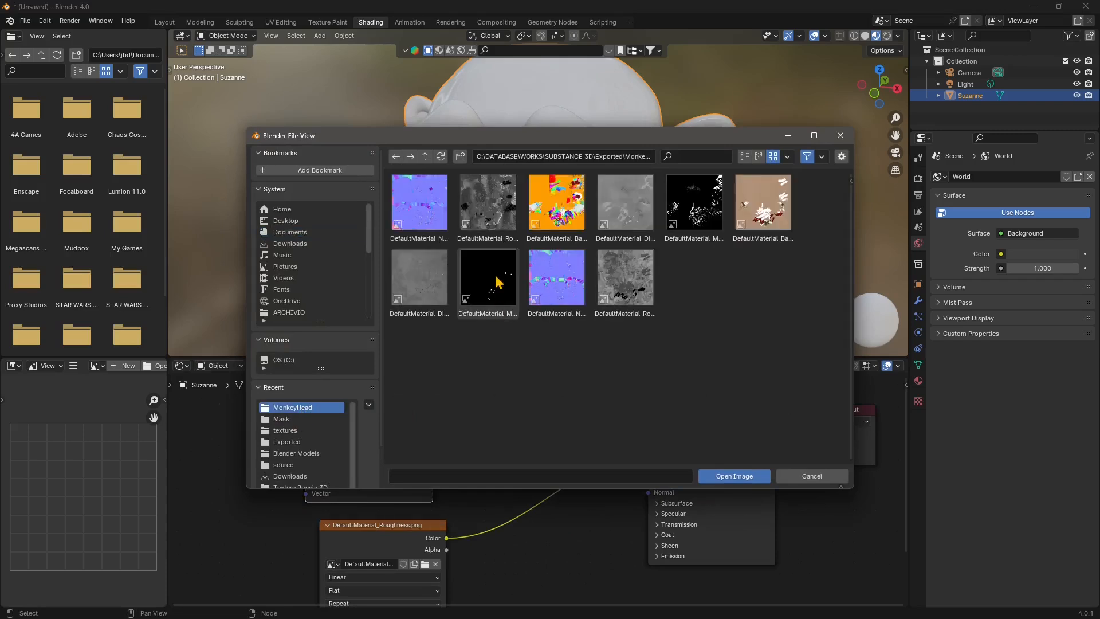
click(683, 238)
click(735, 477)
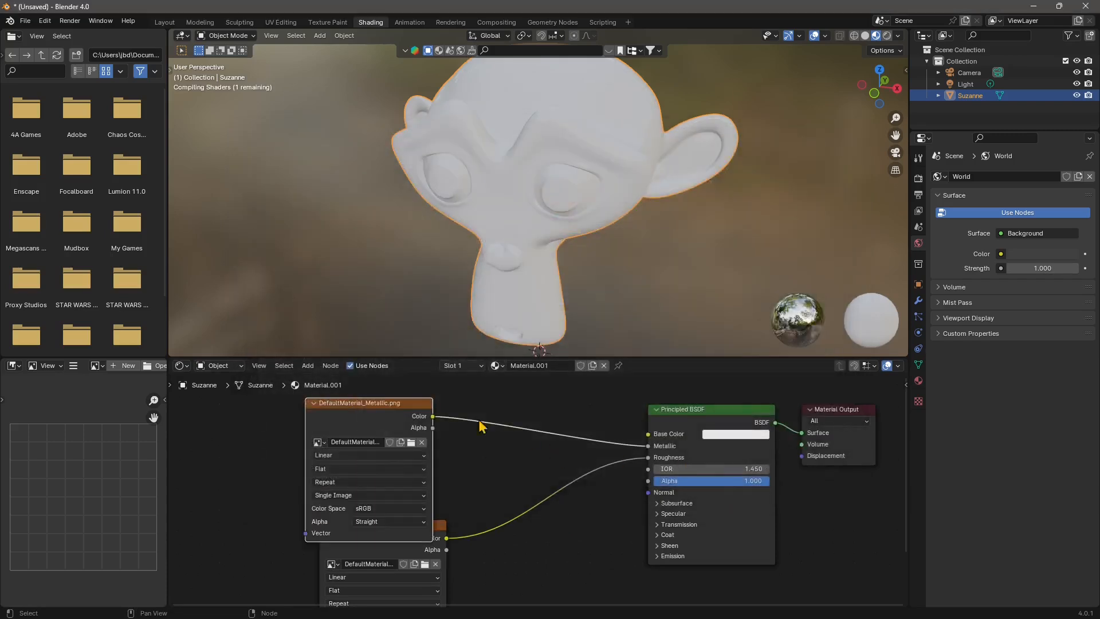
middle_drag(386, 411, 405, 466)
drag(414, 453, 418, 417)
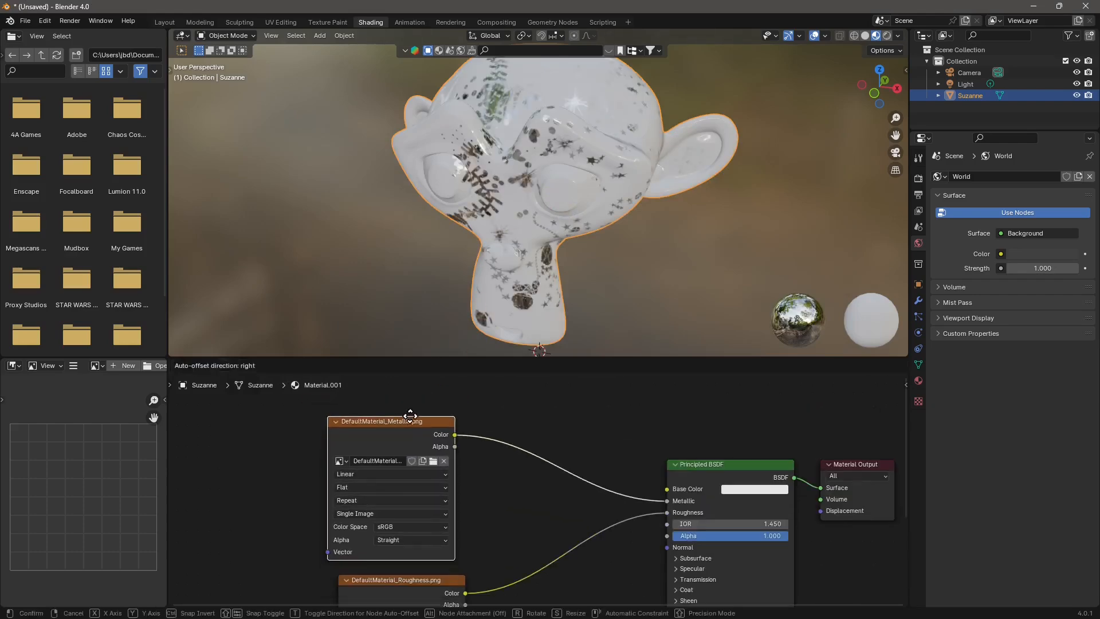
middle_drag(523, 229, 538, 349)
- Reposition the Principled BSDF node and link a new Image Texture node's Color to its Base Color input
scroll(555, 480, down, 3)
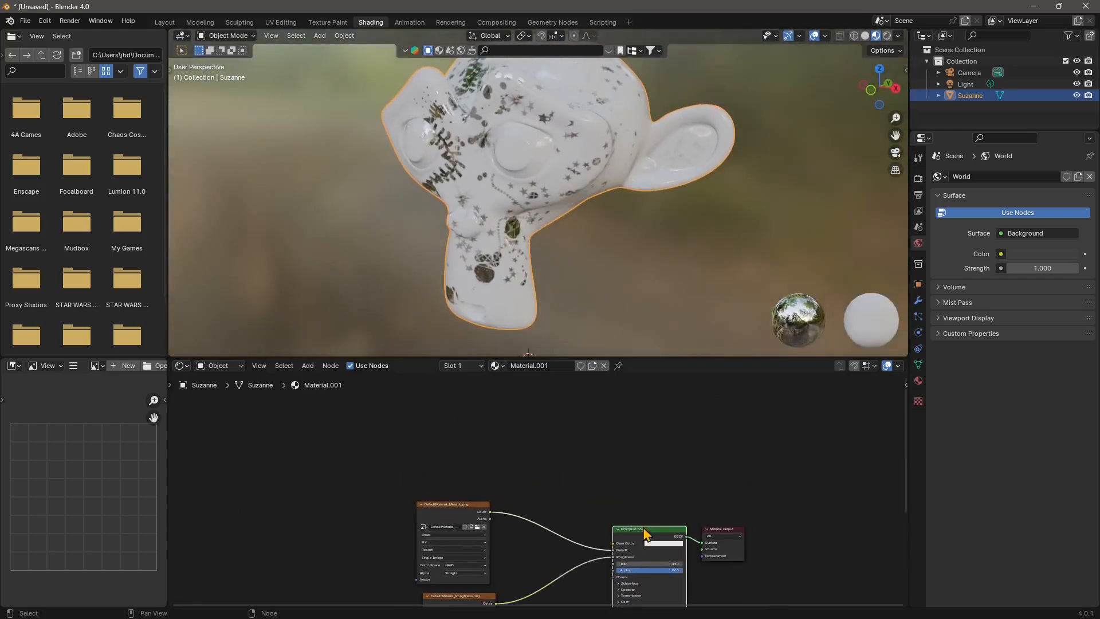
drag(628, 540, 479, 422)
scroll(614, 467, up, 1)
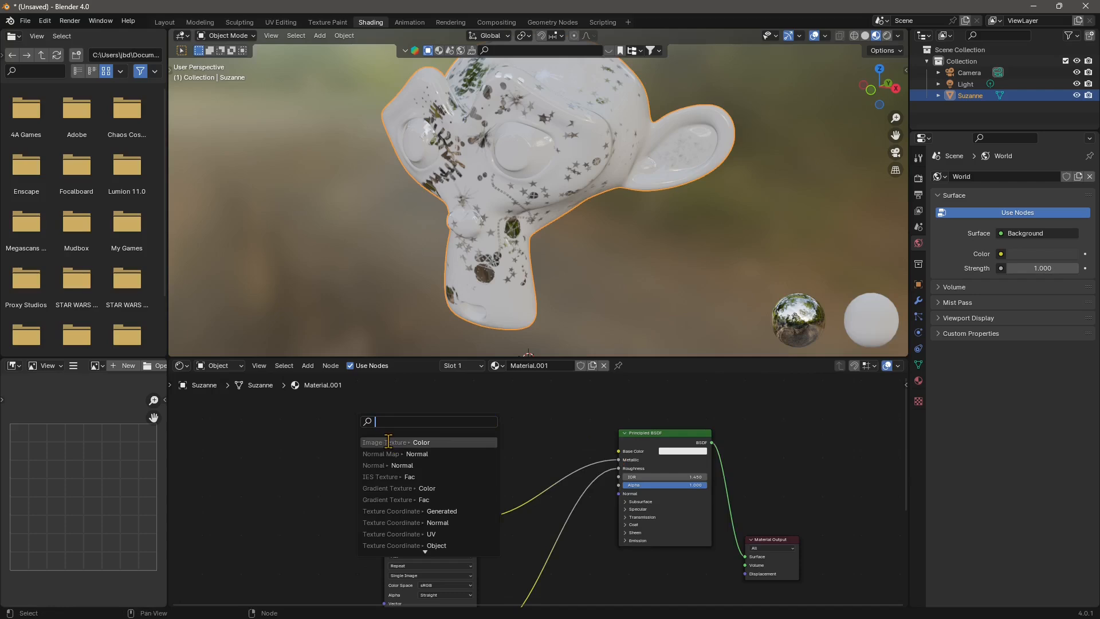
text(image texture)
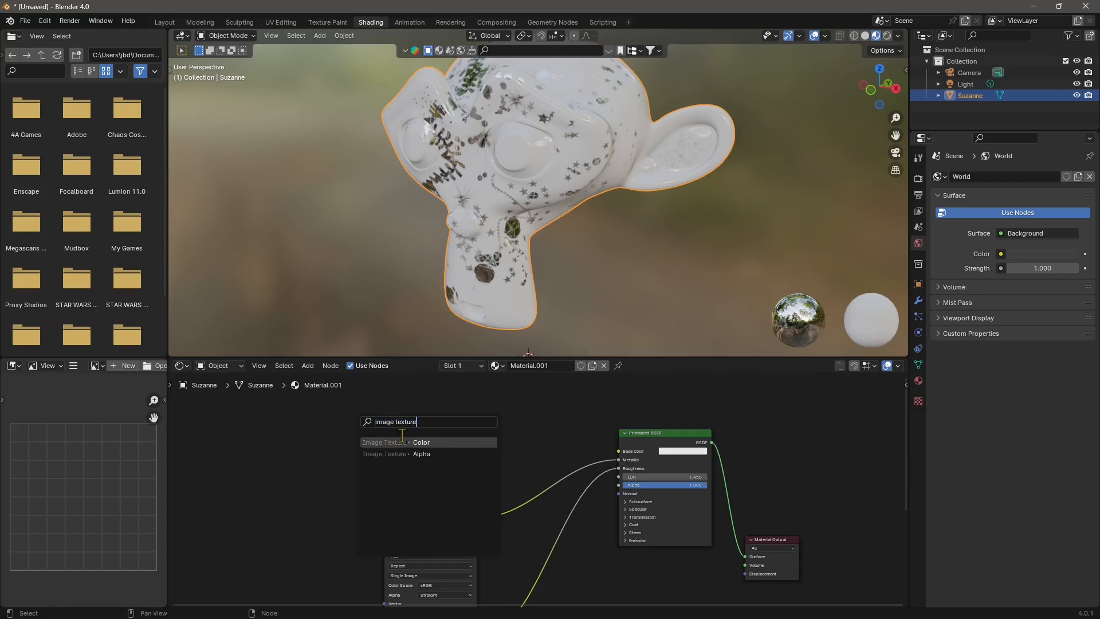
click(441, 442)
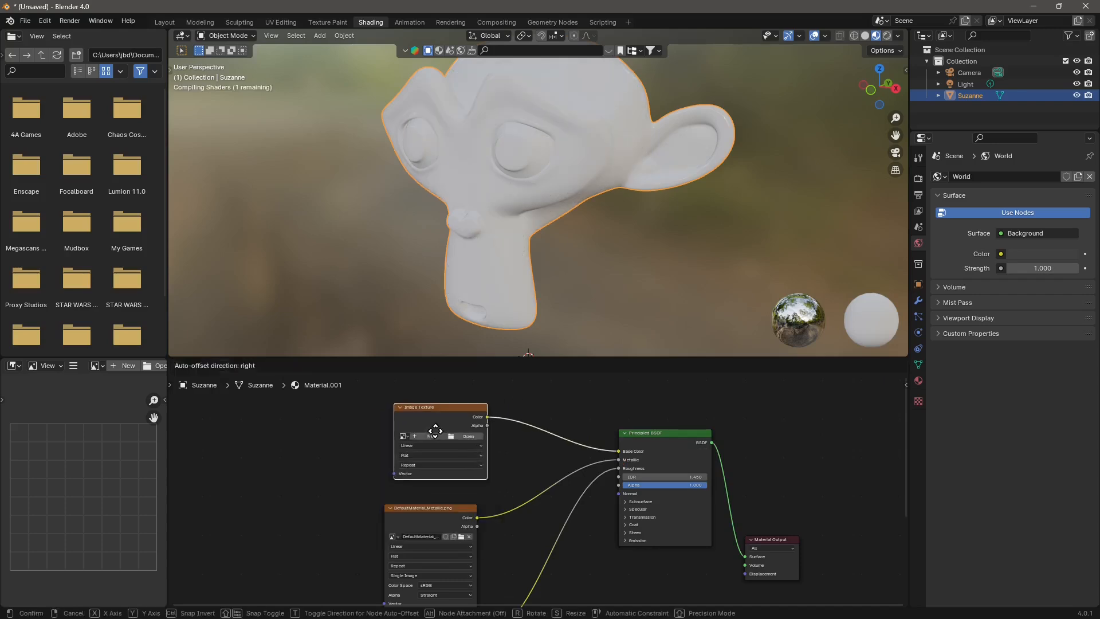
- Load DefaultMaterial_BaseColor.png from the MonkeyHead folder into the base color Image Texture node
click(464, 443)
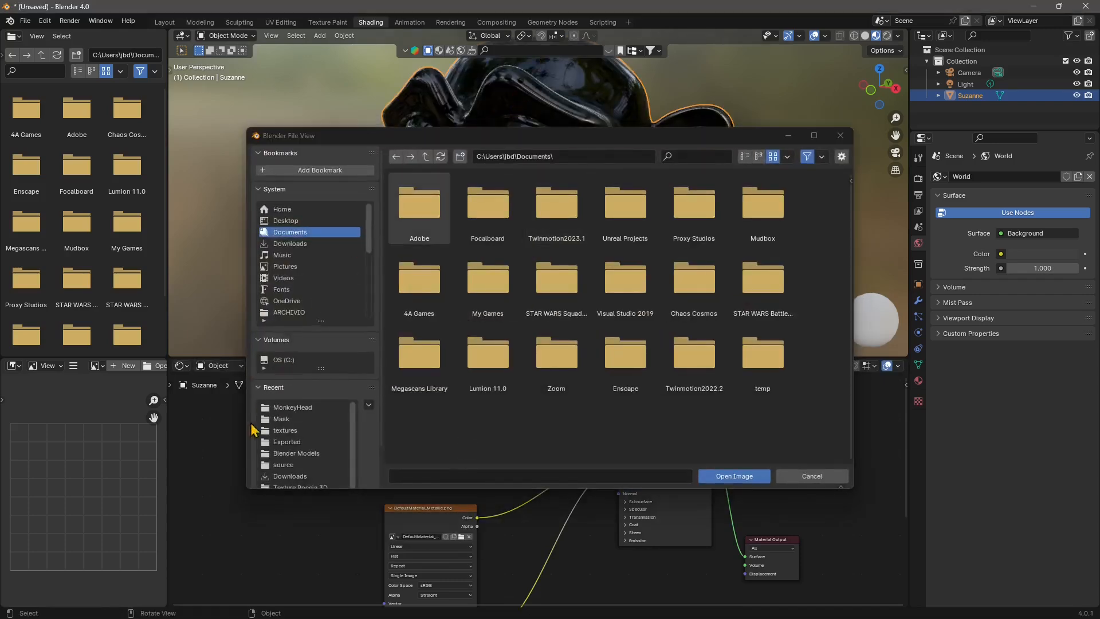
click(293, 408)
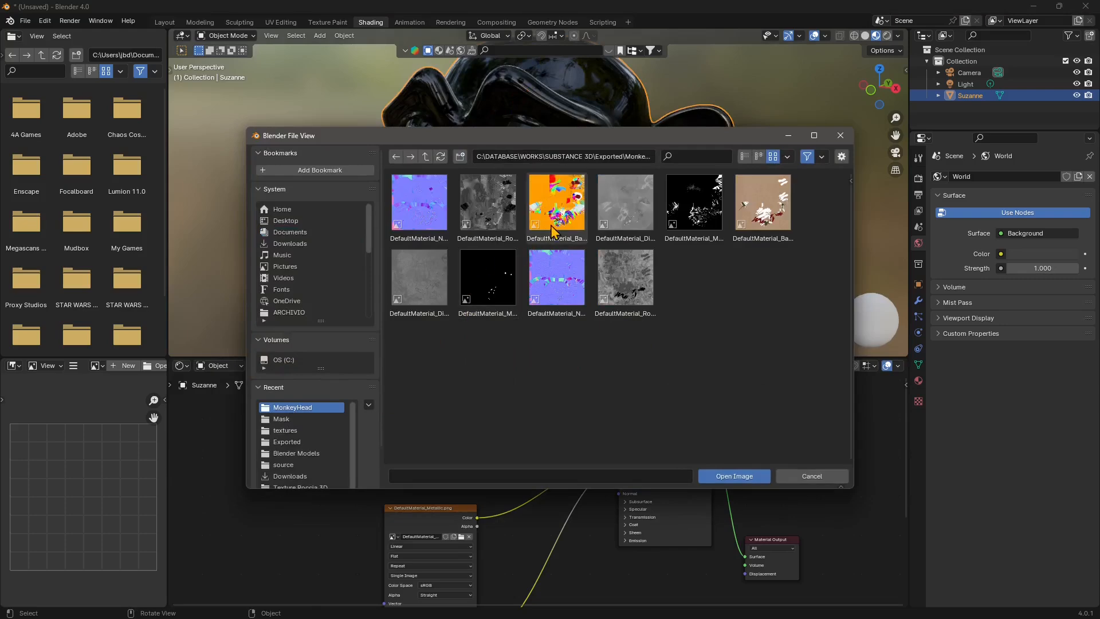
click(557, 203)
click(724, 474)
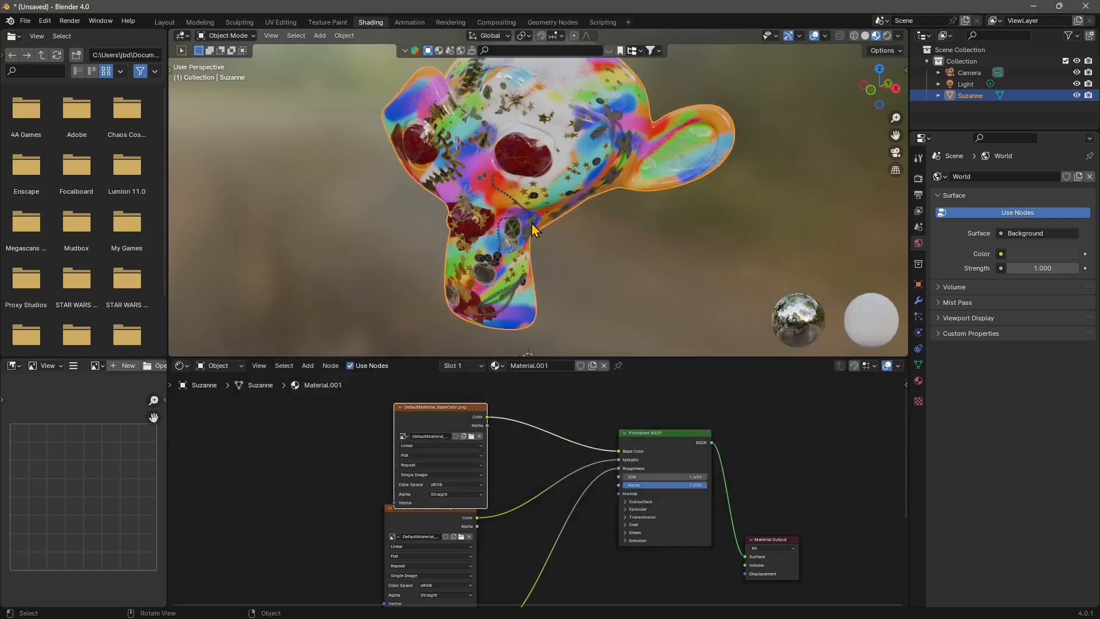
middle_drag(538, 234, 468, 265)
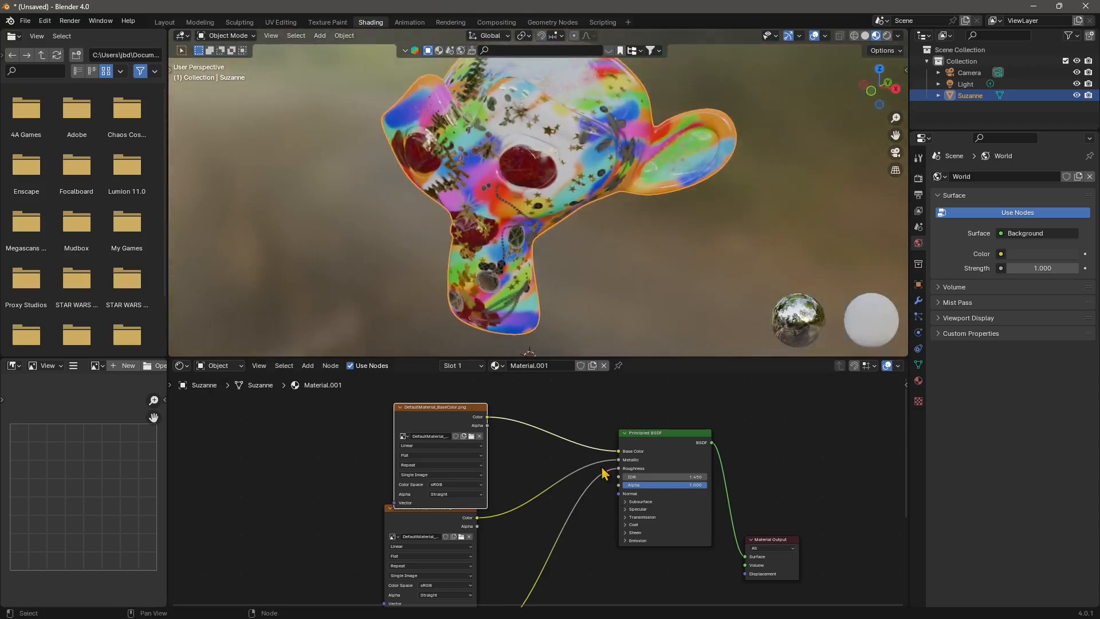
- Move the Principled BSDF node down until it is level with the roughness texture node
middle_drag(628, 506, 537, 437)
drag(673, 471, 779, 464)
middle_drag(592, 385, 582, 413)
drag(577, 400, 616, 494)
middle_drag(602, 549, 596, 456)
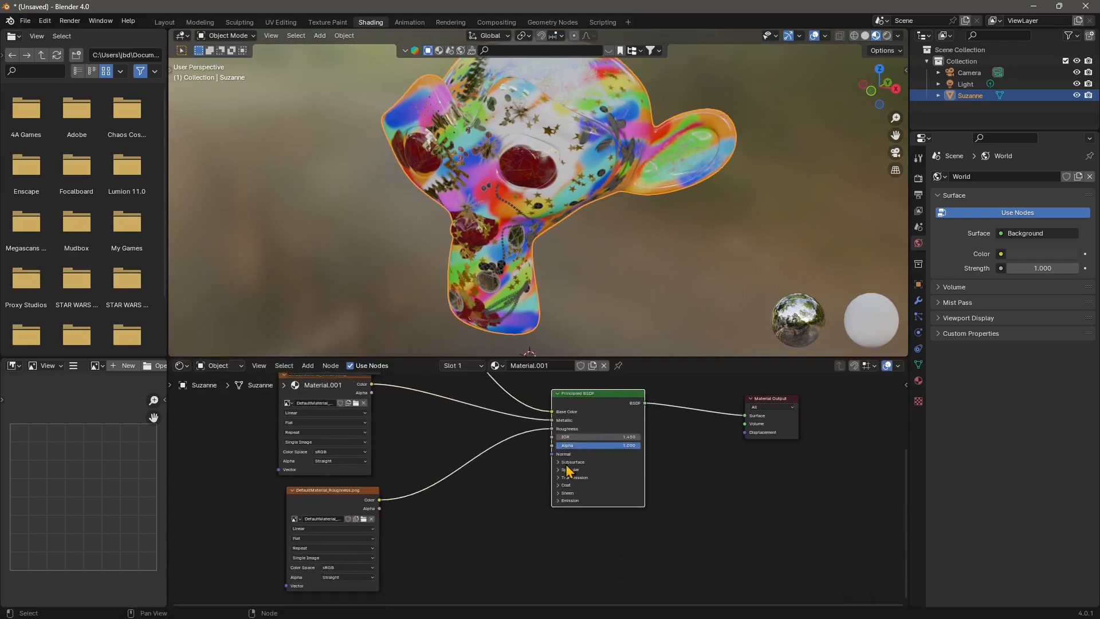
drag(582, 396, 585, 504)
middle_drag(573, 567, 590, 459)
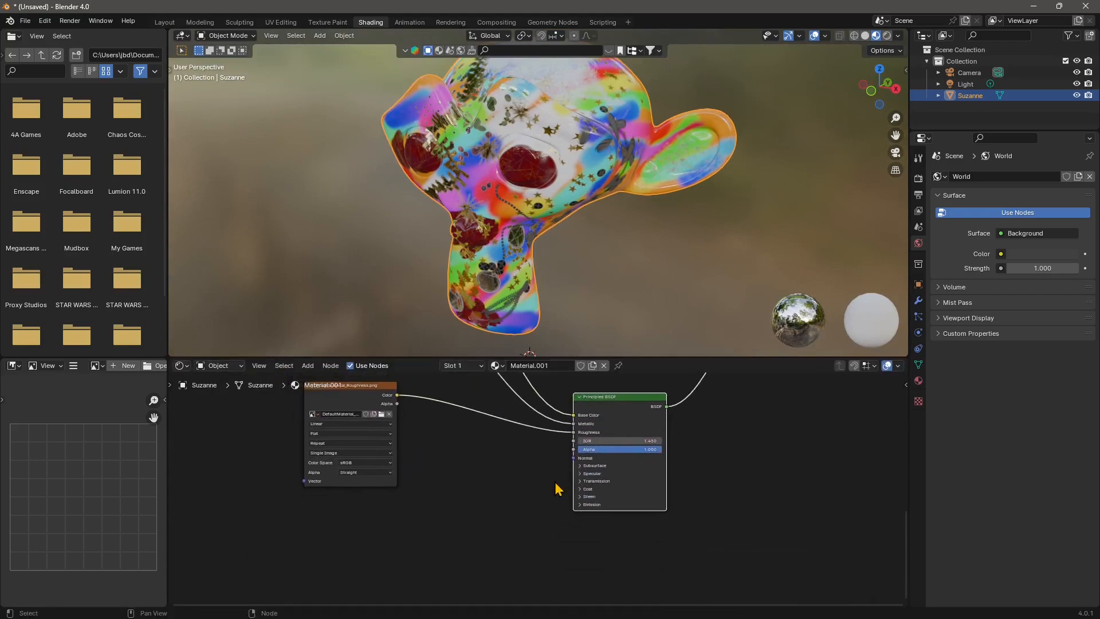
- Add a Normal Map node connected to the Principled BSDF Normal input and place it beside the shader
scroll(581, 477, up, 3)
middle_drag(504, 216, 471, 152)
middle_drag(538, 148, 541, 151)
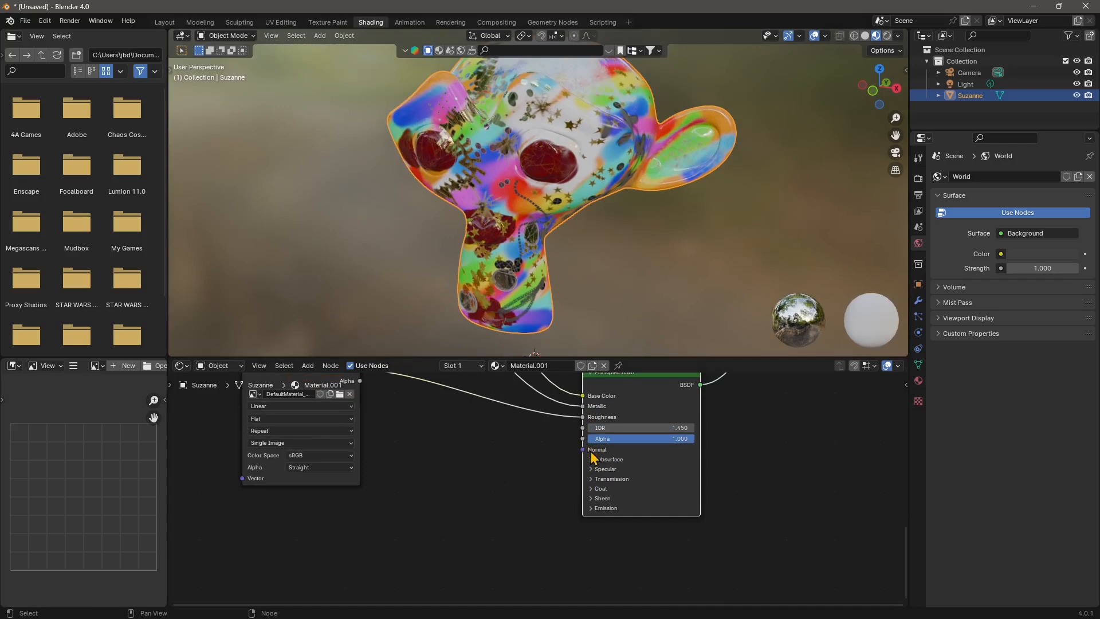
drag(585, 456, 483, 511)
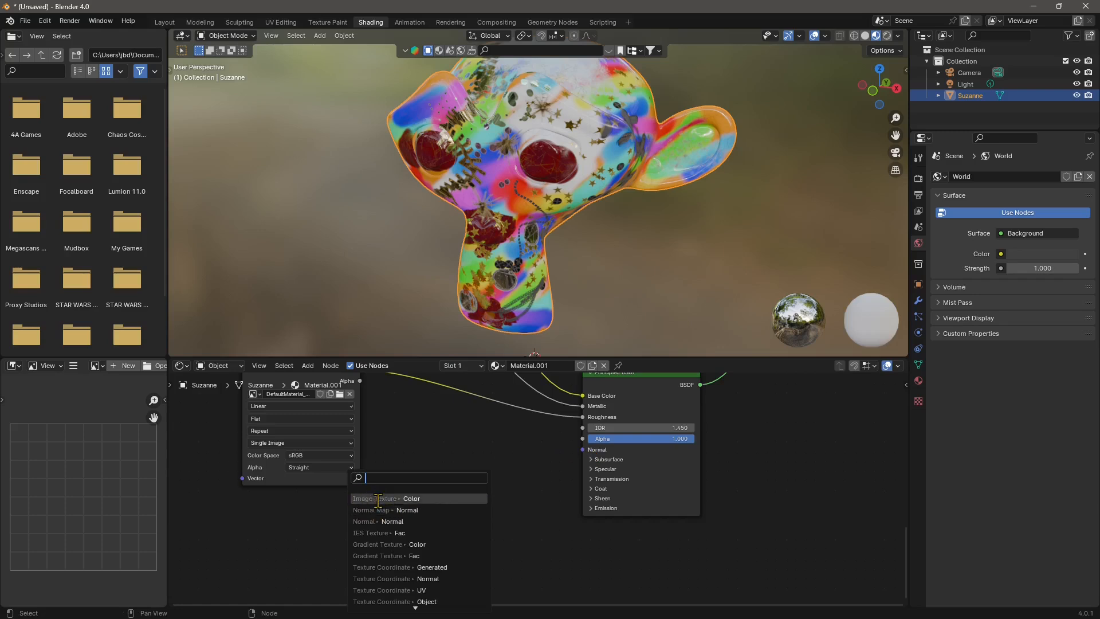
click(425, 509)
scroll(516, 476, up, 2)
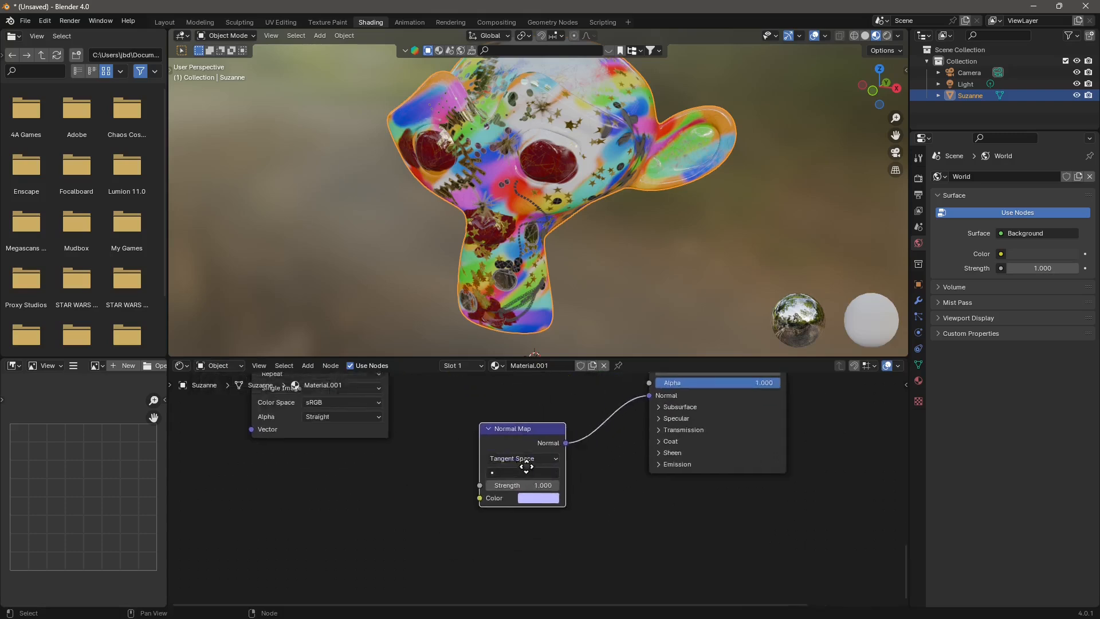
middle_drag(527, 467, 600, 433)
- Link a new Image Texture node to the Normal Map's Color input and load DefaultMaterial_Normal.png from the MonkeyHead folder
drag(556, 467, 463, 494)
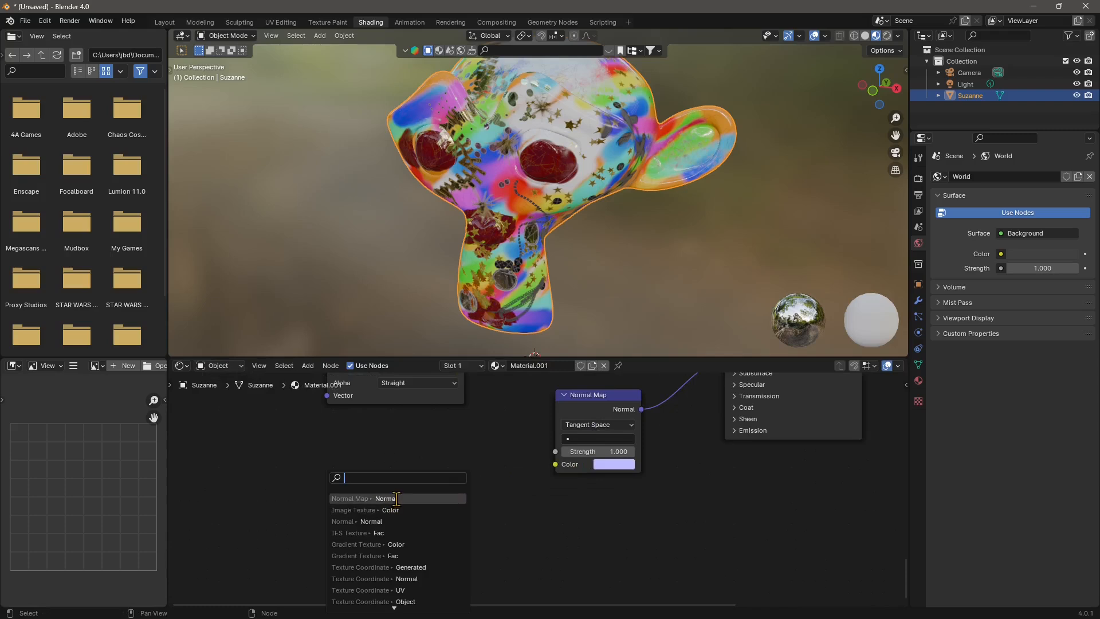
click(341, 509)
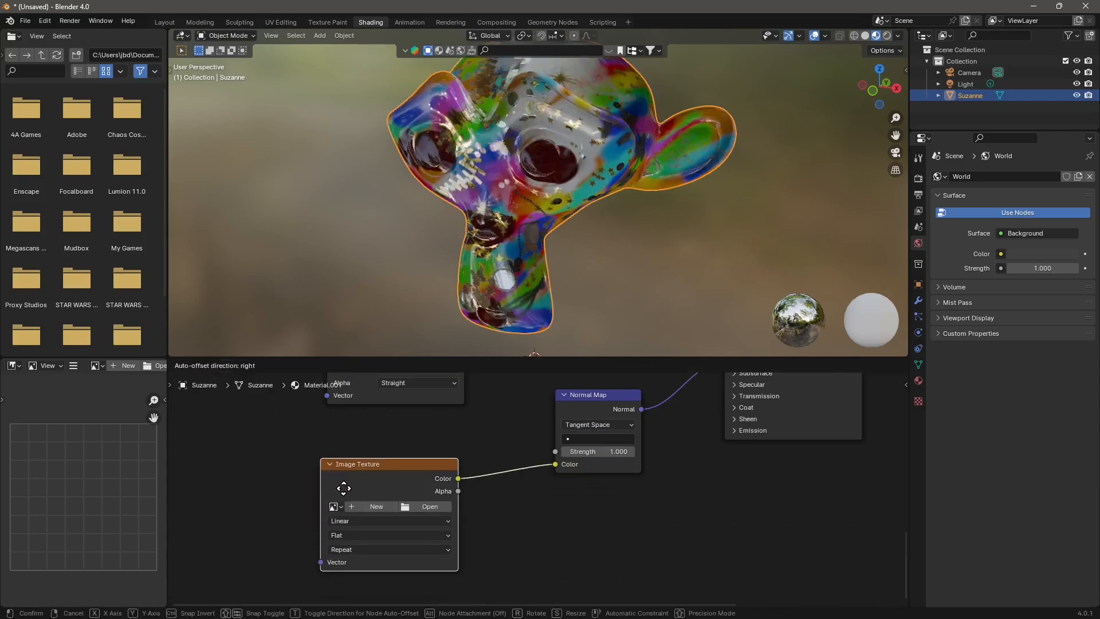
click(350, 495)
click(429, 507)
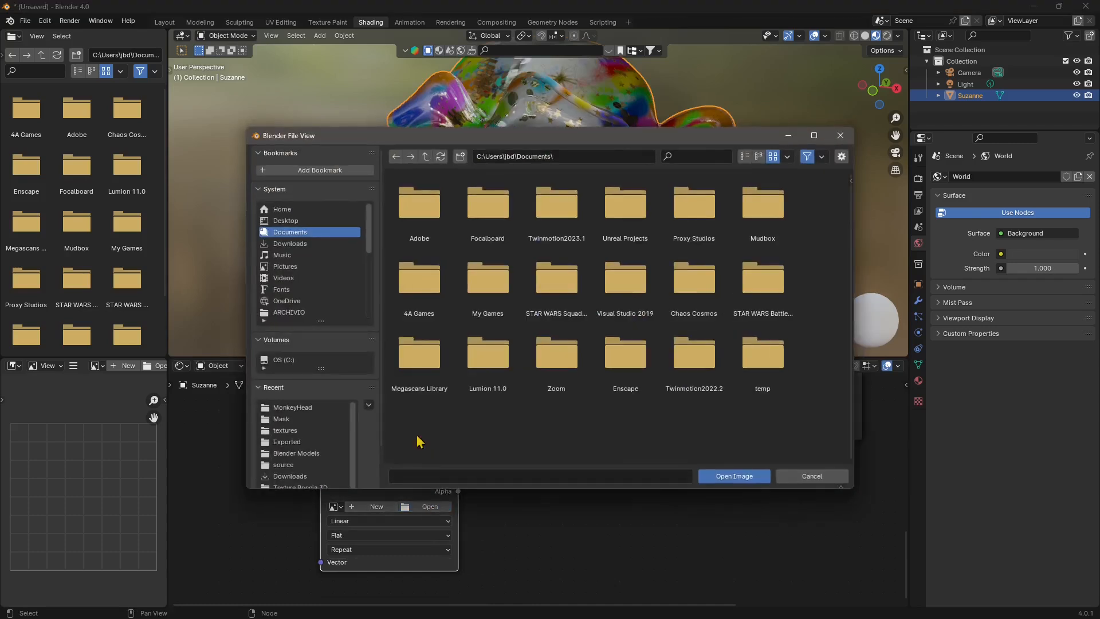
click(308, 408)
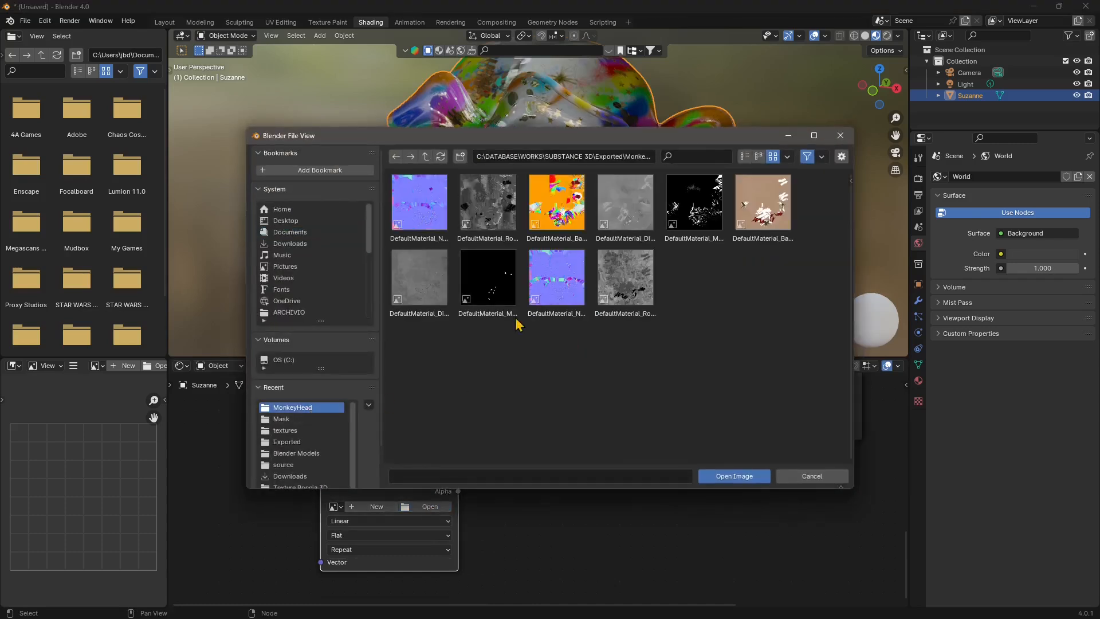
click(429, 236)
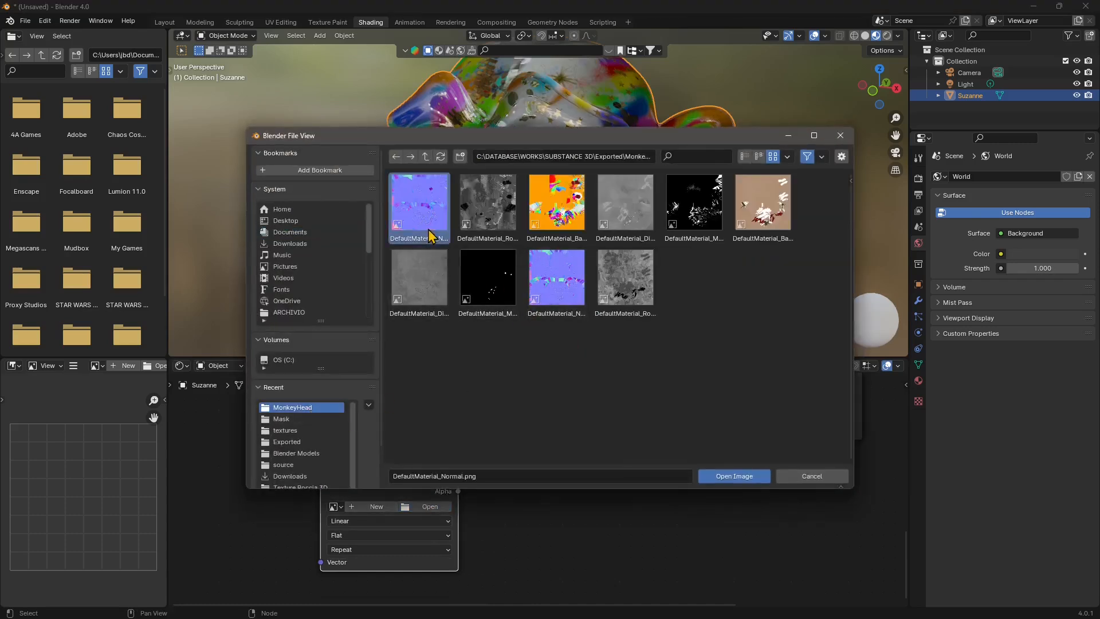
click(734, 476)
- Compare the textured head with the Substance 3D Painter version and set the render engine to Cycles
middle_drag(509, 207, 614, 210)
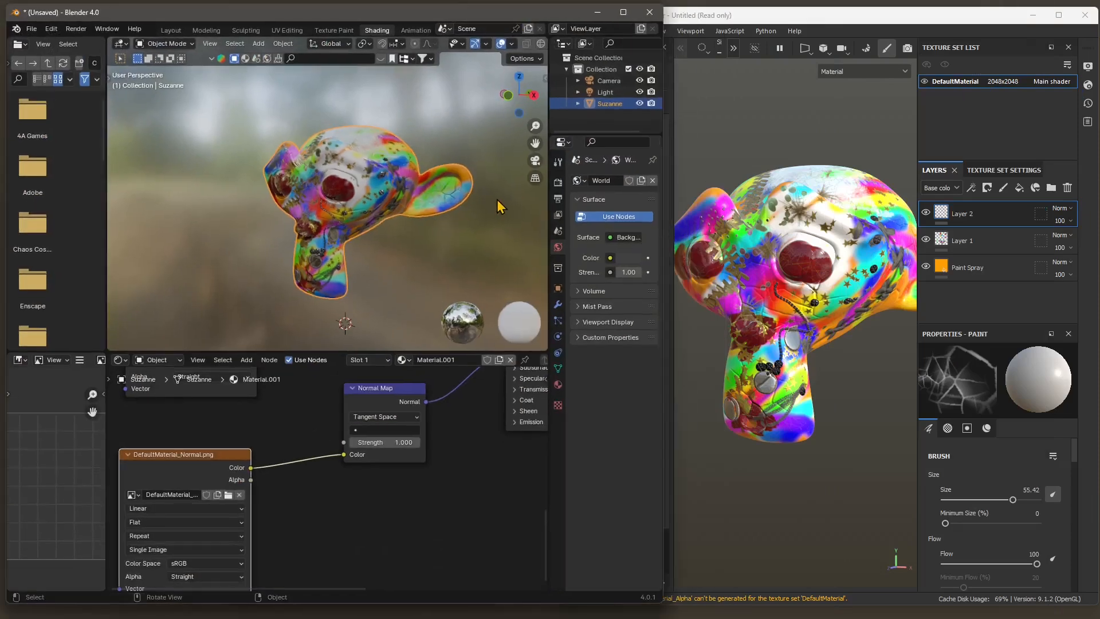
mouse_move(315, 198)
middle_down()
mouse_move(346, 228)
mouse_move(474, 208)
mouse_move(469, 241)
mouse_move(452, 70)
mouse_move(407, 172)
mouse_move(400, 240)
mouse_move(383, 256)
mouse_move(454, 256)
middle_up()
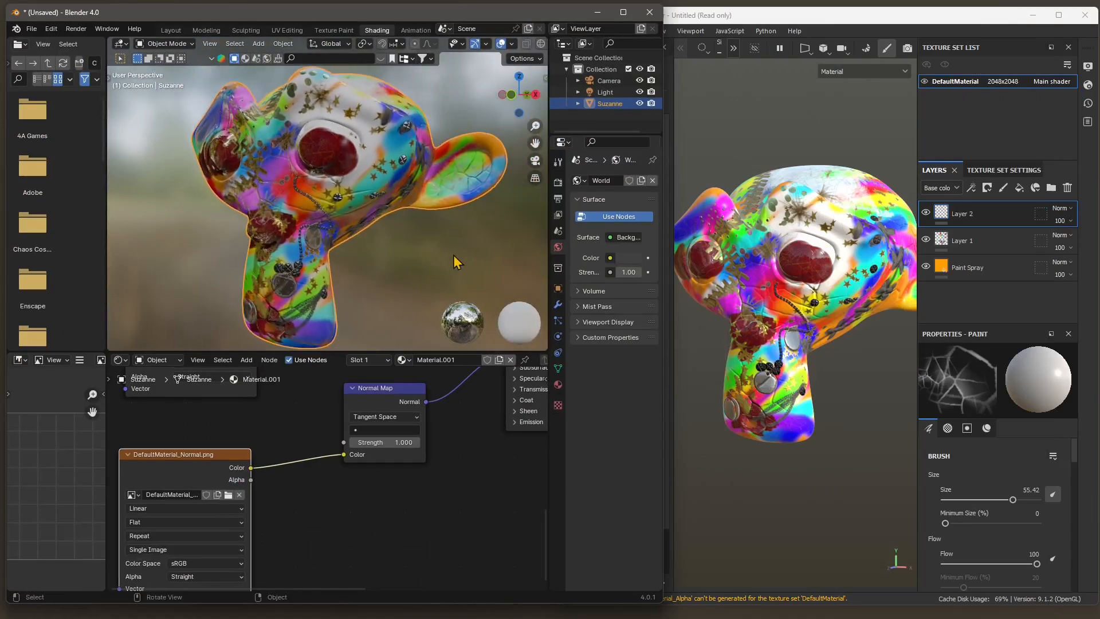
click(559, 190)
click(625, 180)
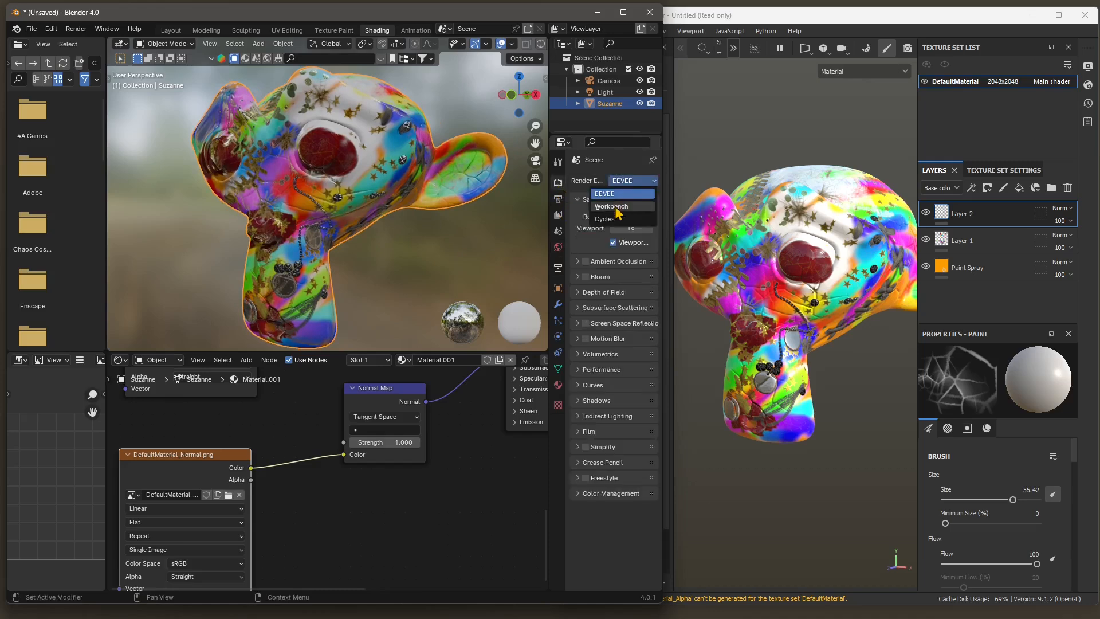
click(605, 219)
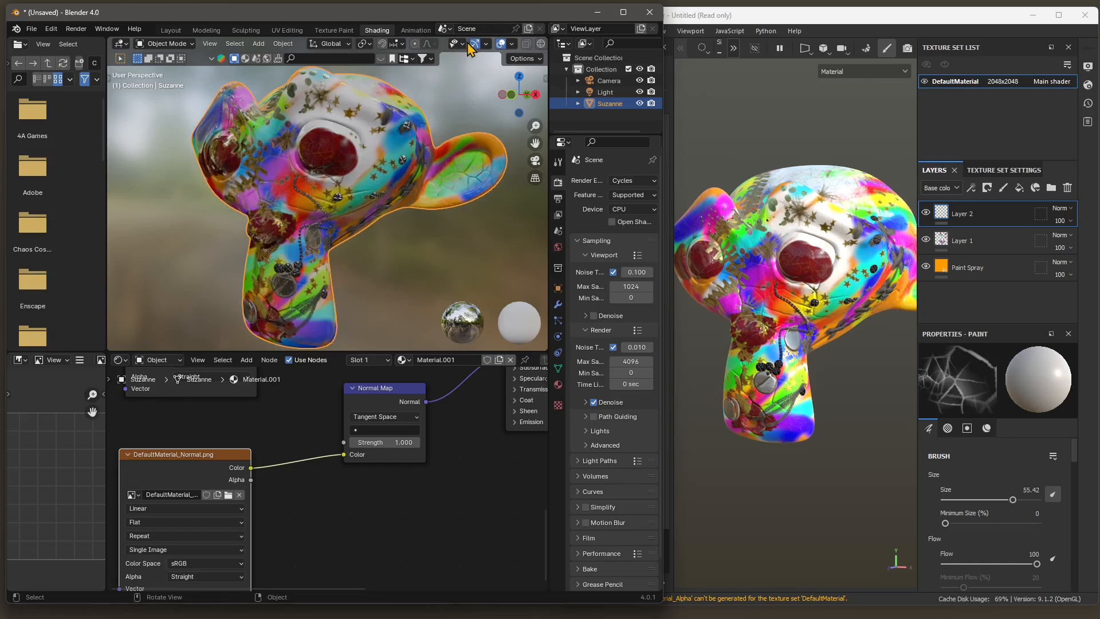
- Show the textured head in Rendered viewport shading and disable Scene World so an HDRI environment lights it
middle_drag(521, 46, 396, 59)
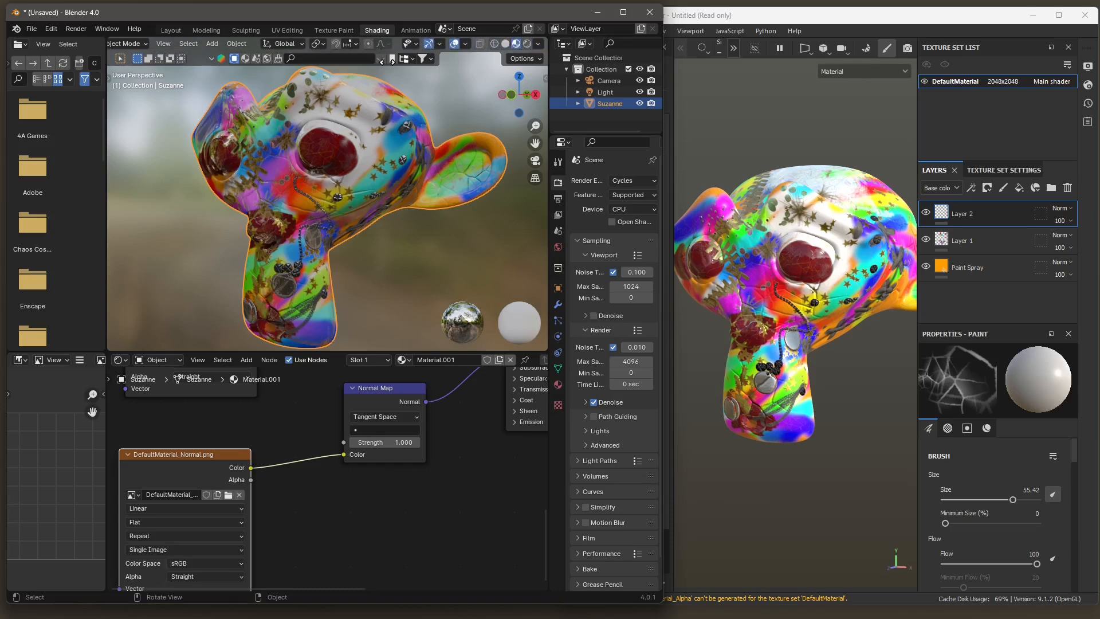
click(529, 46)
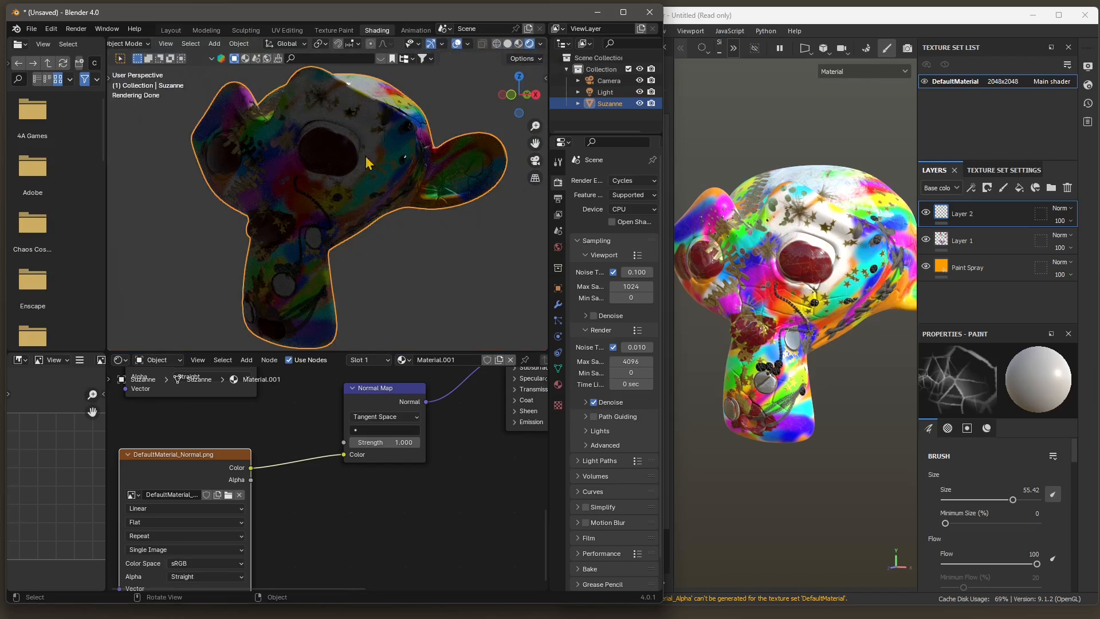
click(540, 46)
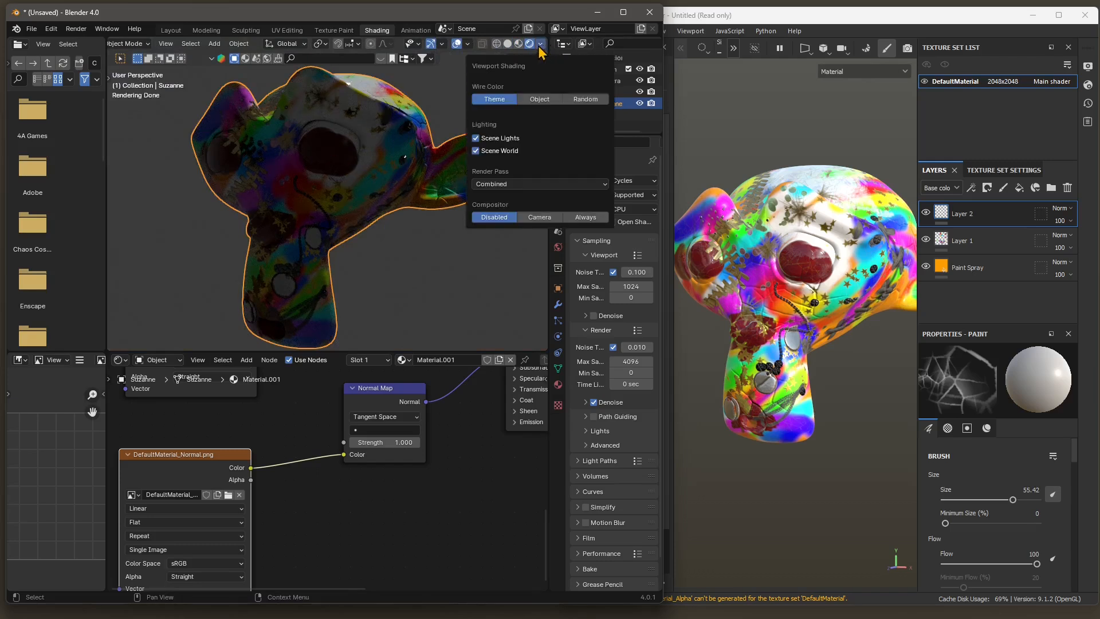
click(476, 151)
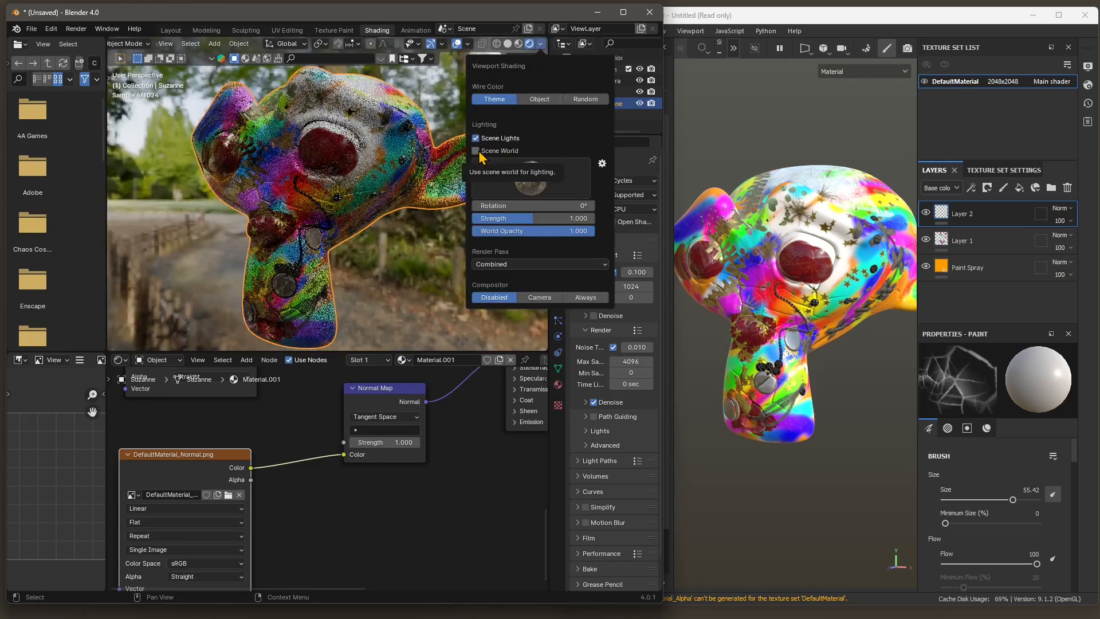
- Try the dark night HDRI, replace it with the interior room HDRI, and switch to Substance 3D Painter
click(531, 184)
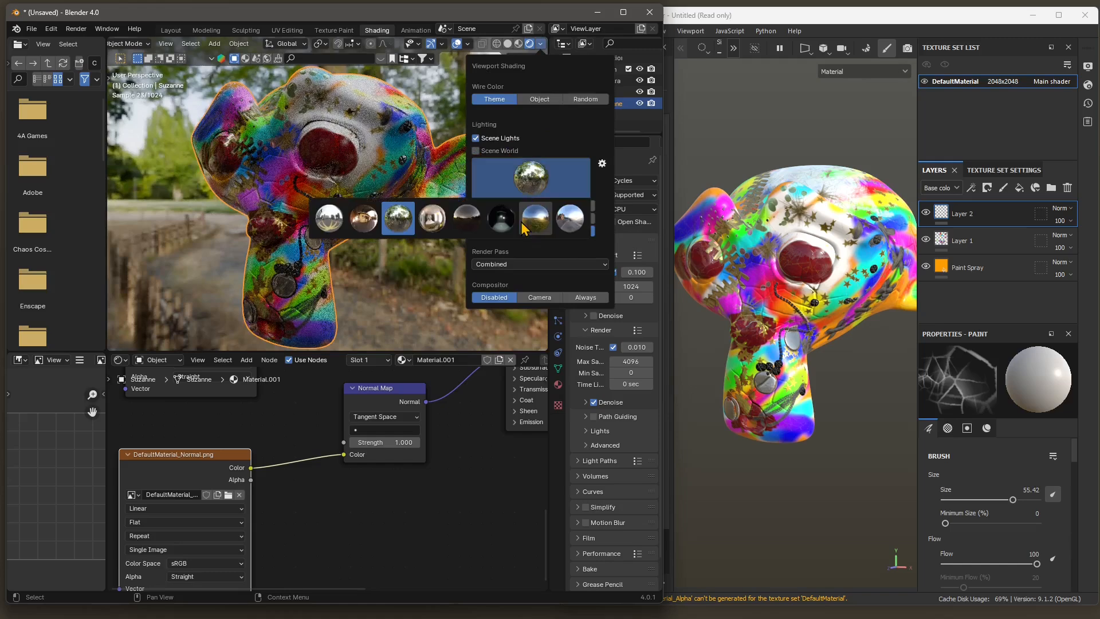
click(502, 217)
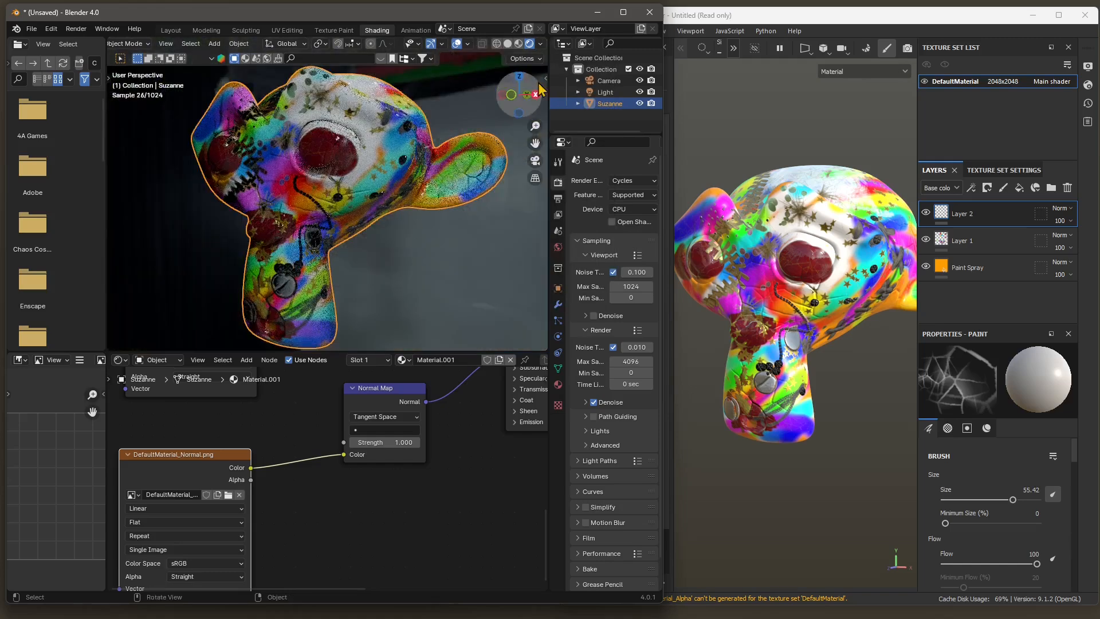
click(540, 43)
click(530, 179)
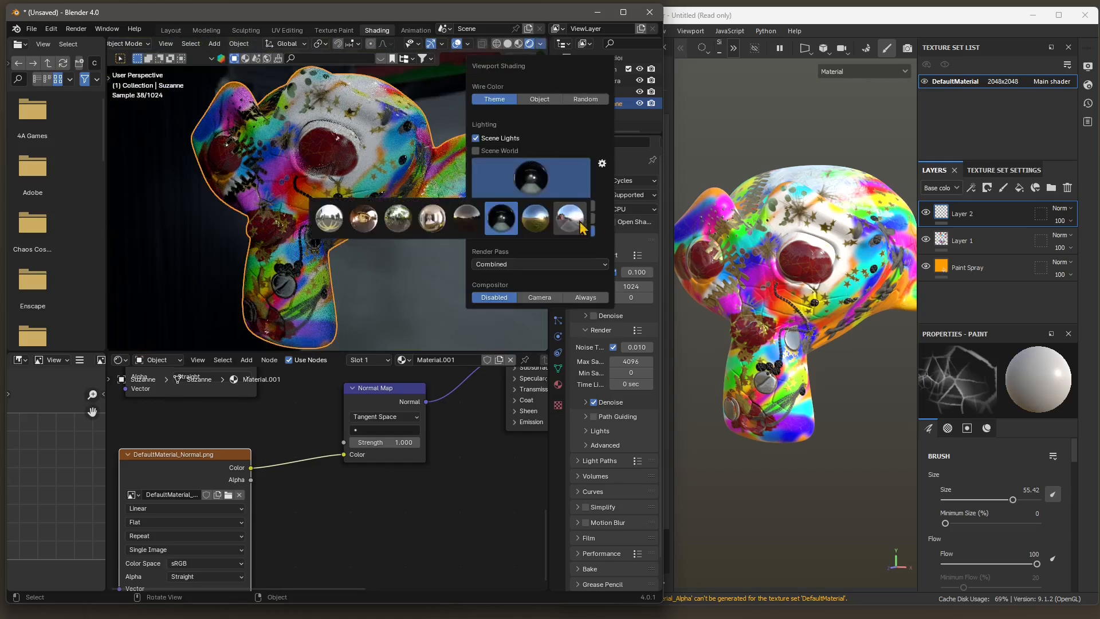
click(441, 223)
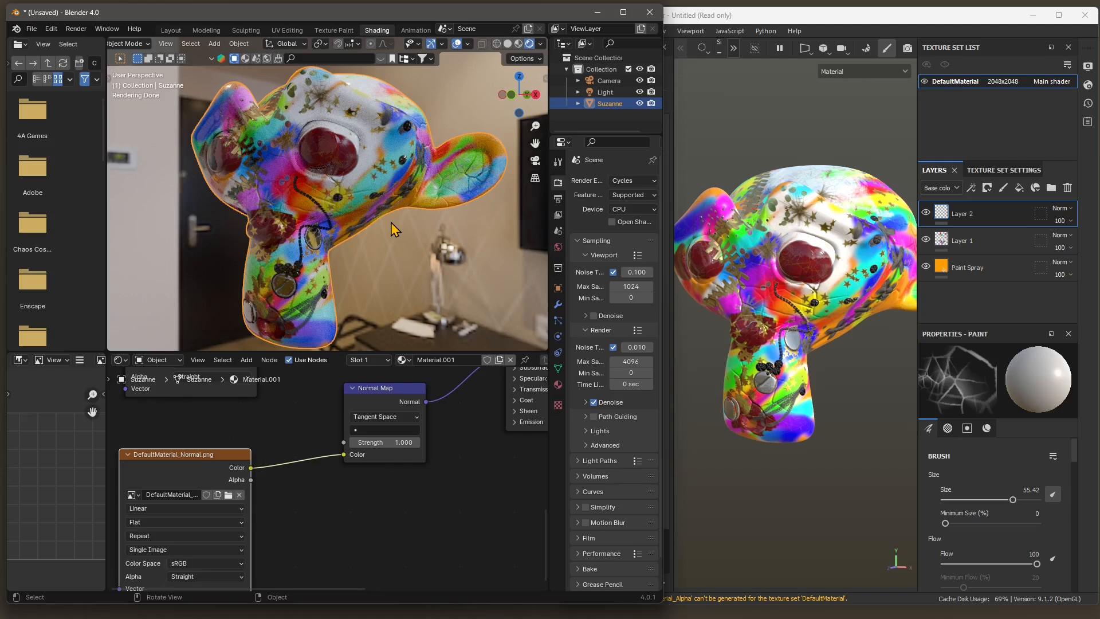
click(845, 20)
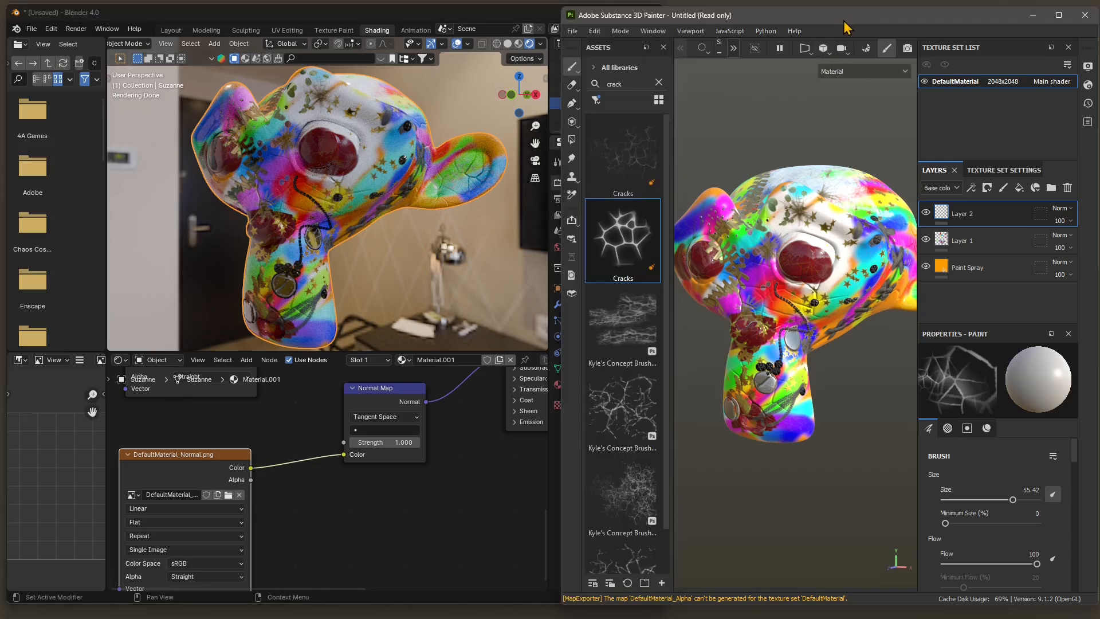